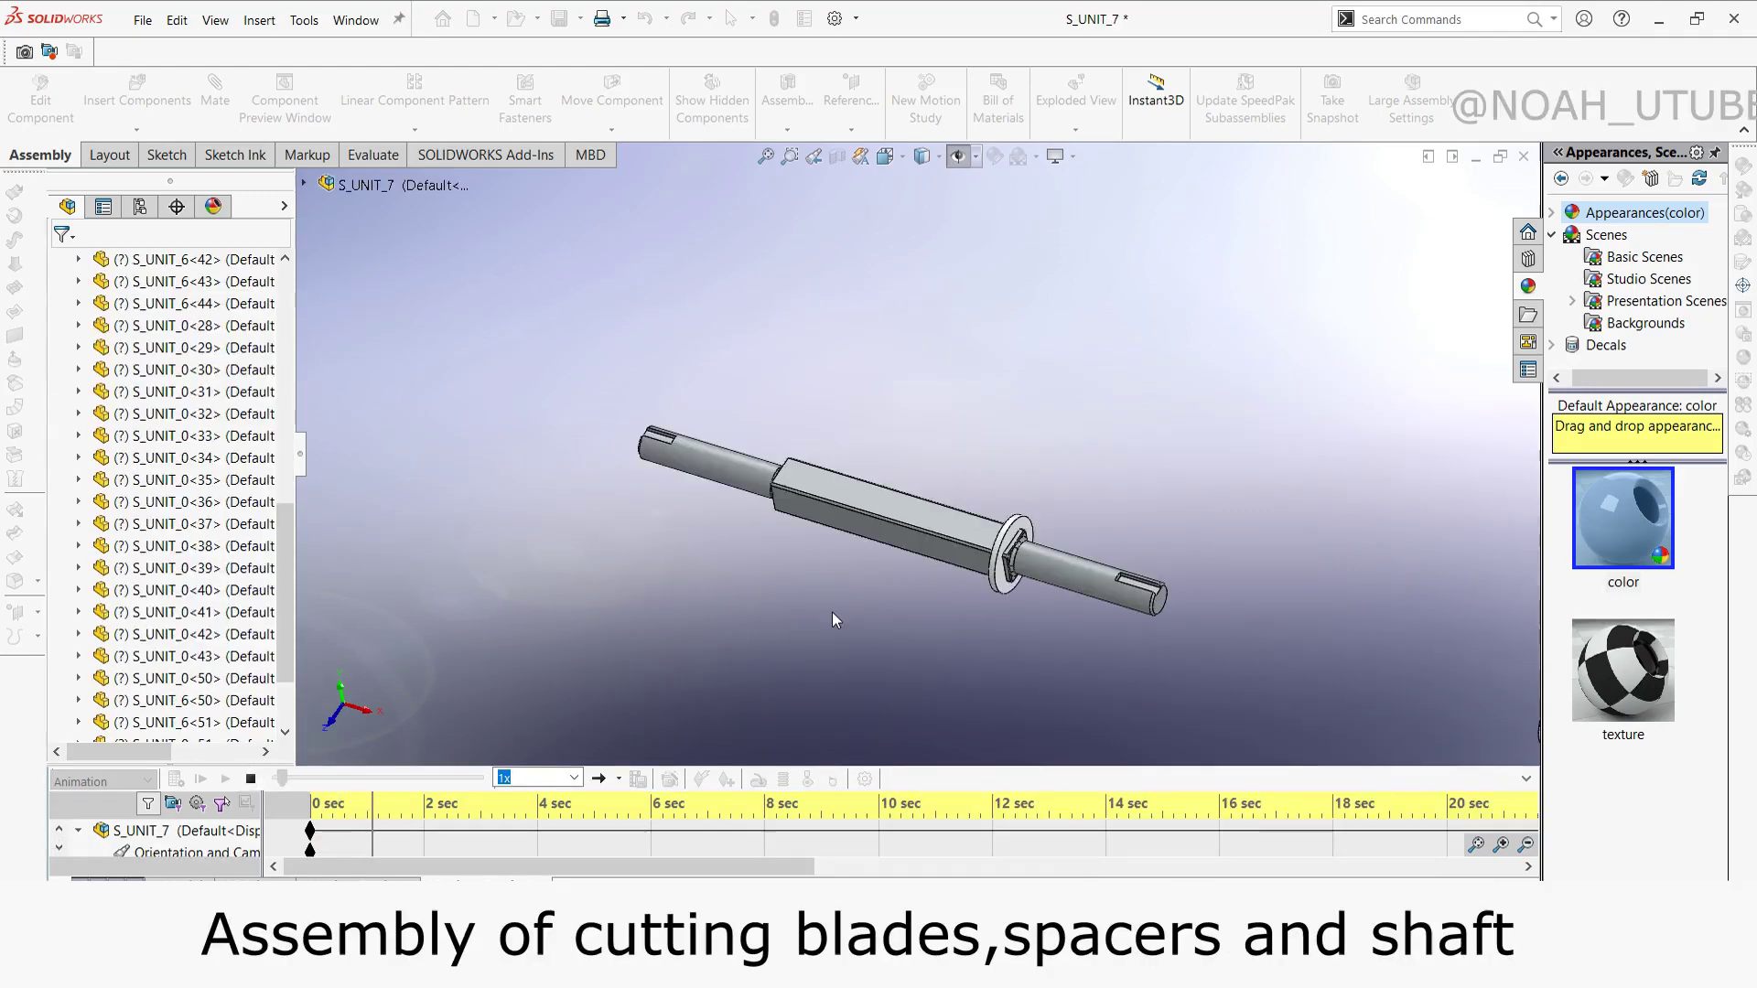
Step: Pause the animation, orbit to show the blade faces, then resume stacking blades and spacers
{"action": "left_click", "coordinate": [250, 779]}
{"action": "middle_click_drag", "start_coordinate": [740, 609], "coordinate": [930, 638]}
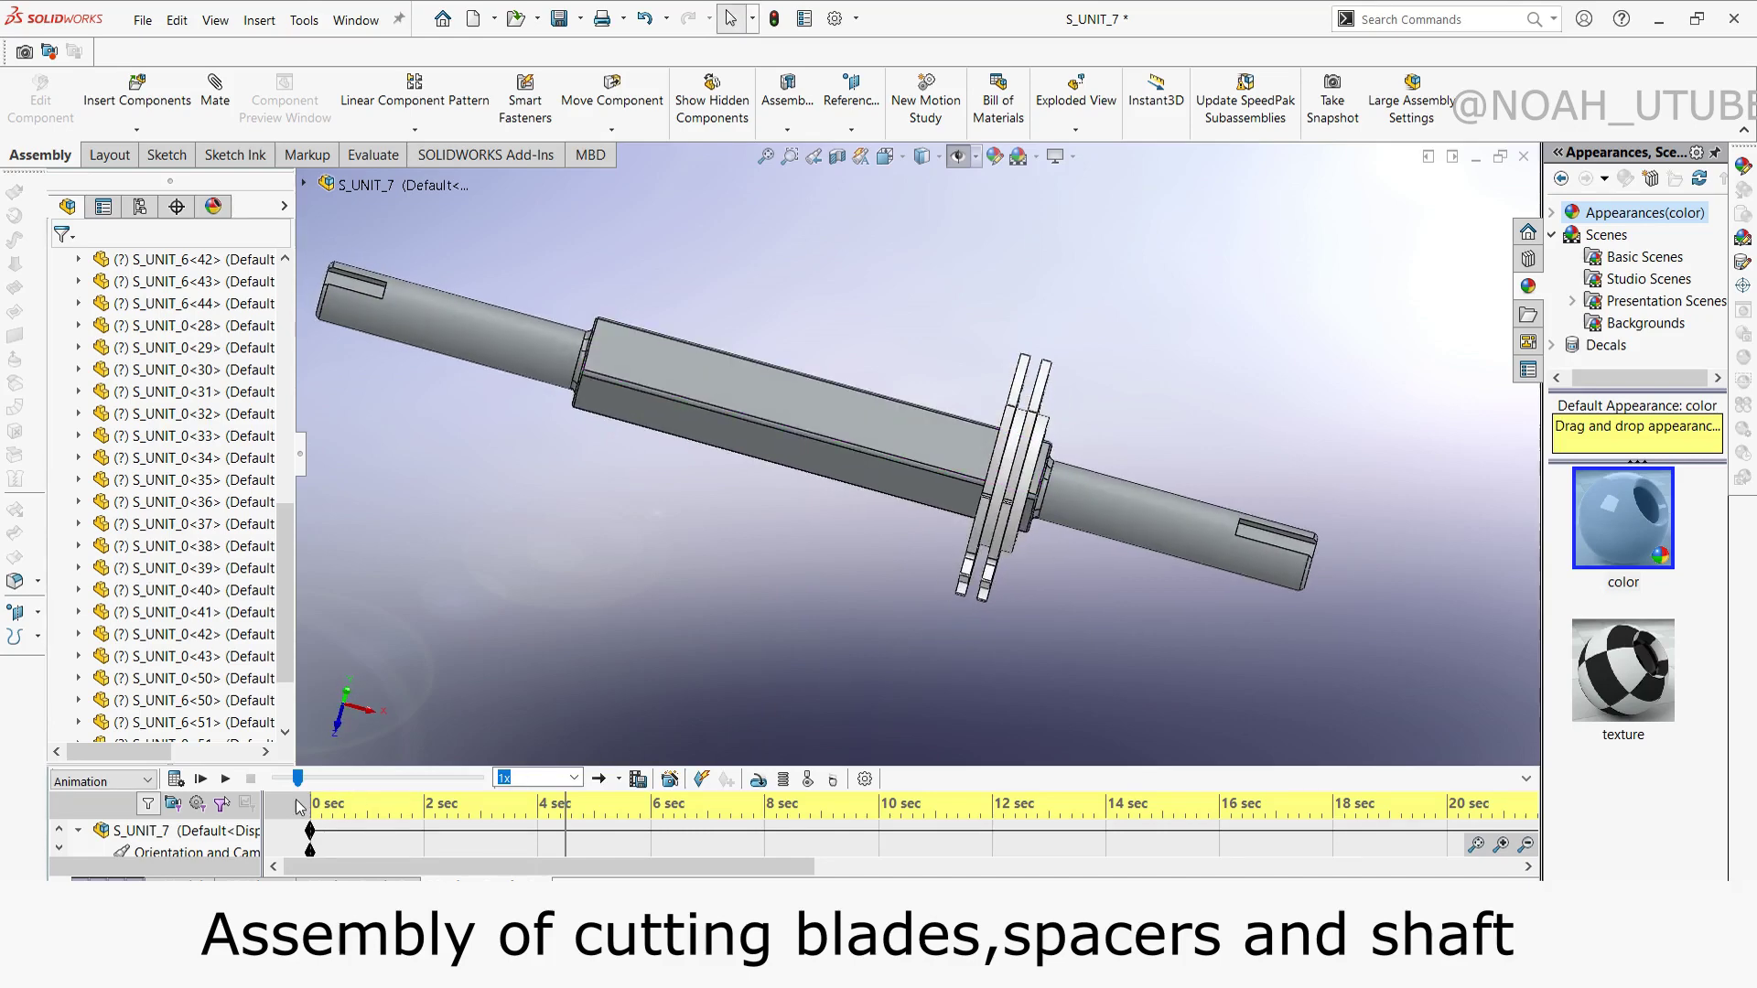
{"action": "middle_click_drag", "start_coordinate": [844, 590], "coordinate": [832, 651]}
{"action": "left_click", "coordinate": [227, 782]}
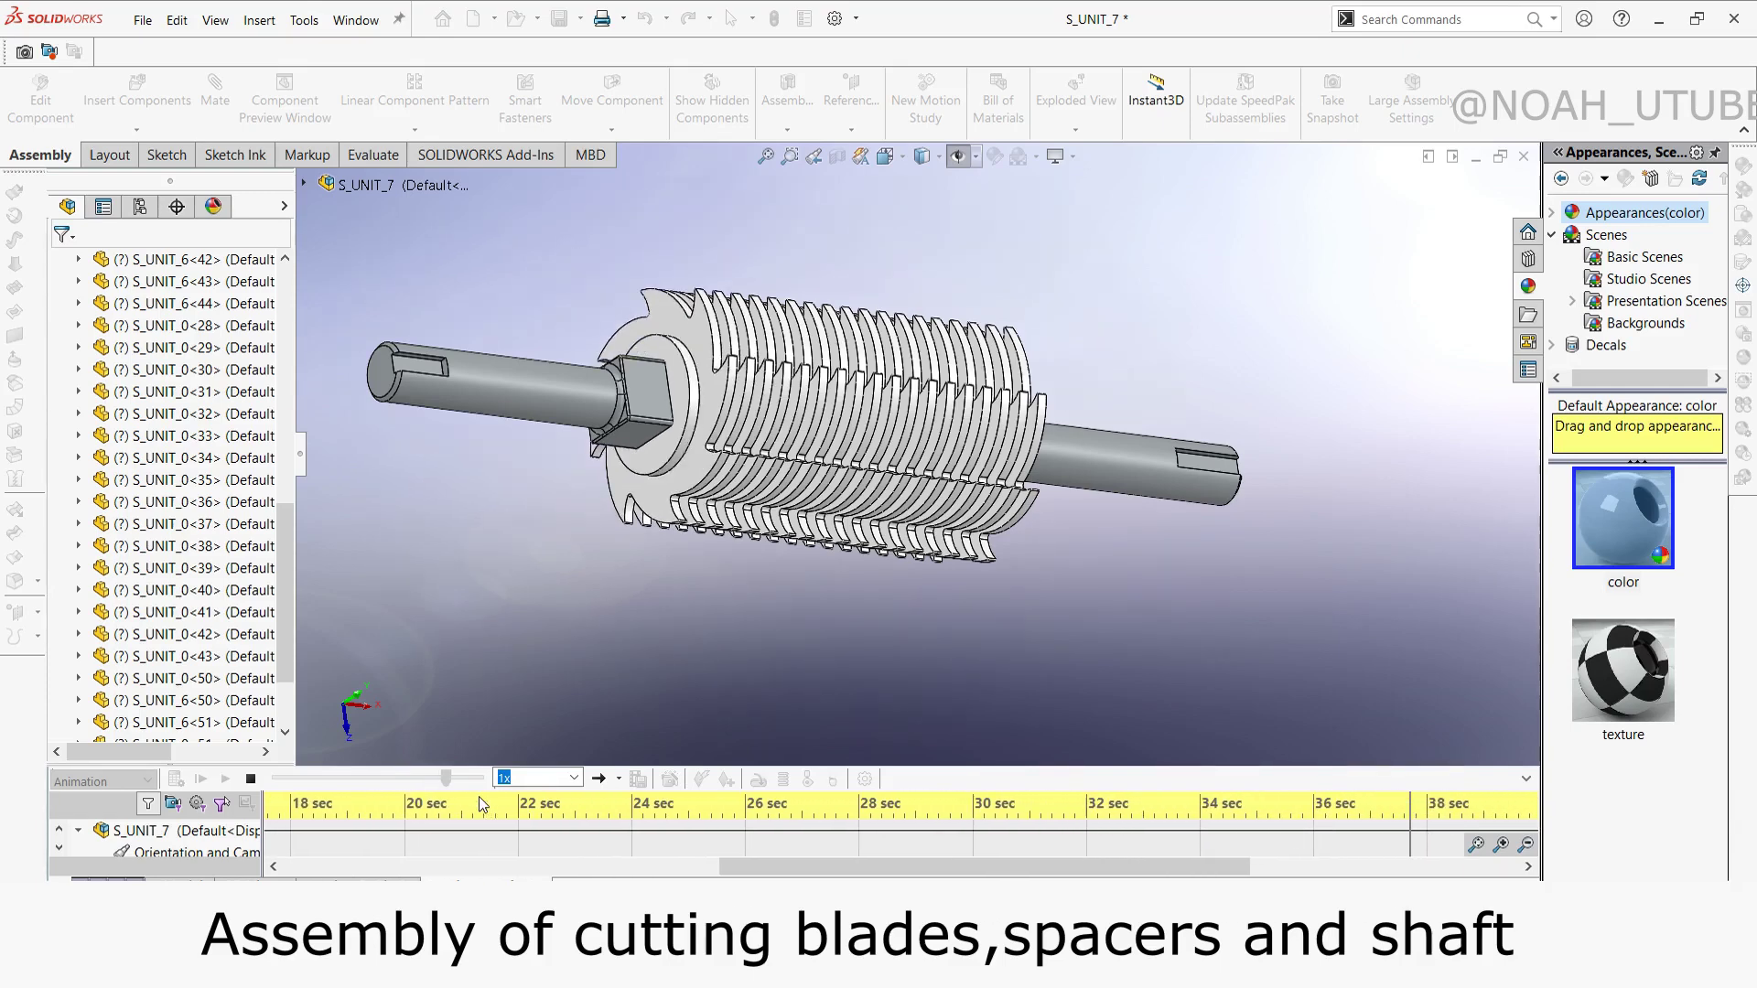
Step: Replay the cutter-shaft animation until the end collars fit, orbiting to inspect the collar
{"action": "left_click", "coordinate": [250, 779]}
{"action": "mouse_move", "coordinate": [766, 647]}
{"action": "middle_mouse_down"}
{"action": "mouse_move", "coordinate": [710, 506]}
{"action": "mouse_move", "coordinate": [716, 564]}
{"action": "mouse_move", "coordinate": [769, 595]}
{"action": "middle_mouse_up"}
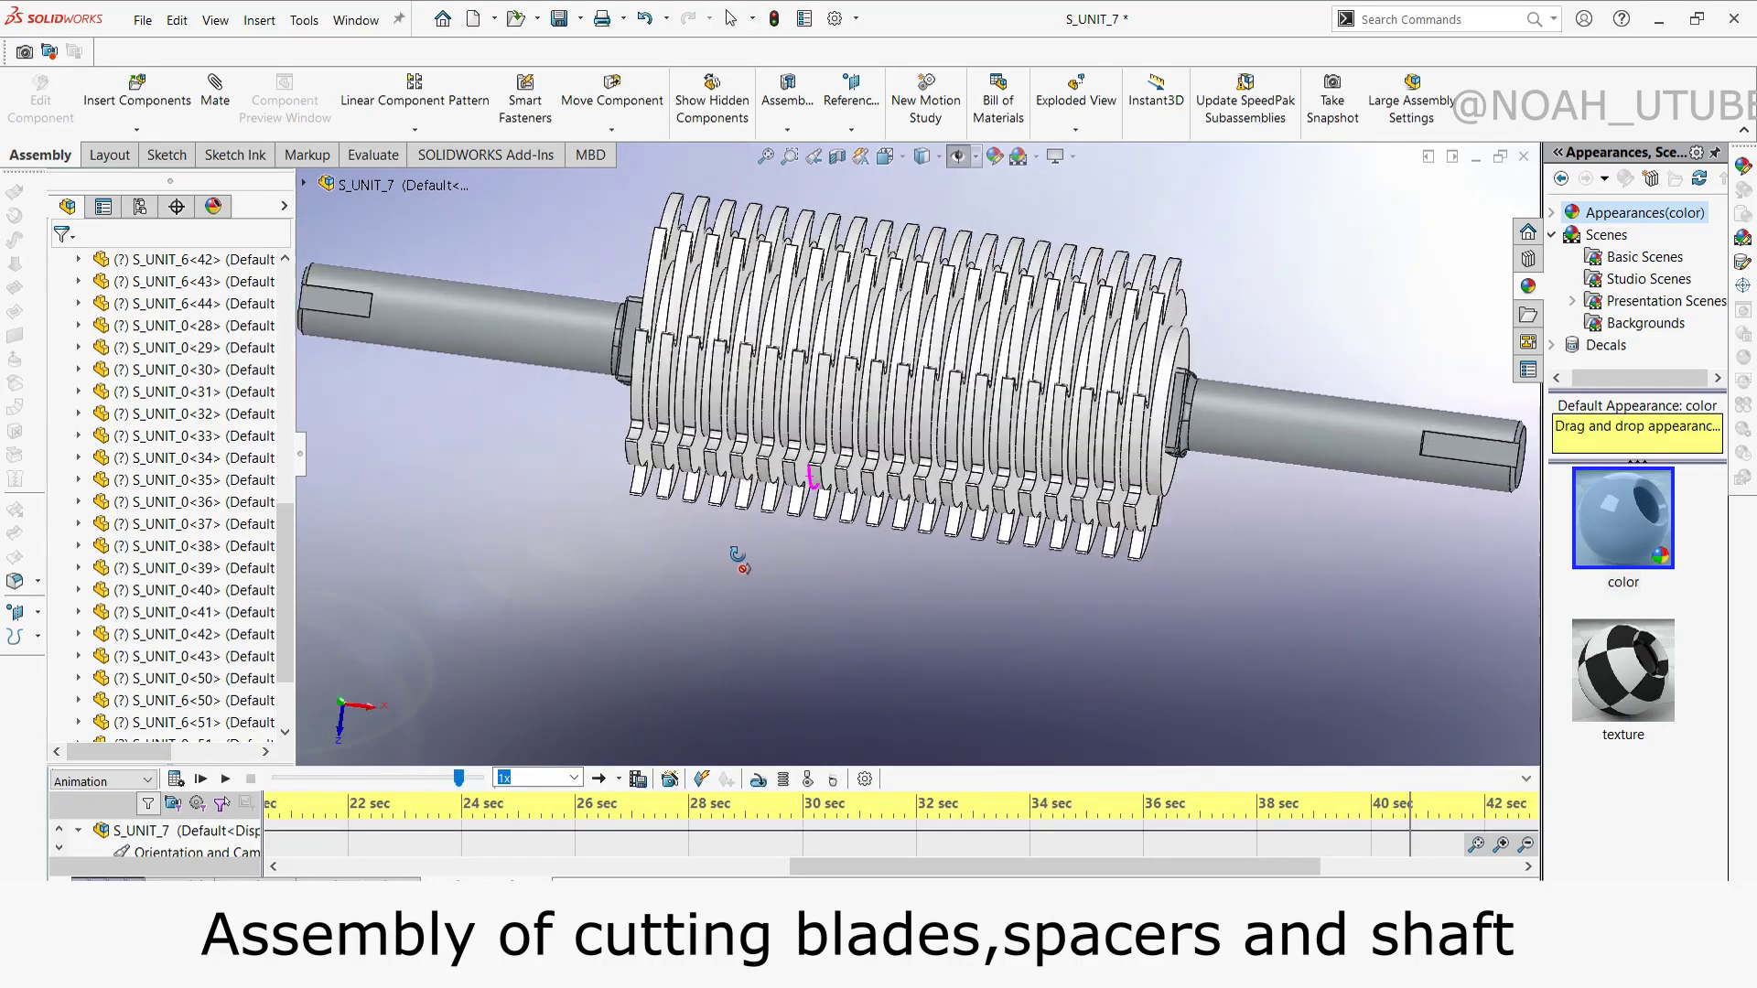
{"action": "left_click", "coordinate": [225, 779]}
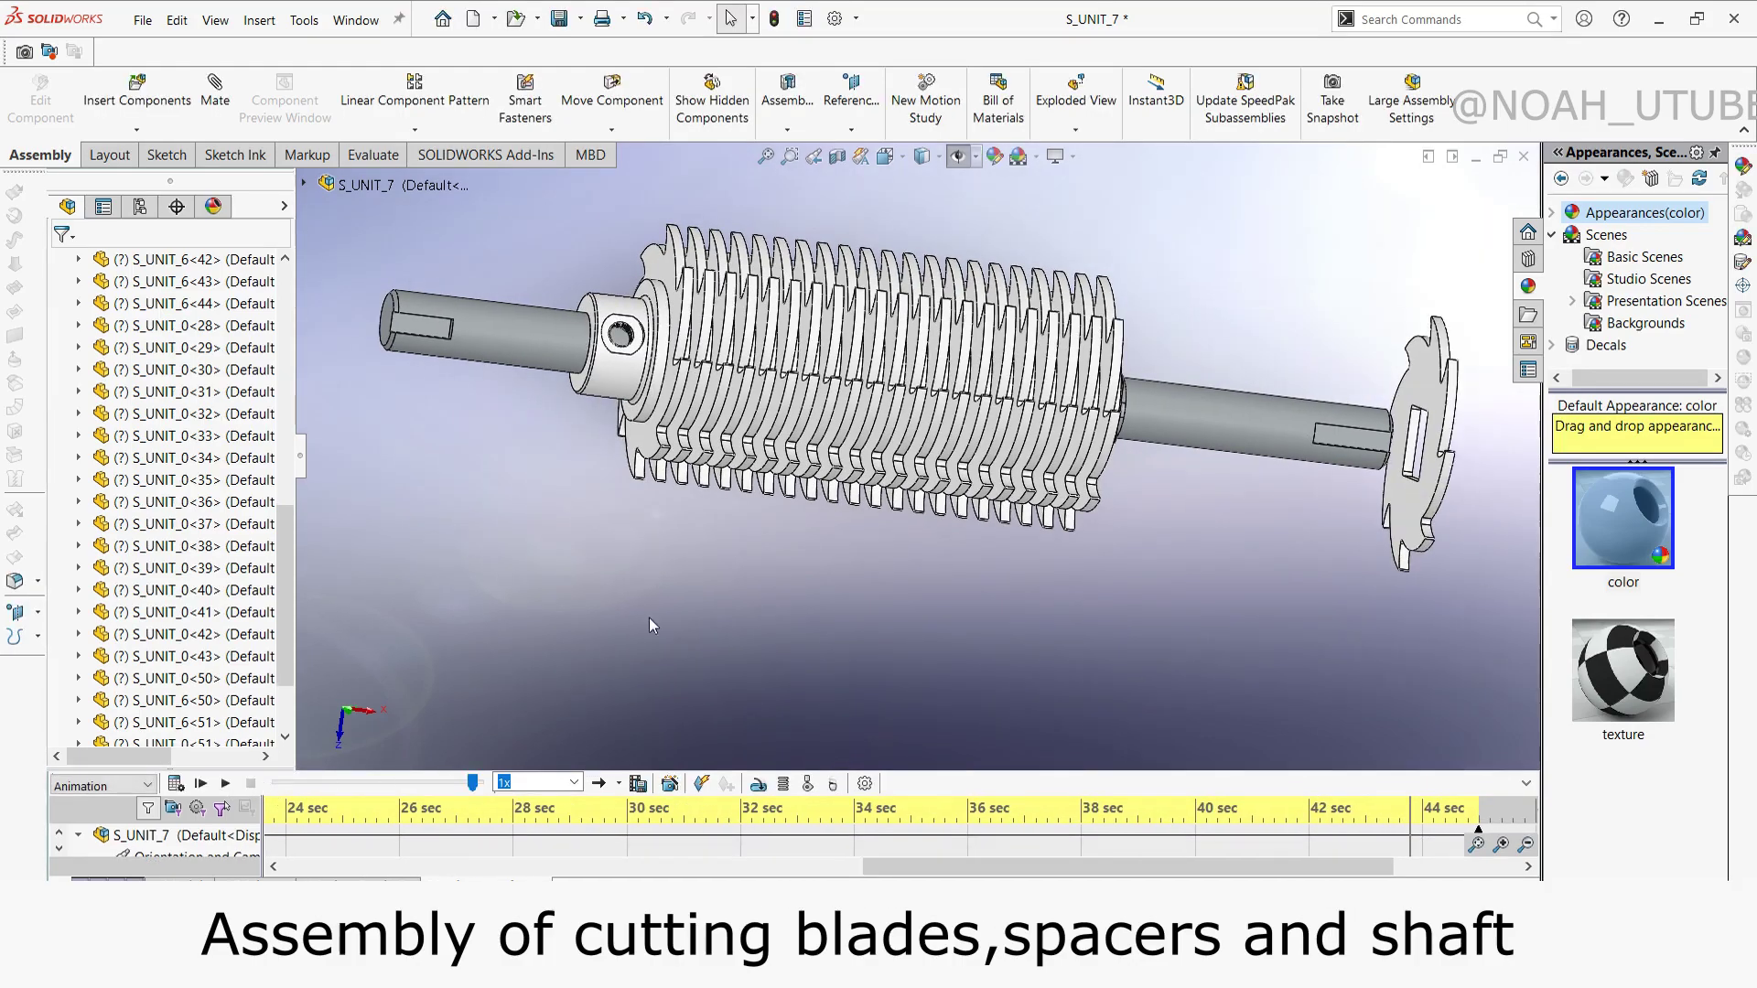
{"action": "mouse_move", "coordinate": [1032, 417]}
{"action": "middle_mouse_down"}
{"action": "mouse_move", "coordinate": [966, 389]}
{"action": "mouse_move", "coordinate": [927, 462]}
{"action": "mouse_move", "coordinate": [853, 446]}
{"action": "middle_mouse_up"}
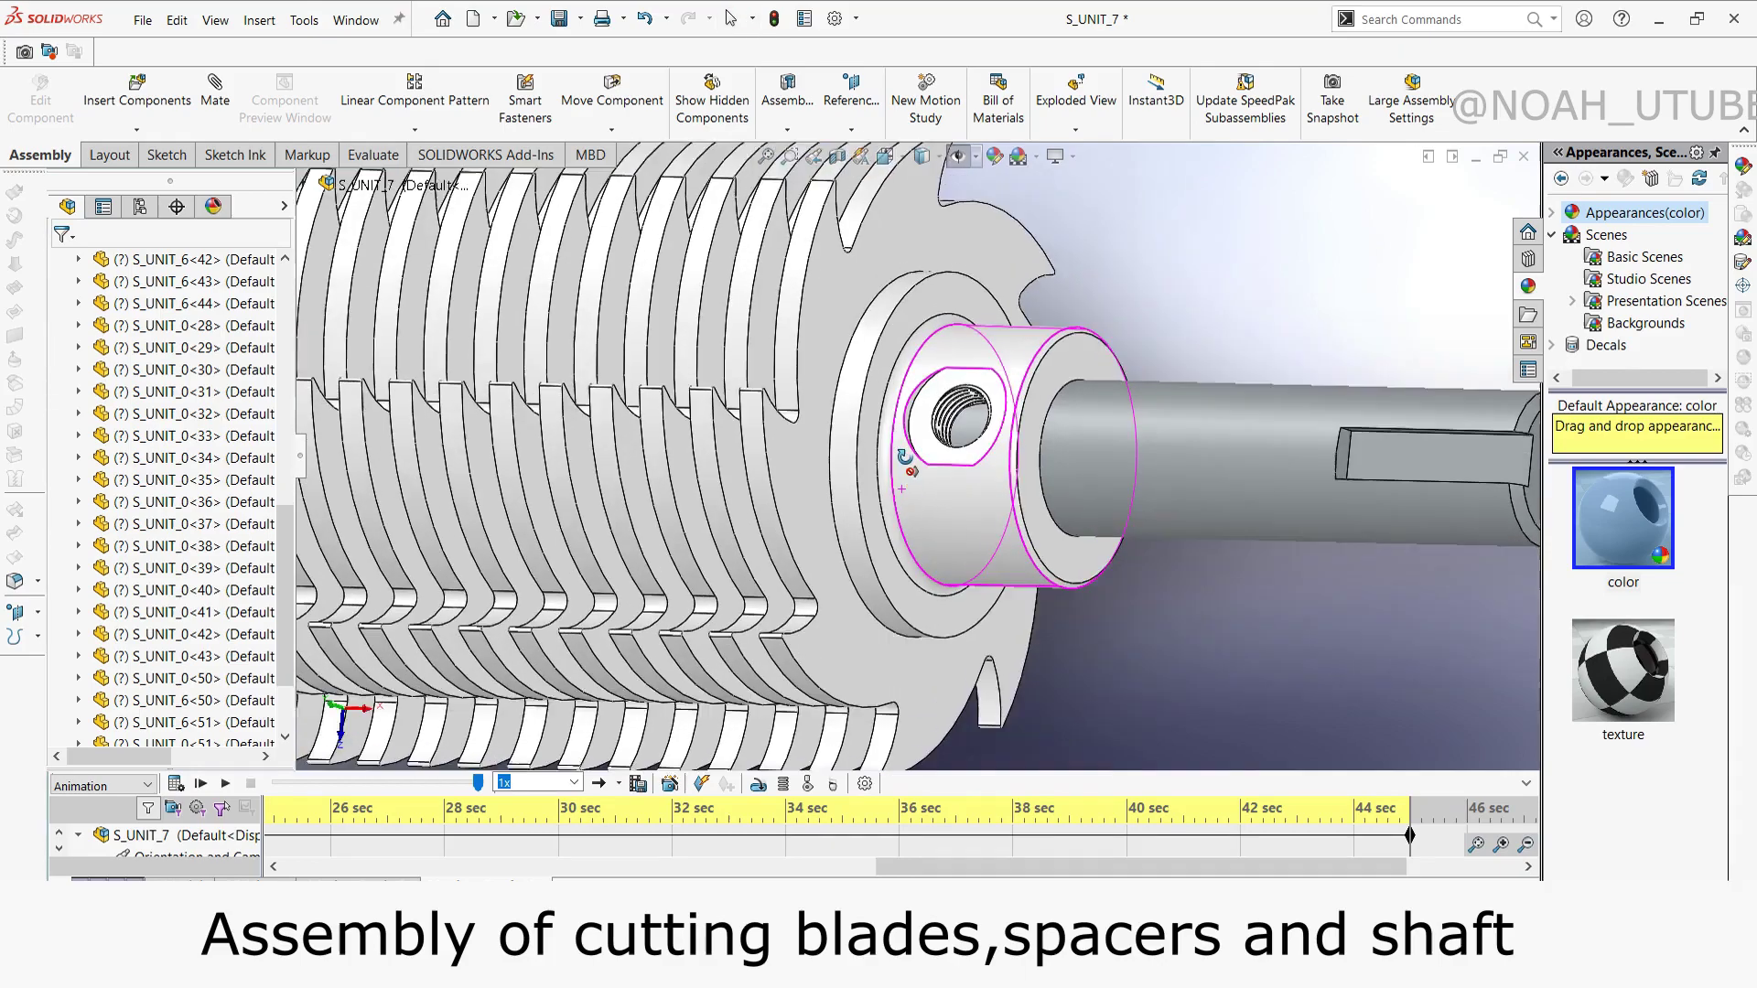
{"action": "middle_click_drag", "start_coordinate": [852, 523], "coordinate": [804, 569]}
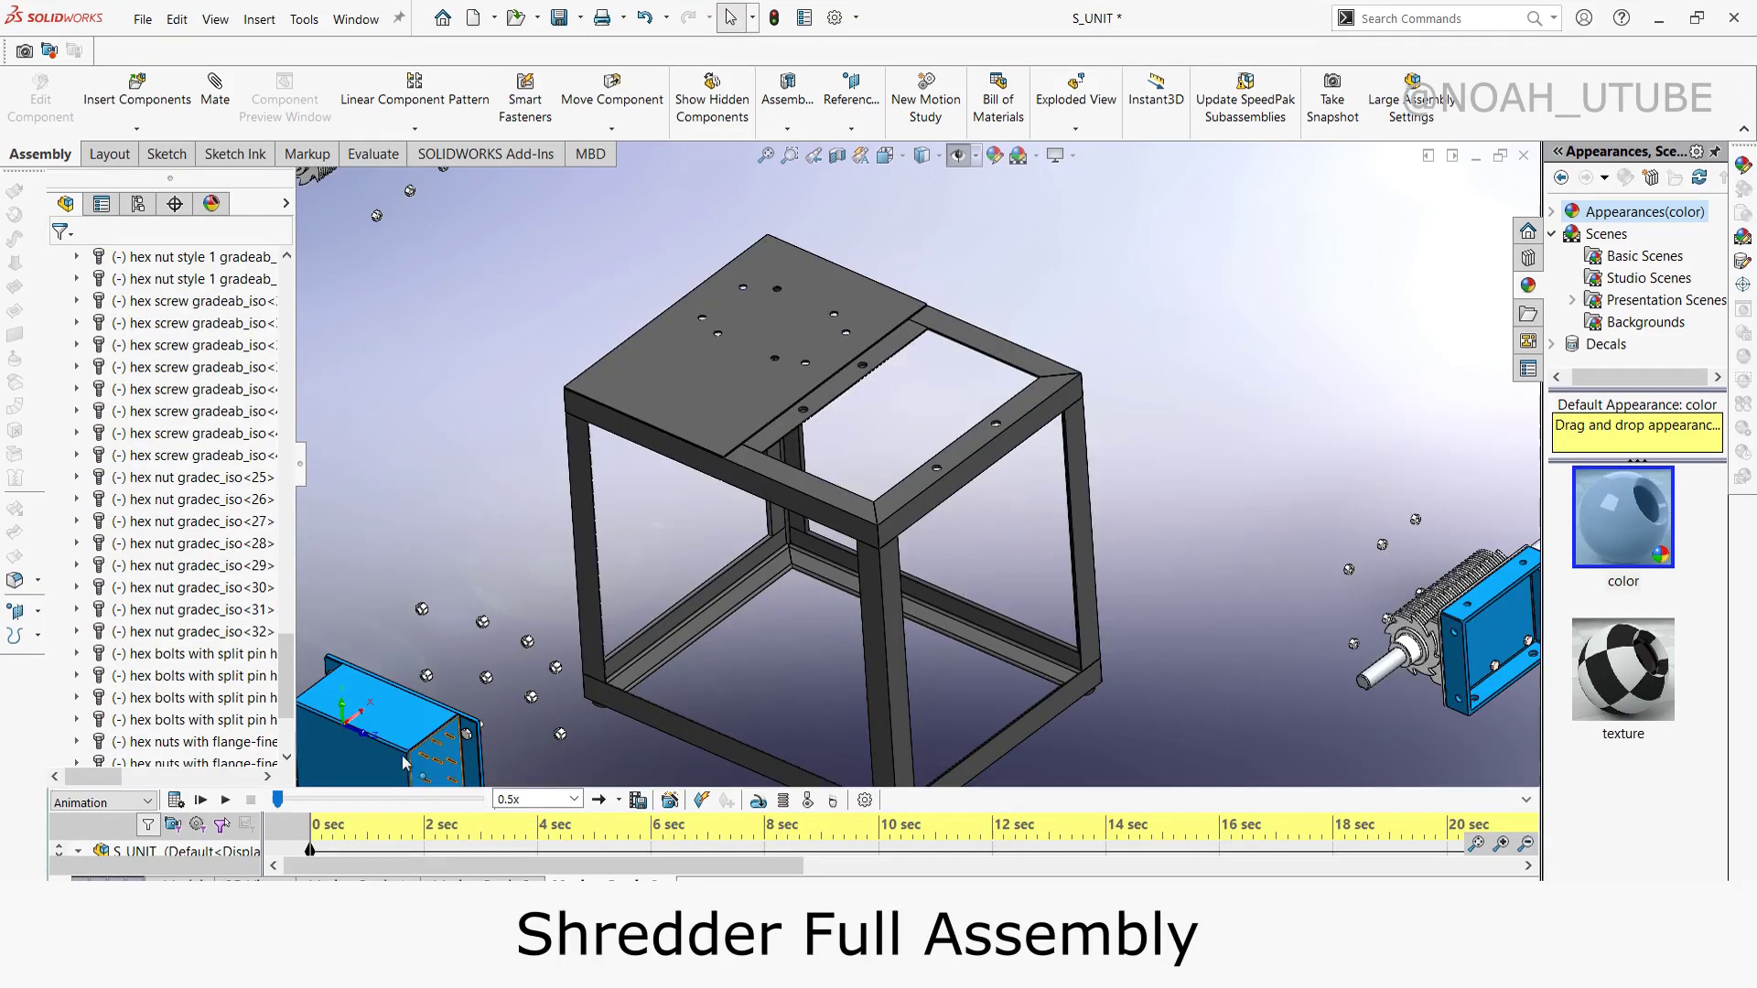
Step: Play the full assembly animation so the hopper moves into the frame, viewing from above
{"action": "left_click", "coordinate": [226, 803]}
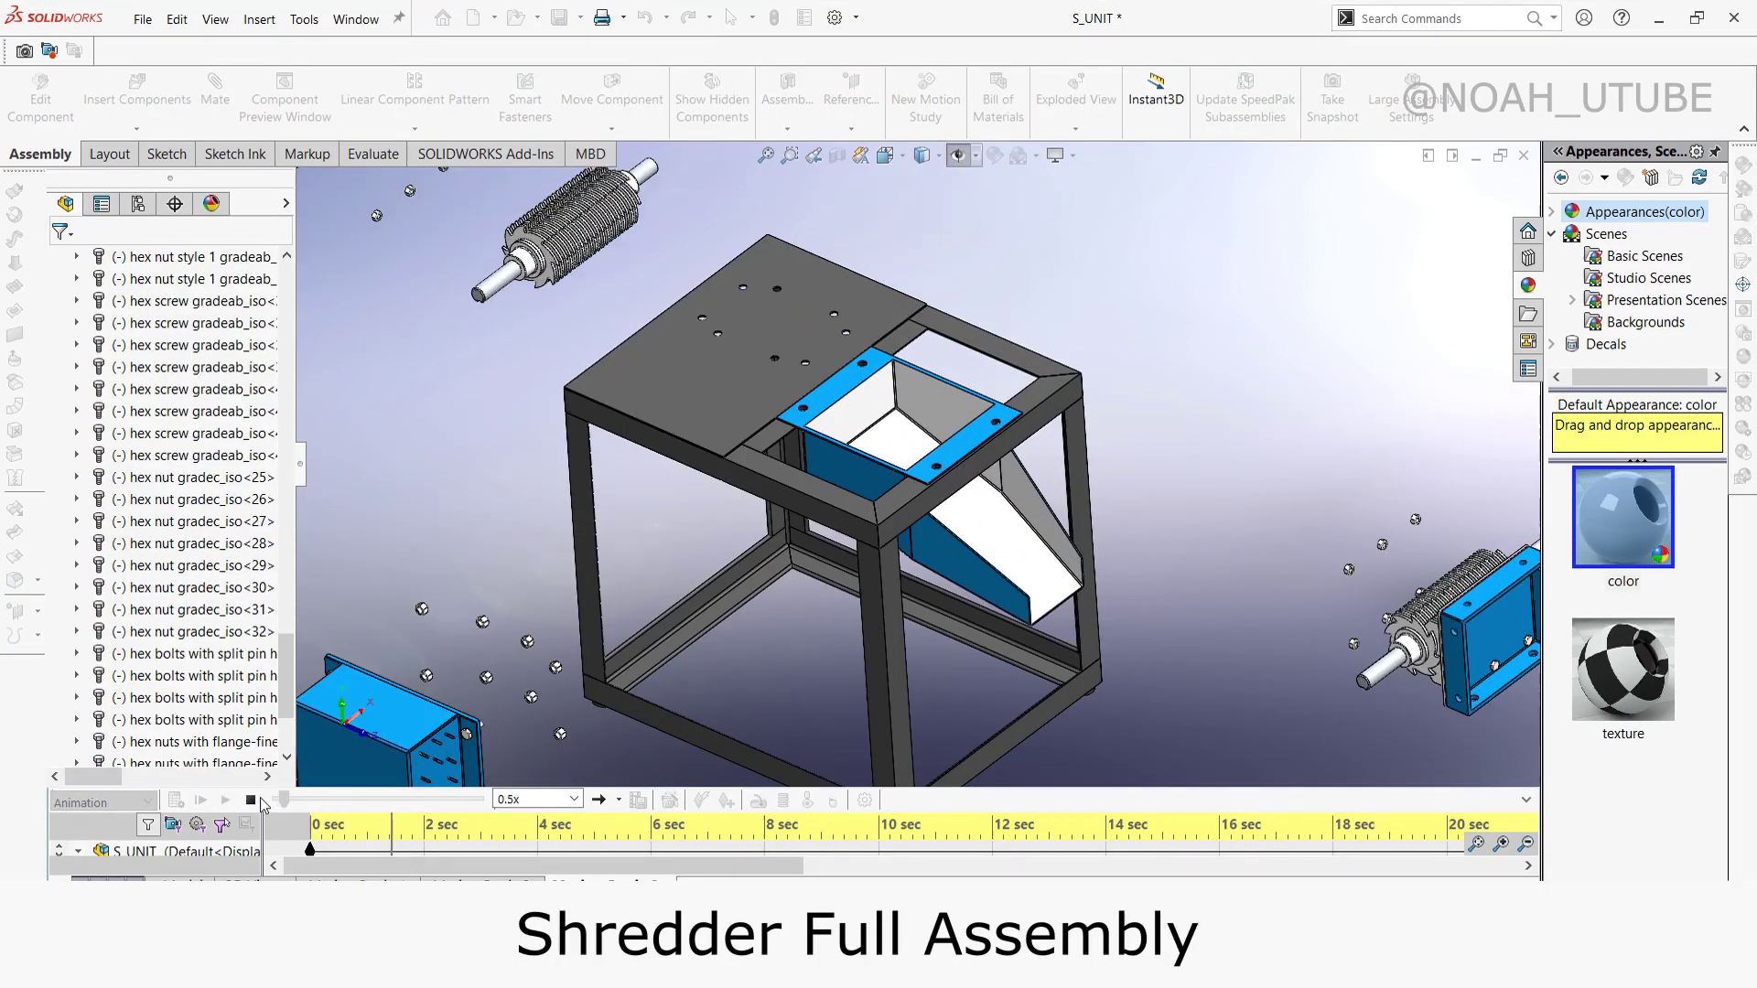
{"action": "scroll", "coordinate": [918, 529], "scroll_direction": "down", "scroll_amount": 4}
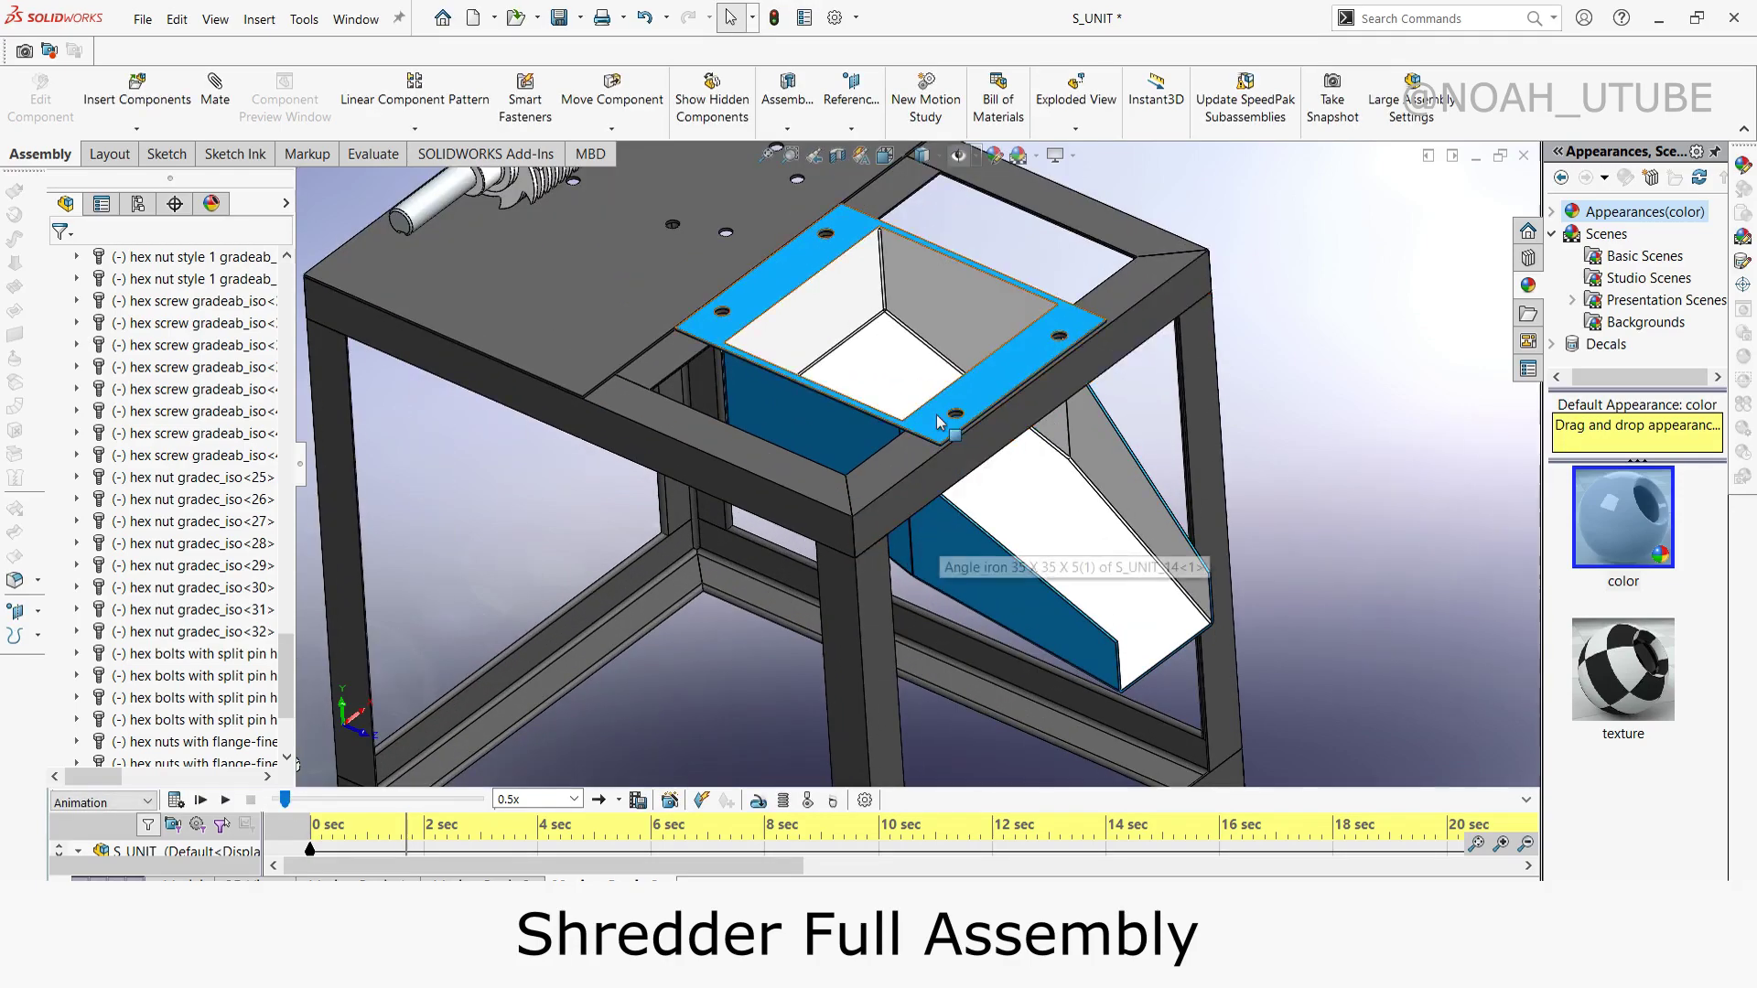
{"action": "mouse_move", "coordinate": [936, 414]}
{"action": "middle_mouse_down"}
{"action": "mouse_move", "coordinate": [898, 460]}
{"action": "mouse_move", "coordinate": [843, 479]}
{"action": "middle_mouse_up"}
{"action": "scroll", "coordinate": [952, 288], "scroll_direction": "up", "scroll_amount": 4}
{"action": "scroll", "coordinate": [952, 291], "scroll_direction": "down", "scroll_amount": 2}
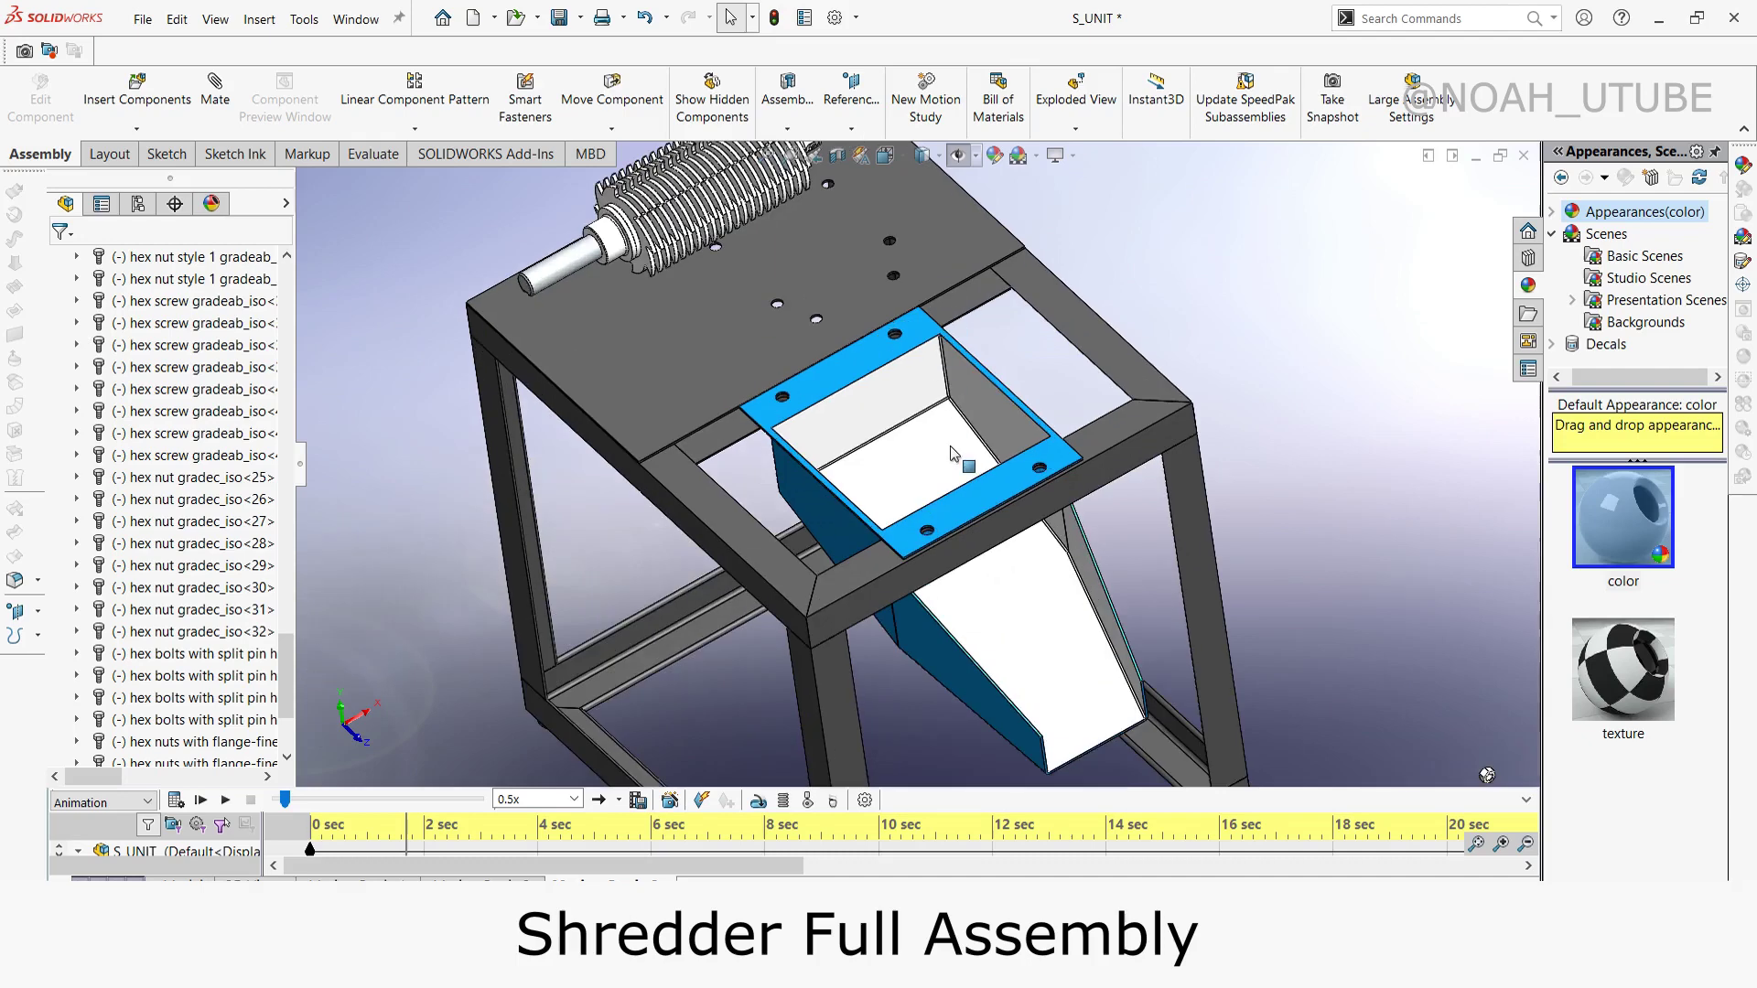
{"action": "scroll", "coordinate": [892, 514], "scroll_direction": "up", "scroll_amount": 1}
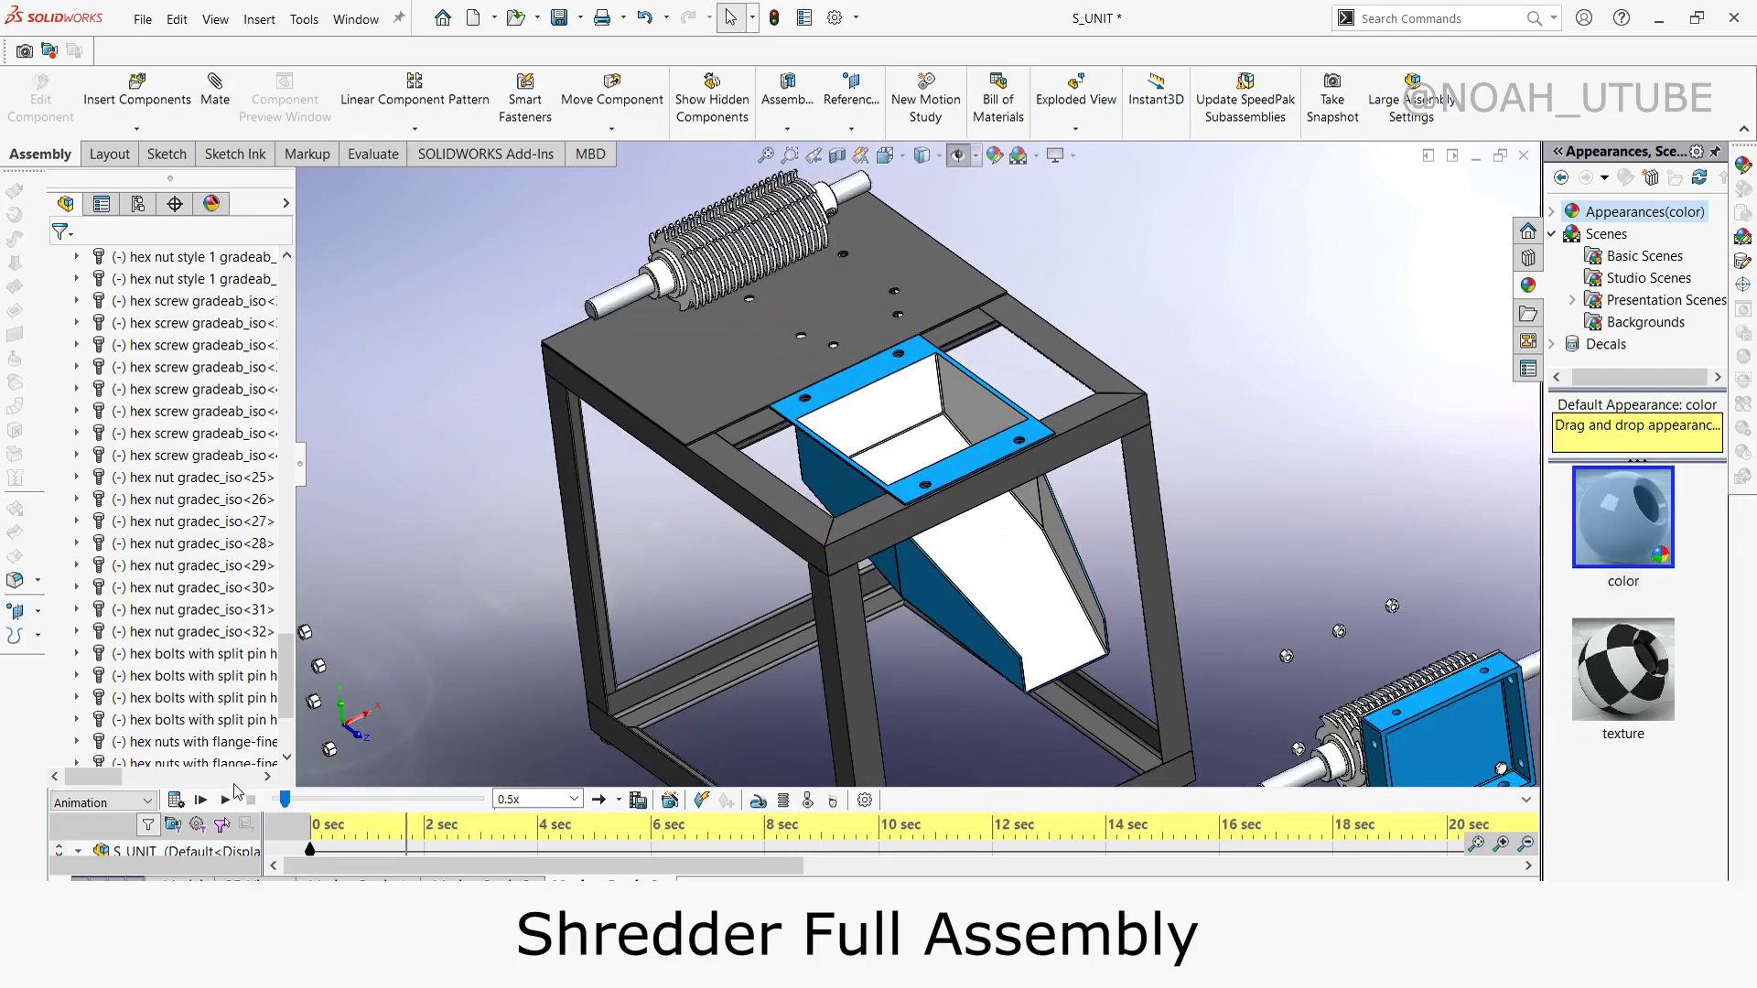
Step: Resume the animation until both bladed rotors sit side by side above the hopper opening
{"action": "left_click", "coordinate": [231, 802]}
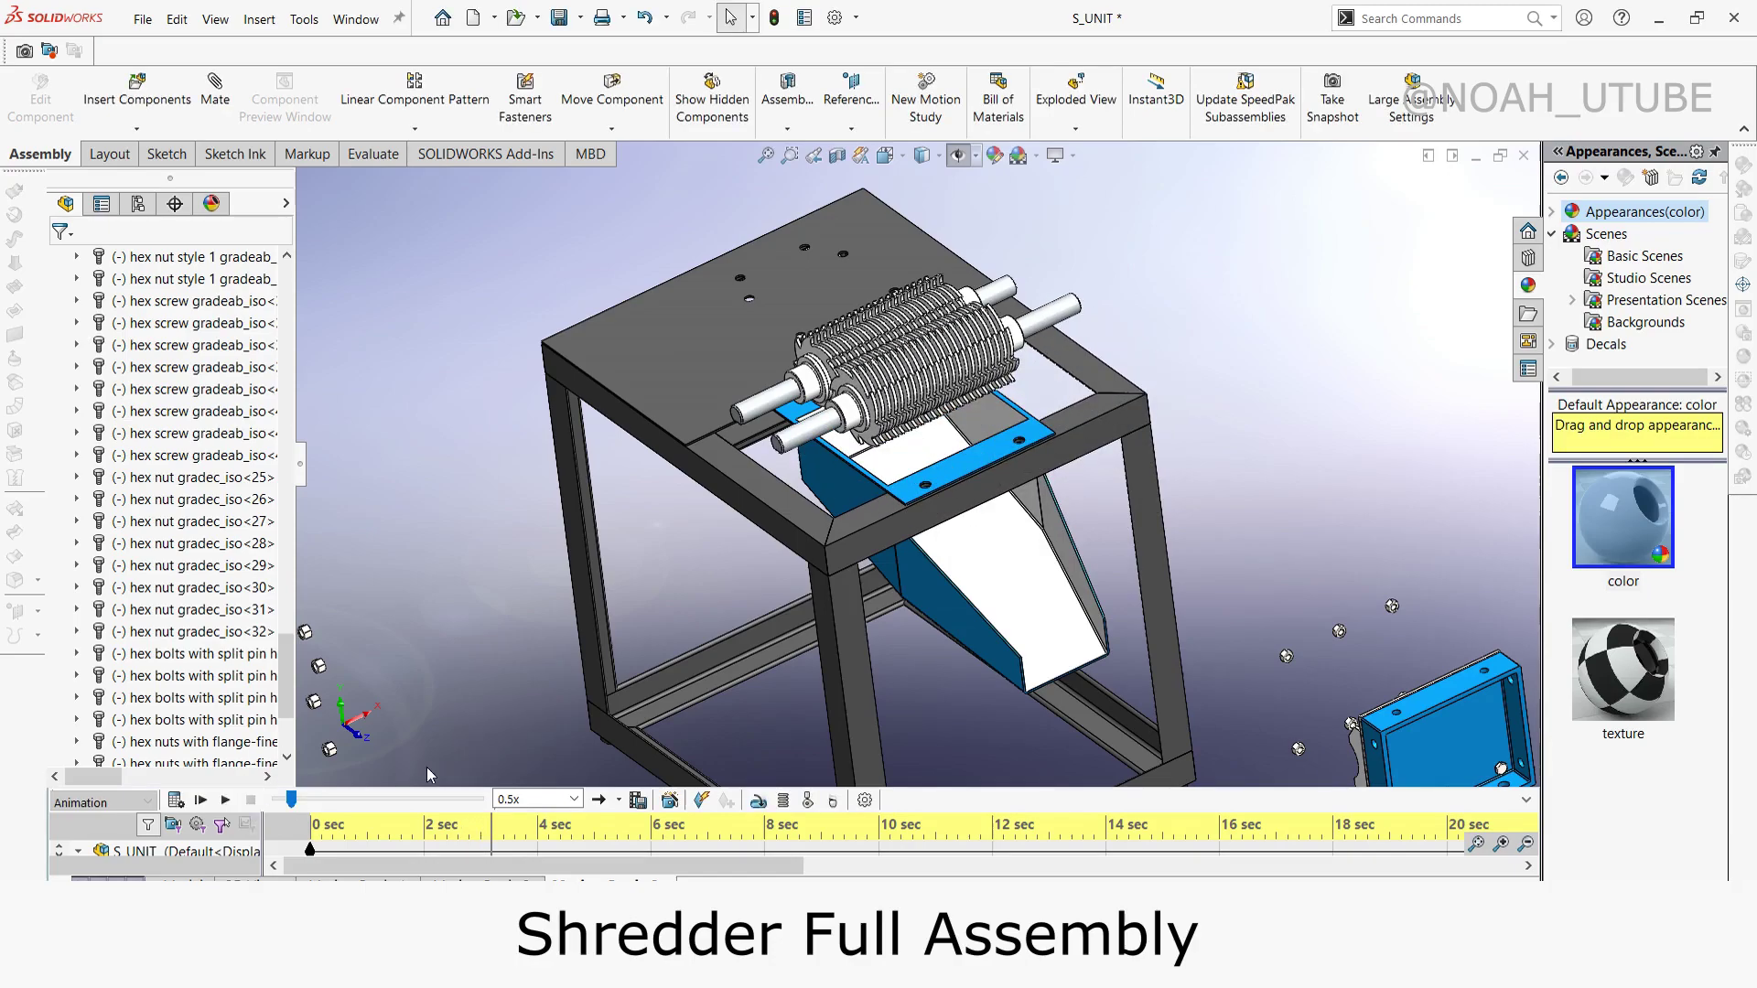
{"action": "scroll", "coordinate": [893, 402], "scroll_direction": "down", "scroll_amount": 3}
{"action": "middle_click_drag", "start_coordinate": [922, 469], "coordinate": [926, 529]}
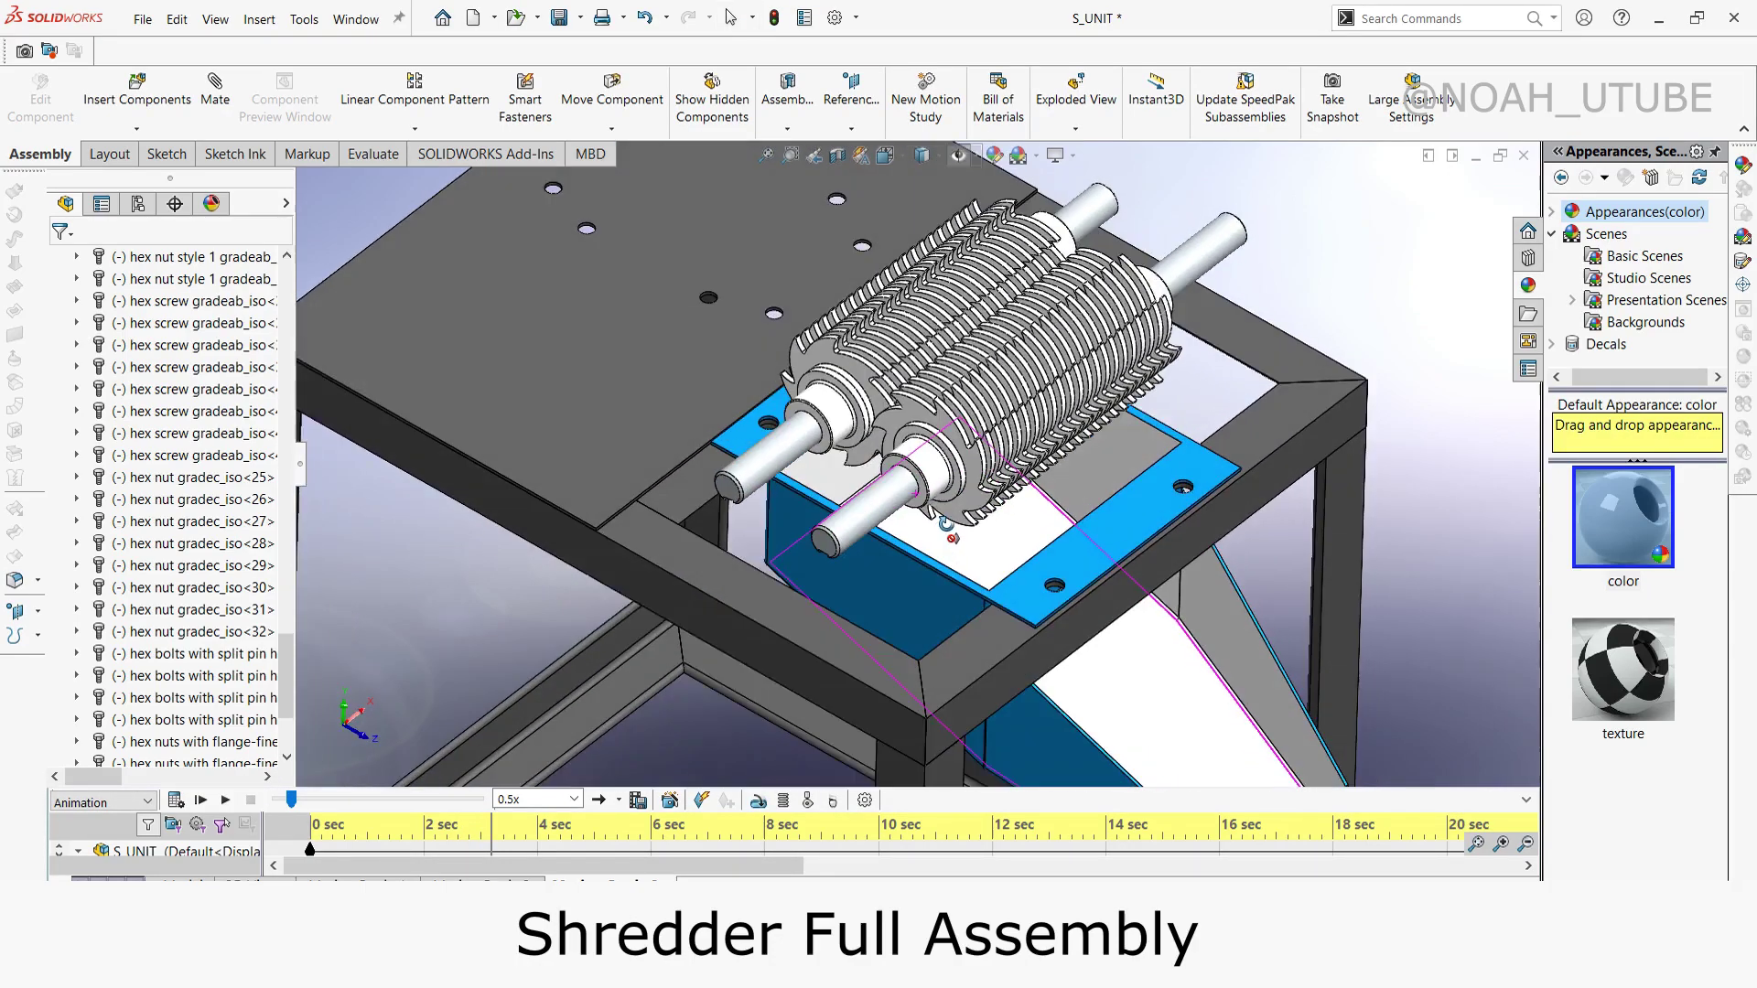
{"action": "scroll", "coordinate": [924, 531], "scroll_direction": "down", "scroll_amount": 2}
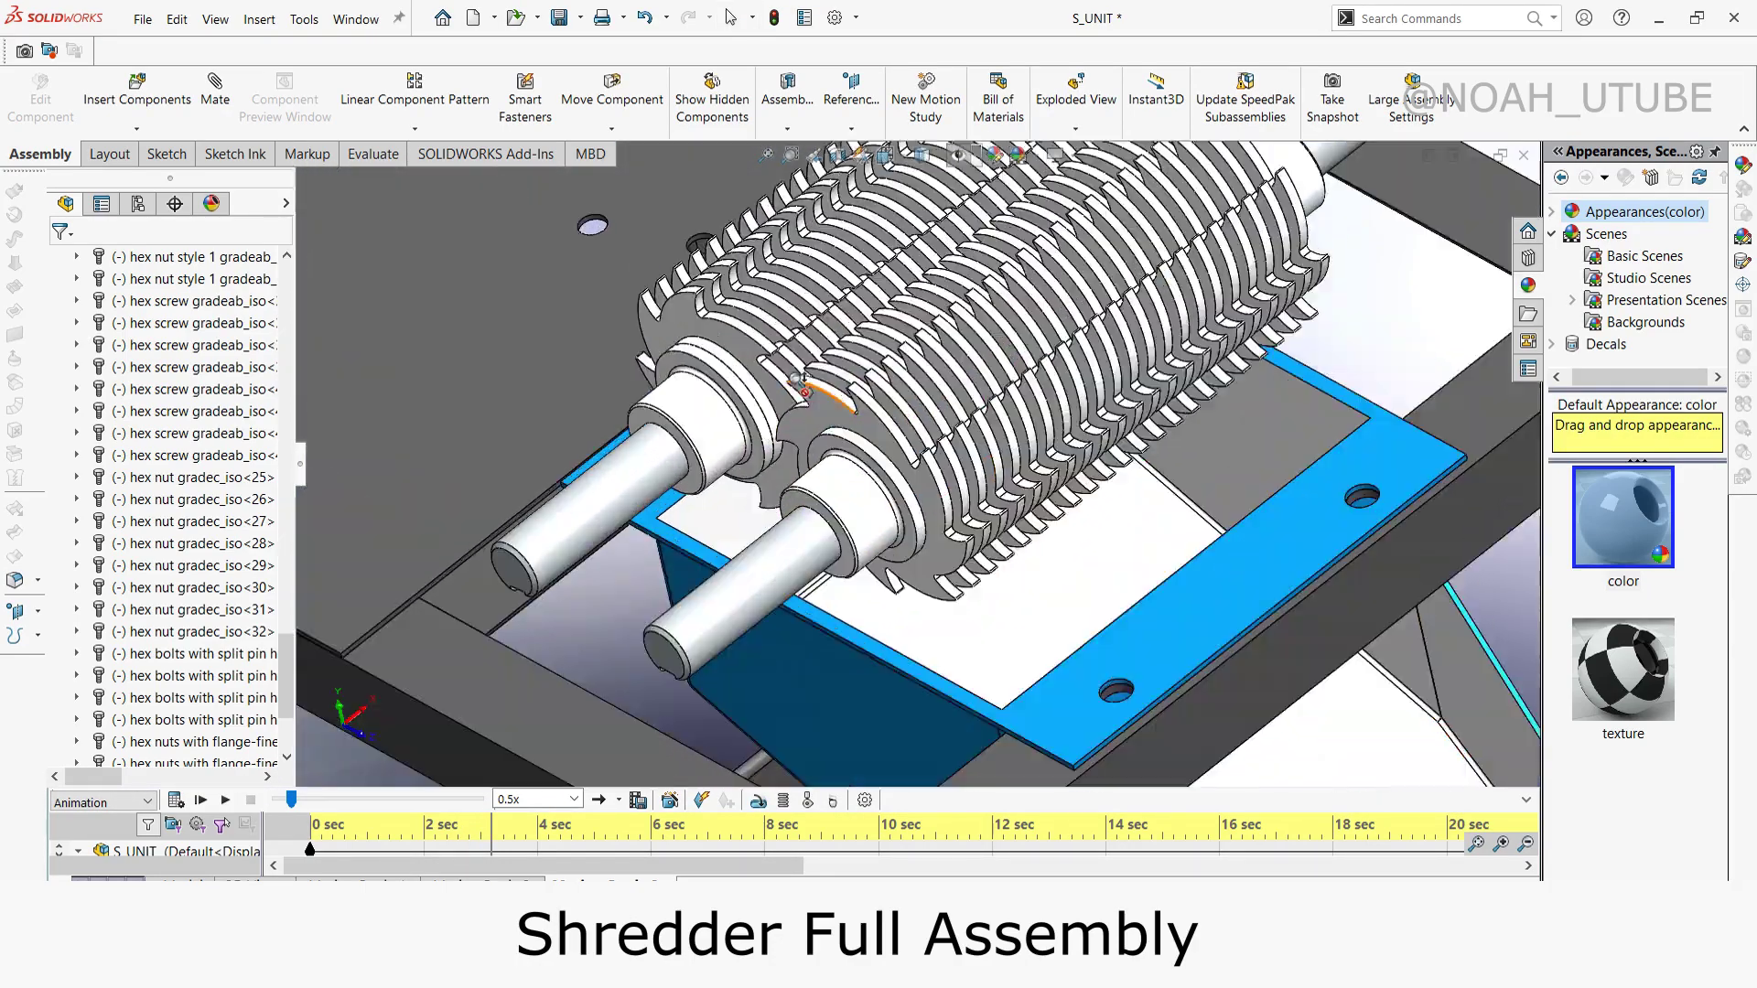
{"action": "scroll", "coordinate": [907, 533], "scroll_direction": "down", "scroll_amount": 2}
{"action": "scroll", "coordinate": [888, 538], "scroll_direction": "down", "scroll_amount": 2}
{"action": "scroll", "coordinate": [867, 542], "scroll_direction": "down", "scroll_amount": 1}
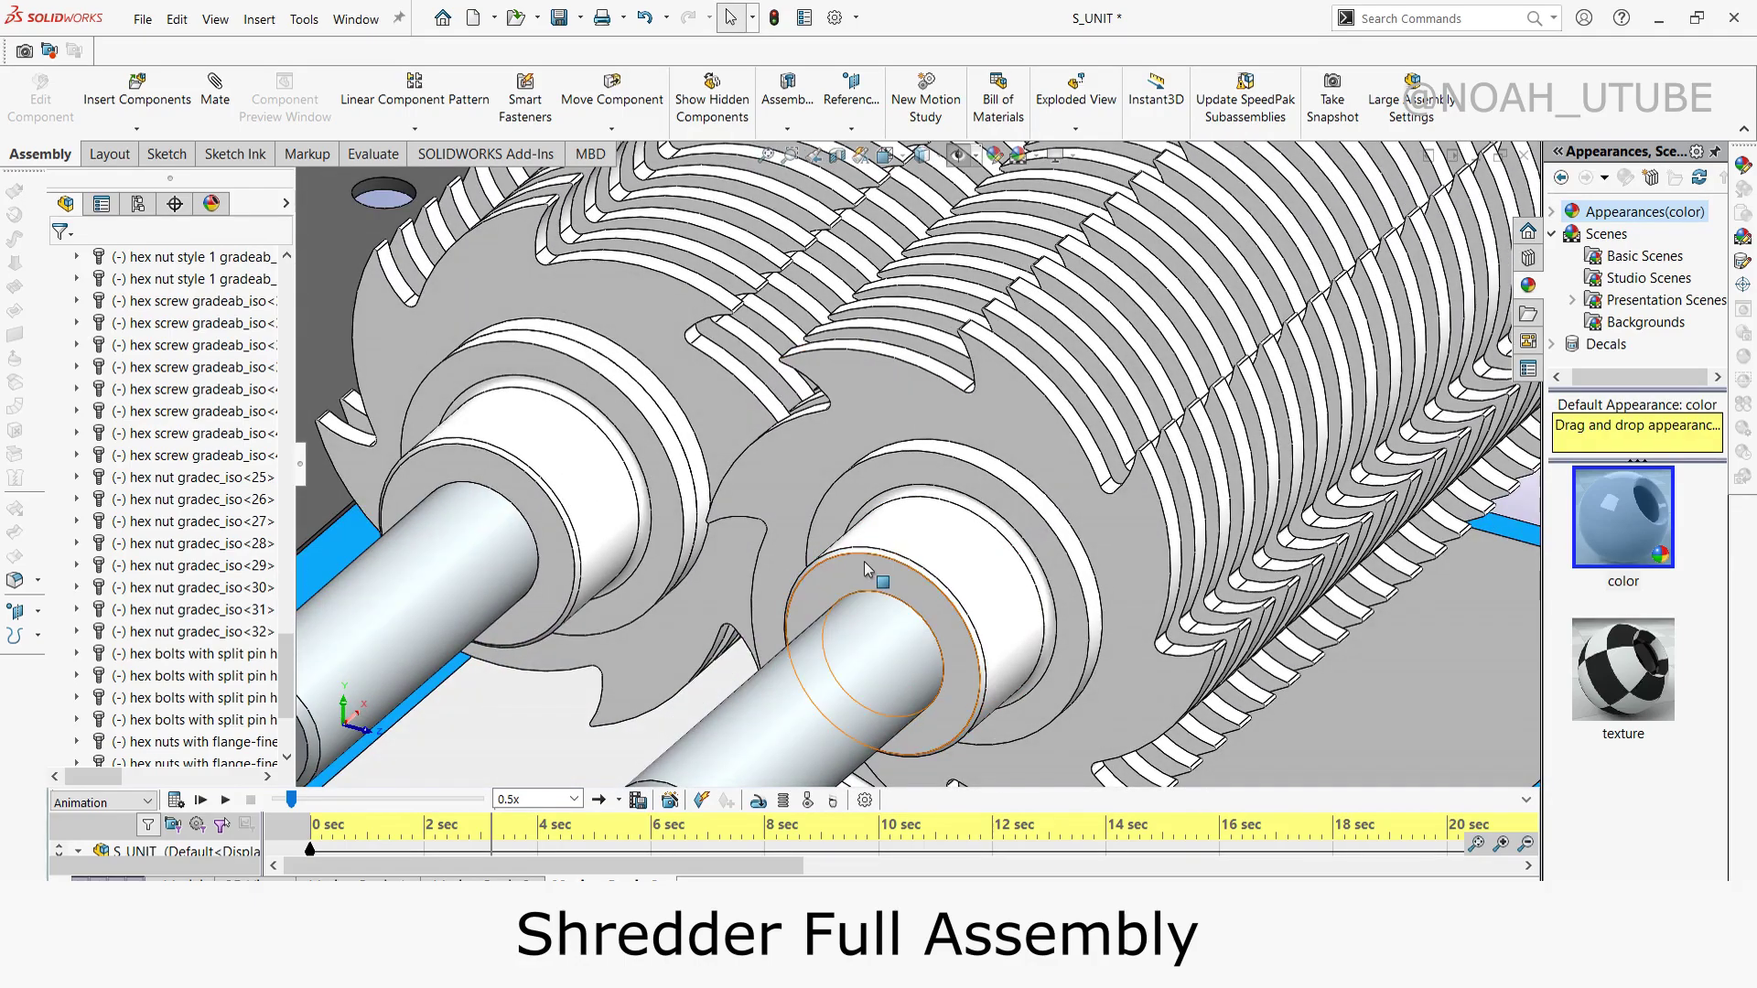
{"action": "scroll", "coordinate": [864, 562], "scroll_direction": "up", "scroll_amount": 3}
{"action": "scroll", "coordinate": [927, 531], "scroll_direction": "up", "scroll_amount": 2}
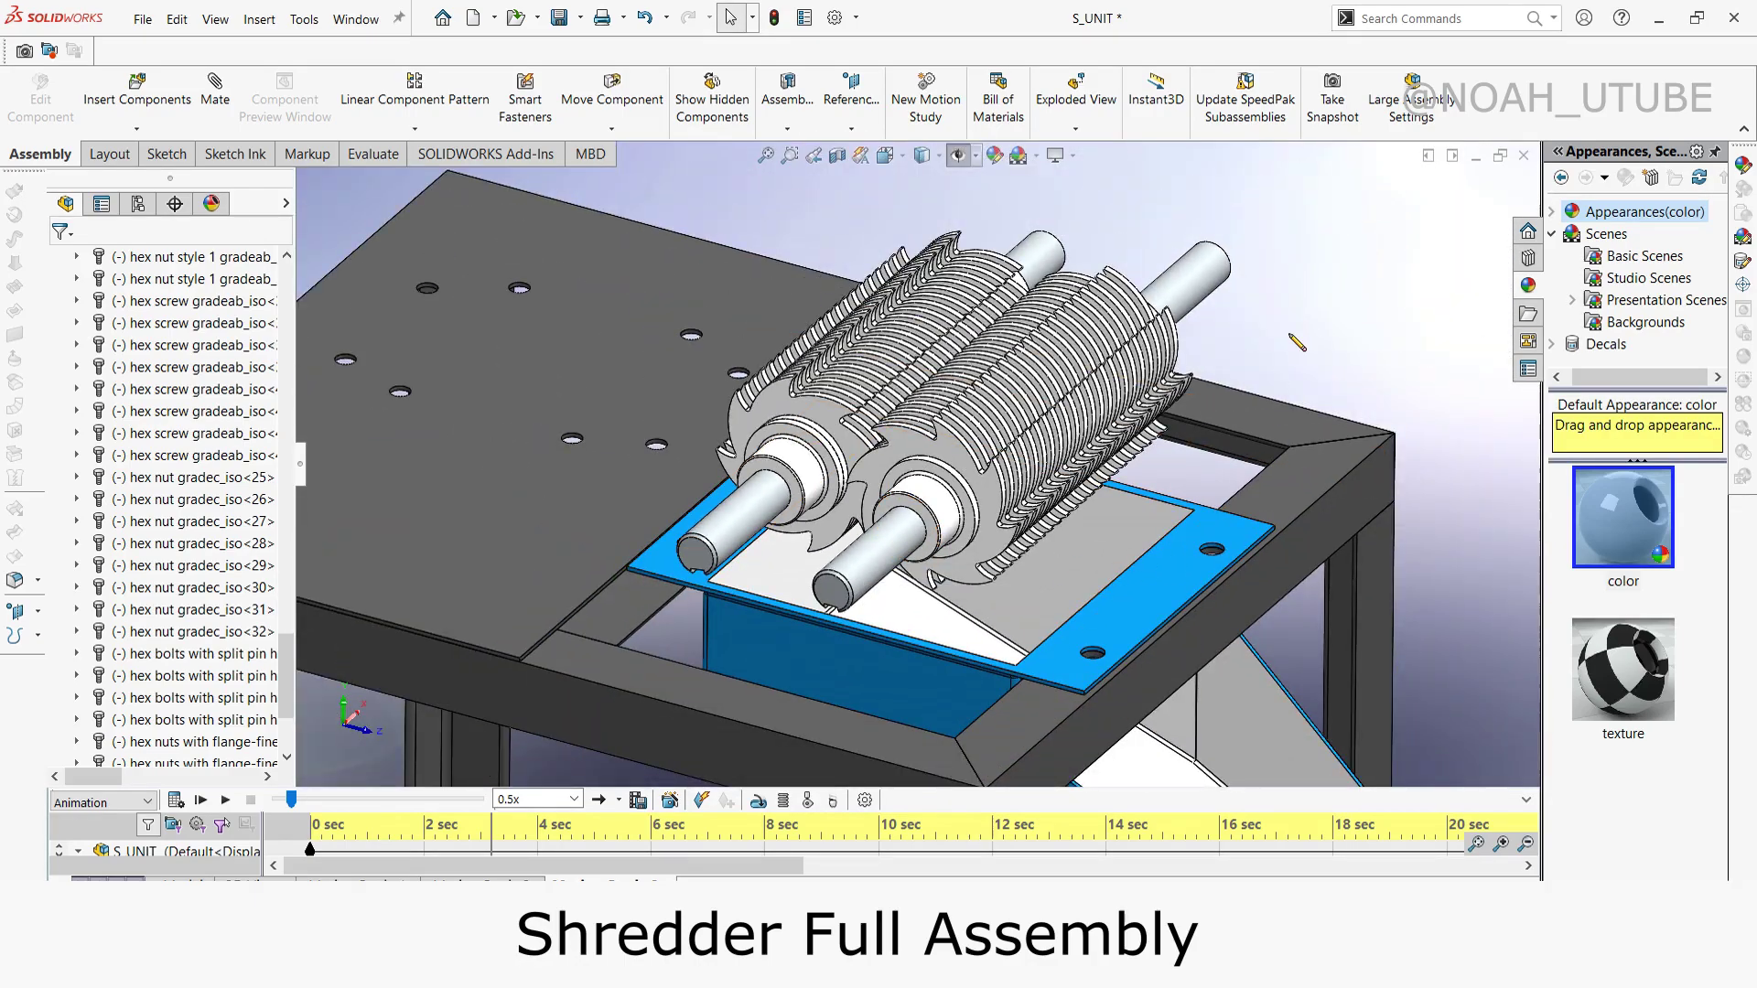
Step: Animate the blue side housings bolting around both rotors, then view the cutter box from another angle
{"action": "left_click", "coordinate": [225, 802]}
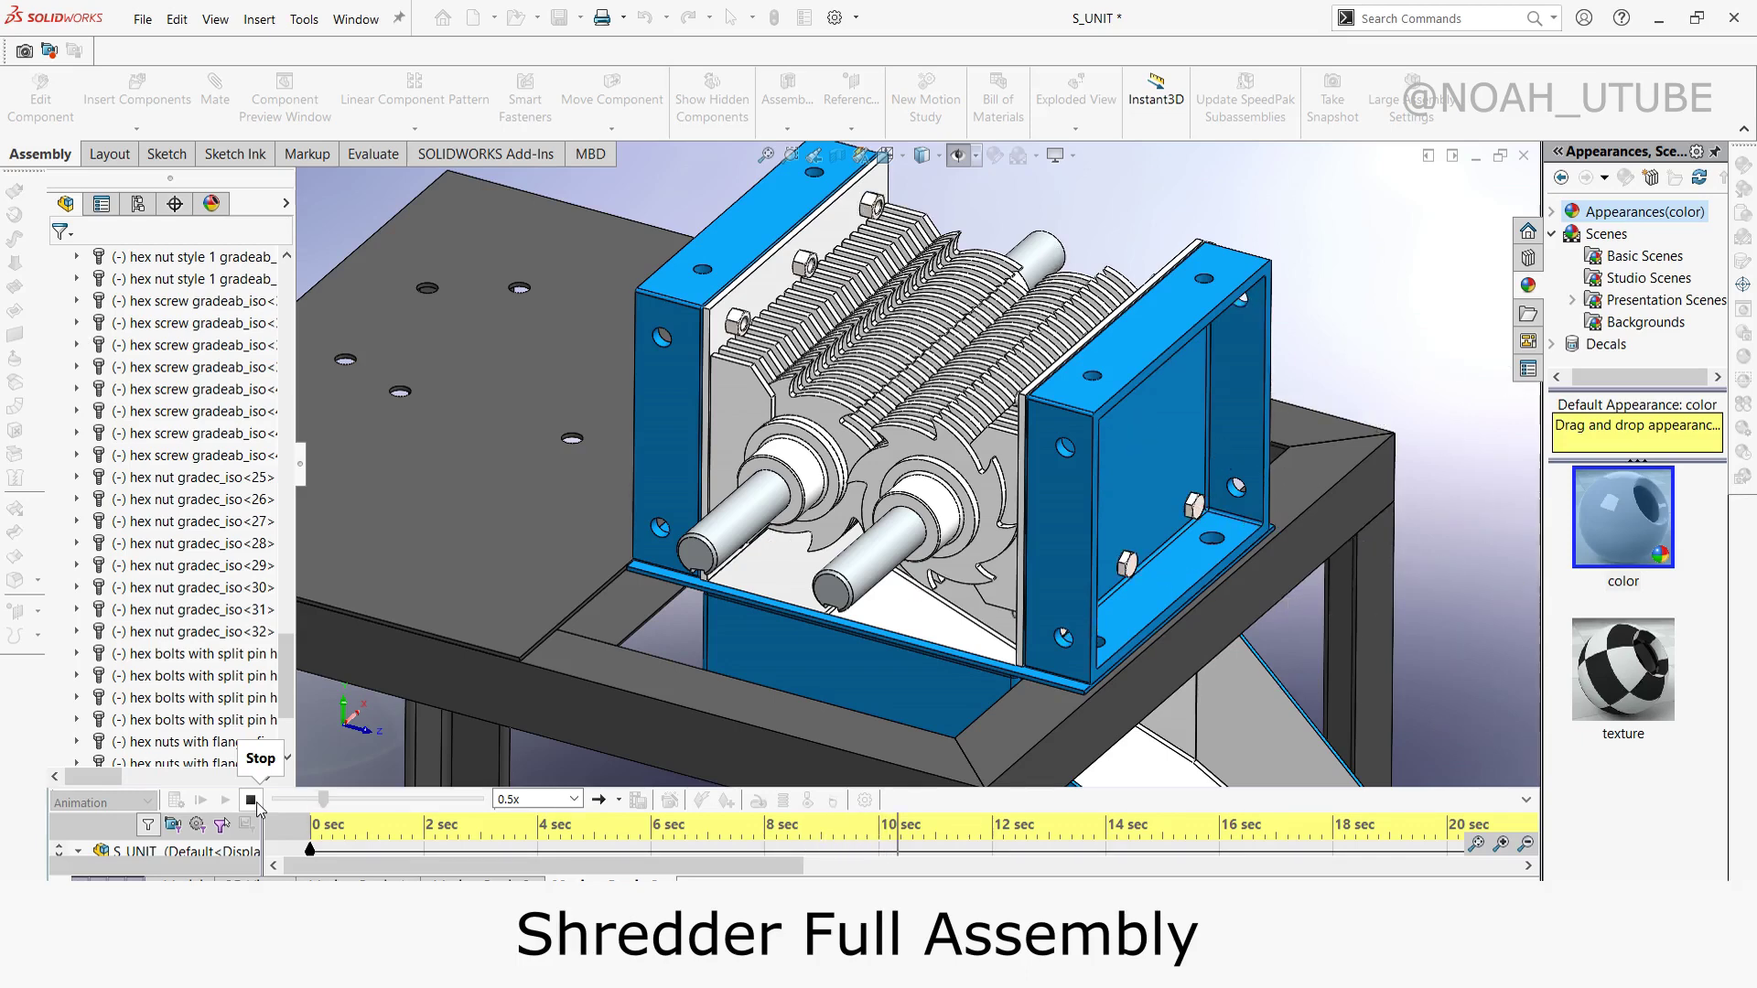
{"action": "left_click", "coordinate": [252, 802]}
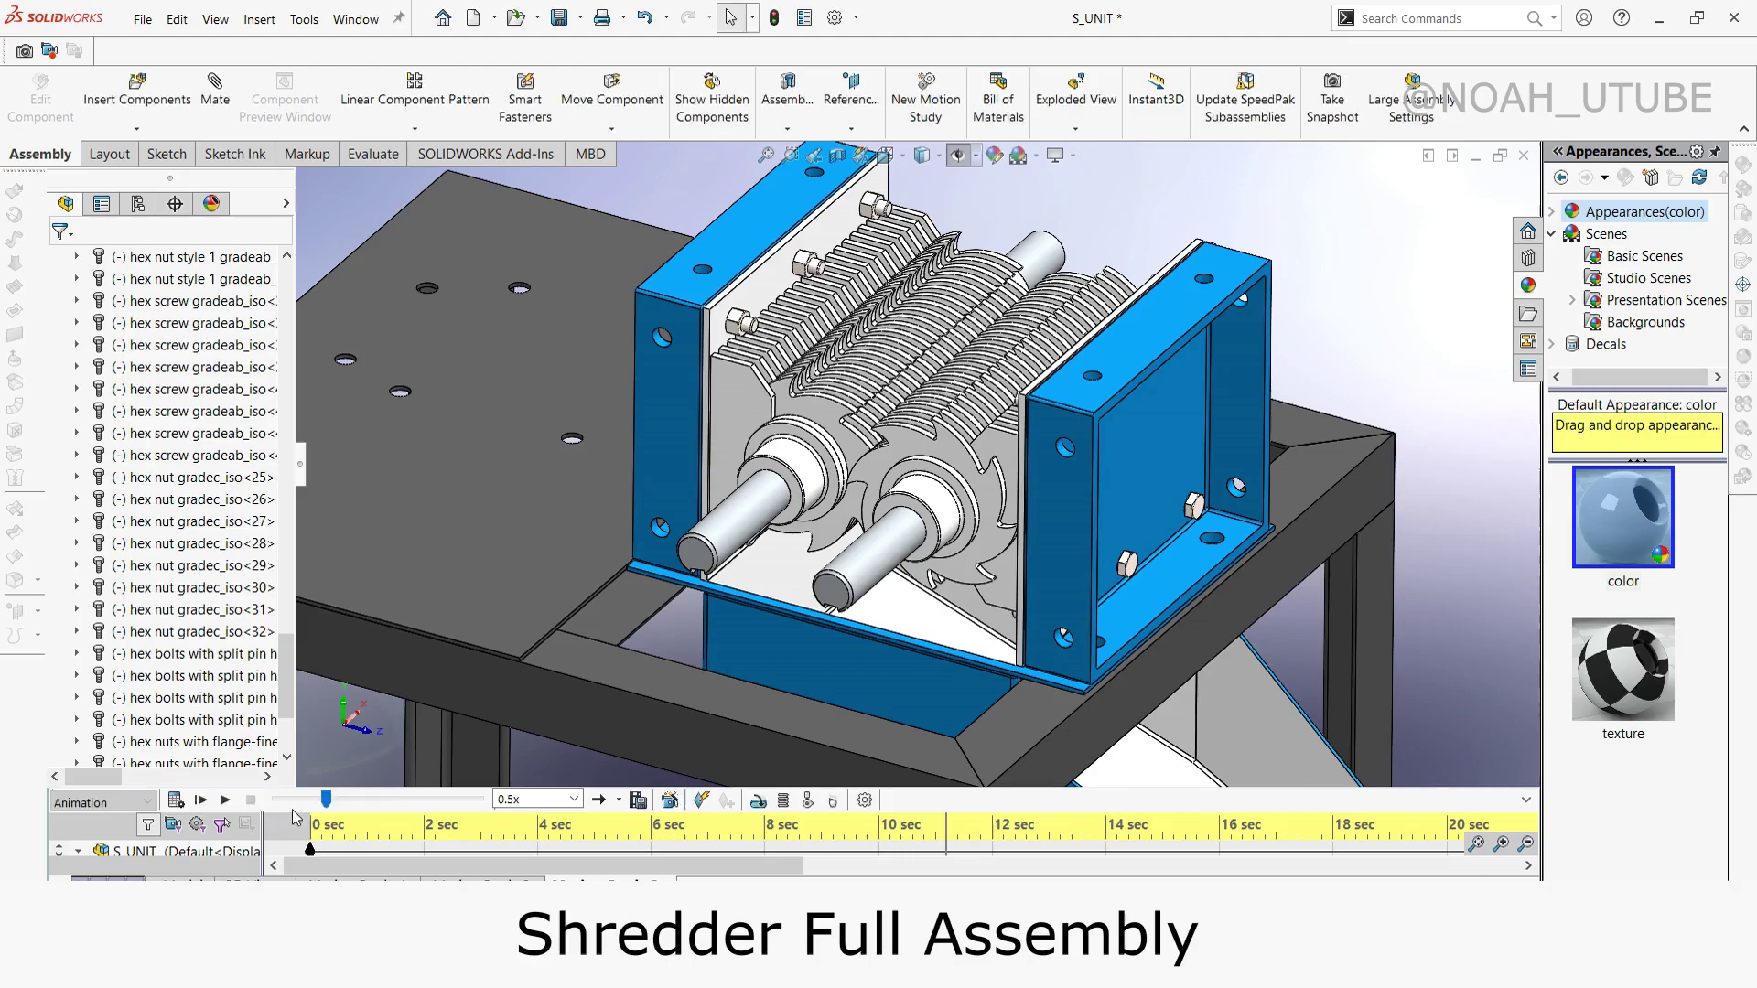
{"action": "scroll", "coordinate": [865, 452], "scroll_direction": "up", "scroll_amount": 5}
{"action": "mouse_move", "coordinate": [929, 485]}
{"action": "middle_mouse_down"}
{"action": "mouse_move", "coordinate": [964, 533]}
{"action": "mouse_move", "coordinate": [933, 267]}
{"action": "mouse_move", "coordinate": [915, 384]}
{"action": "middle_mouse_up"}
{"action": "scroll", "coordinate": [954, 368], "scroll_direction": "down", "scroll_amount": 3}
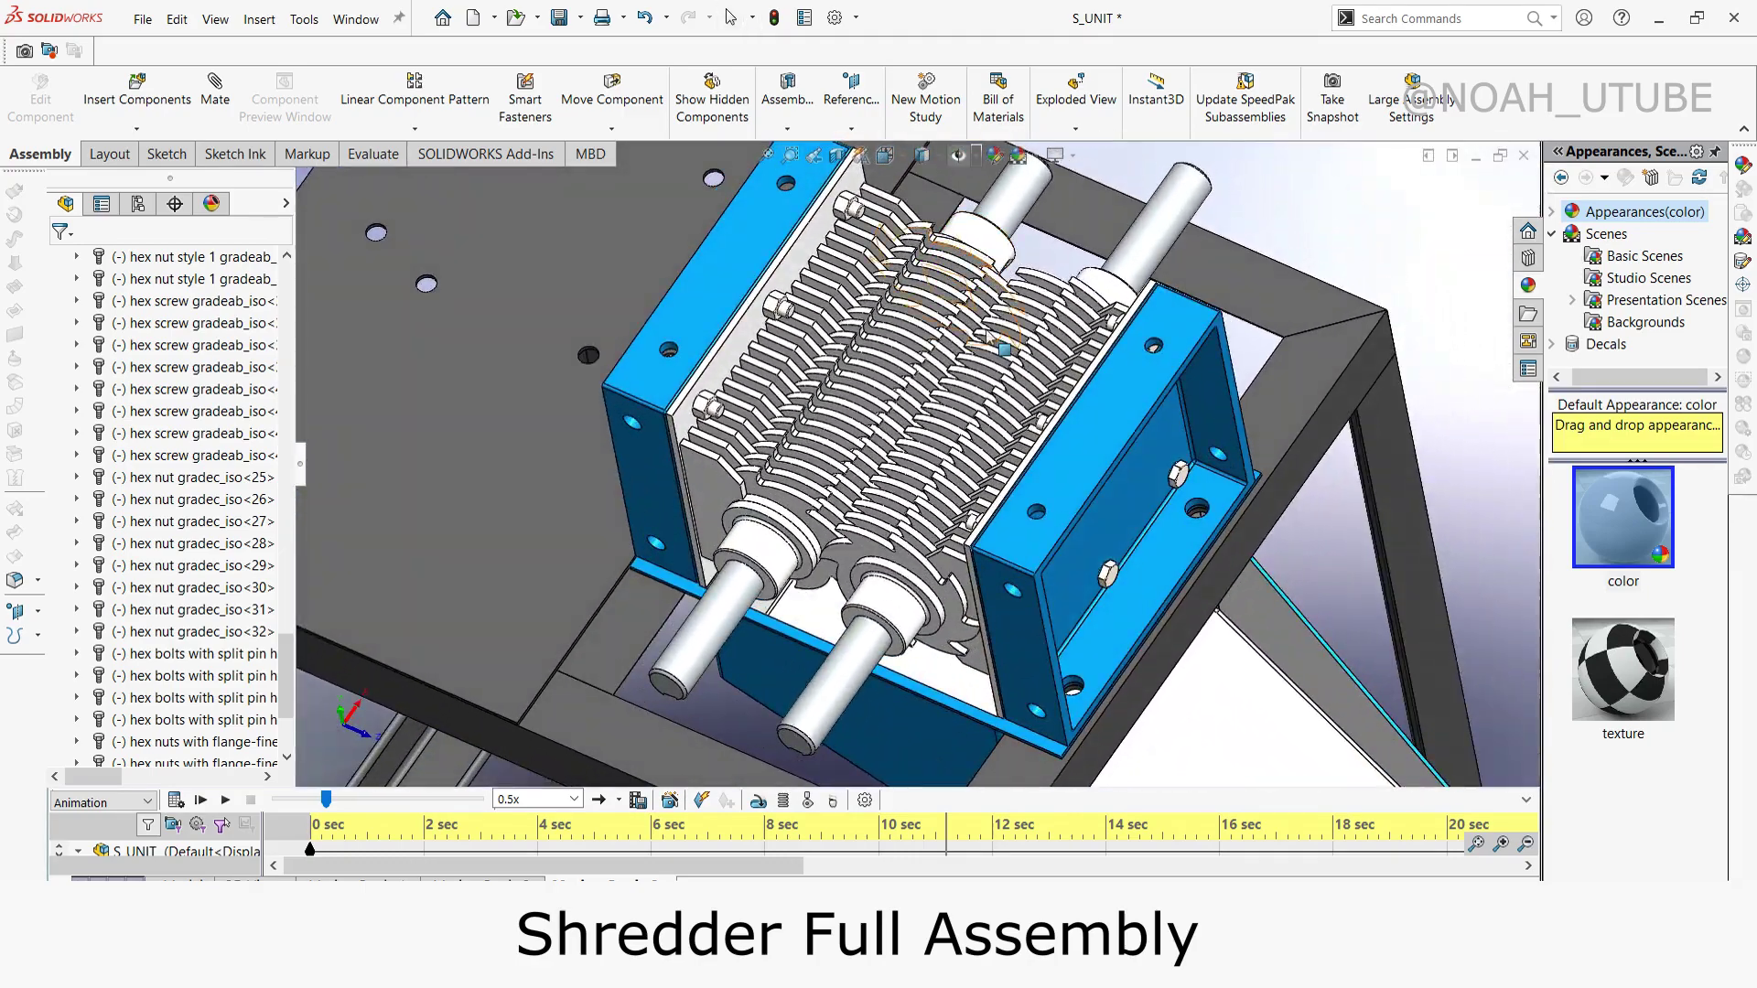
{"action": "scroll", "coordinate": [915, 384], "scroll_direction": "up", "scroll_amount": 3}
{"action": "scroll", "coordinate": [915, 385], "scroll_direction": "up", "scroll_amount": 2}
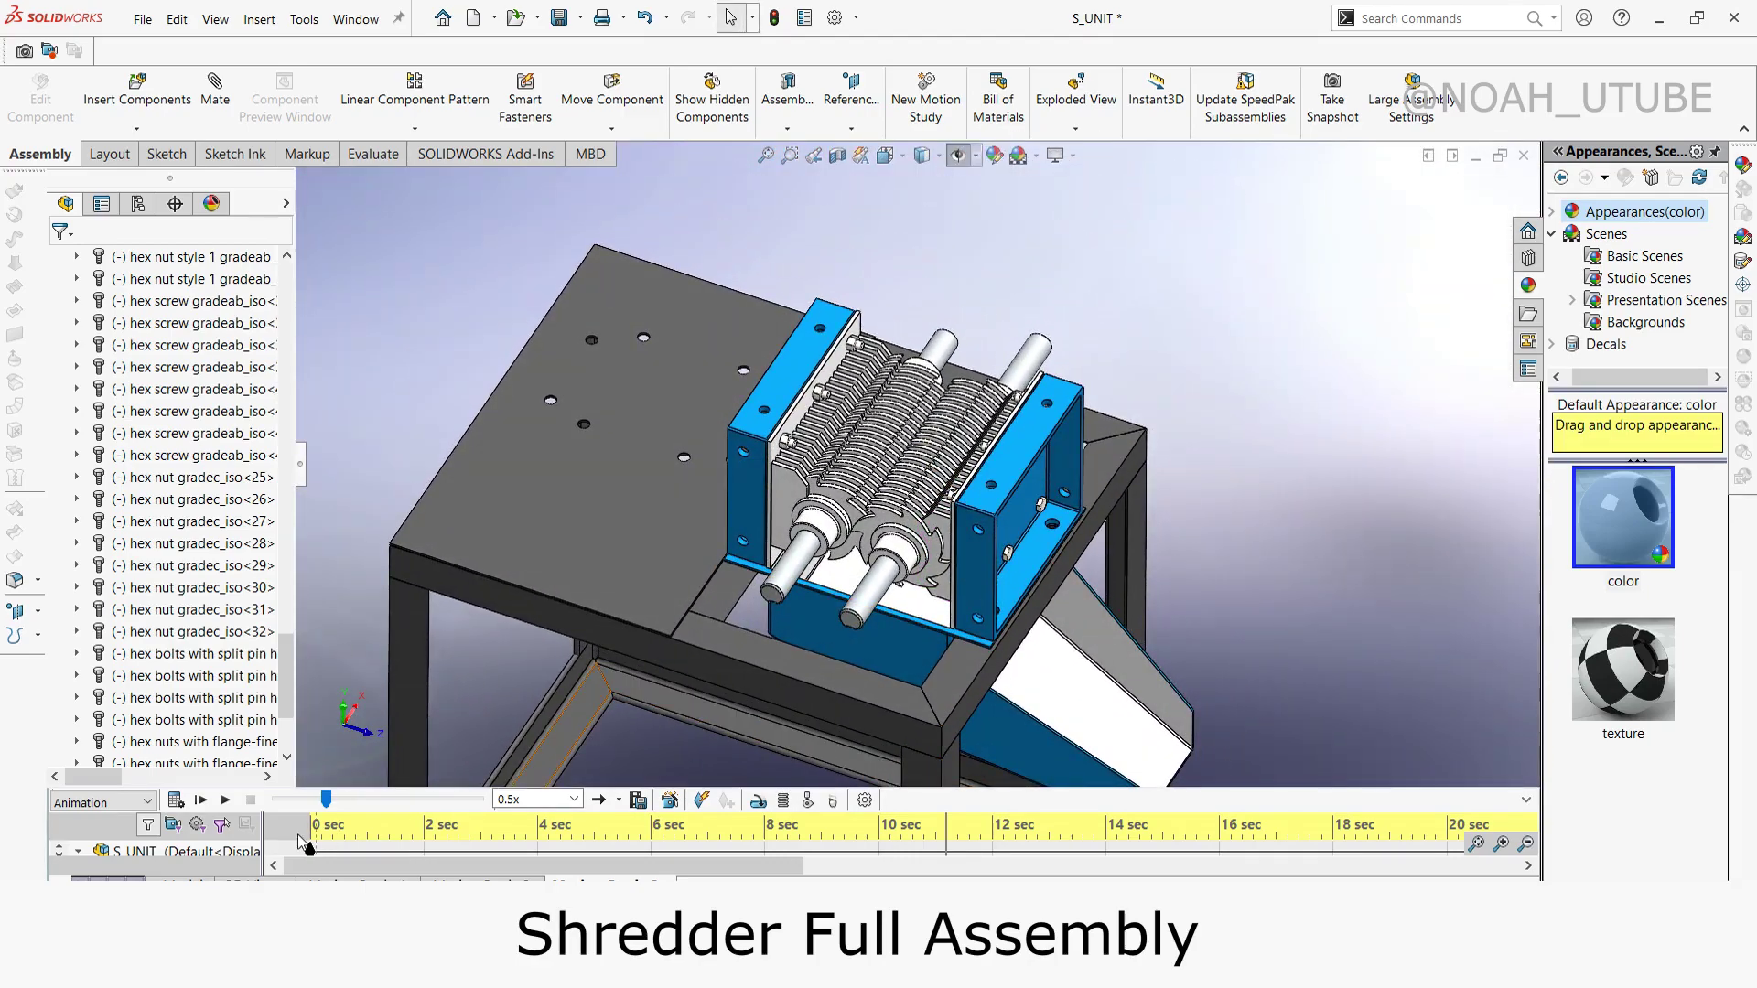
Step: Play the housing animation until the drive gears and slotted blue gear guard are fitted
{"action": "left_click", "coordinate": [233, 808]}
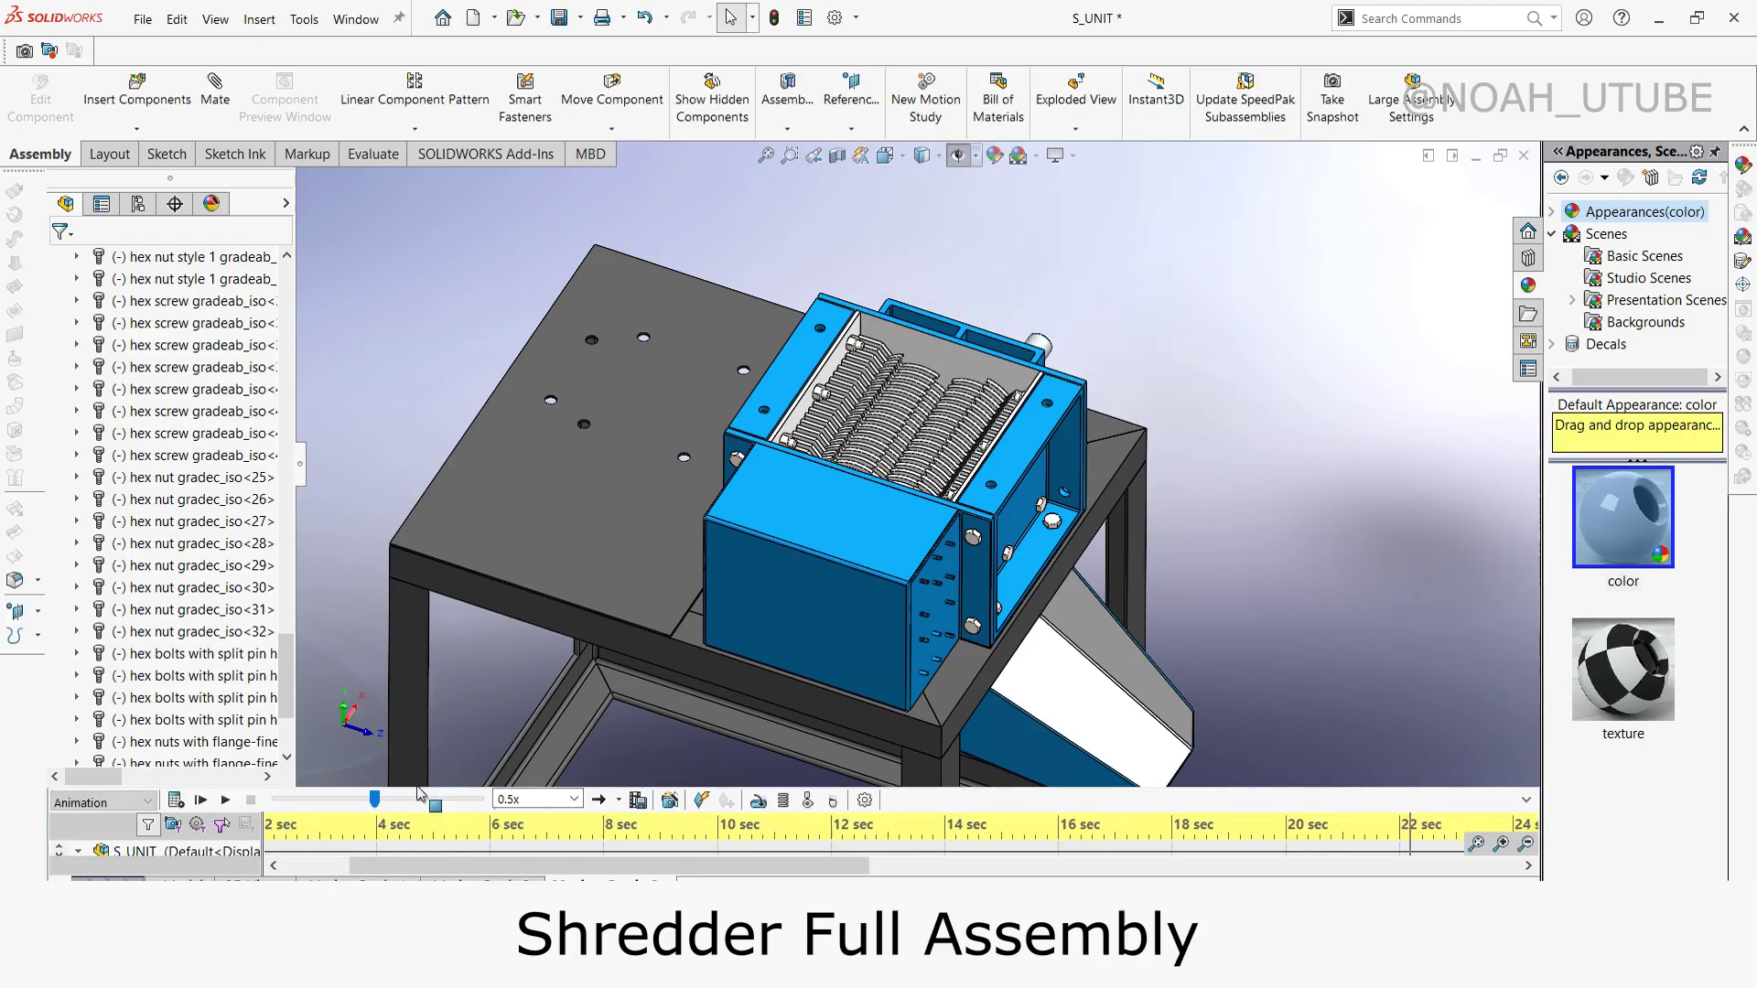
{"action": "mouse_move", "coordinate": [972, 509]}
{"action": "middle_mouse_down"}
{"action": "mouse_move", "coordinate": [923, 582]}
{"action": "mouse_move", "coordinate": [730, 17]}
{"action": "middle_mouse_up"}
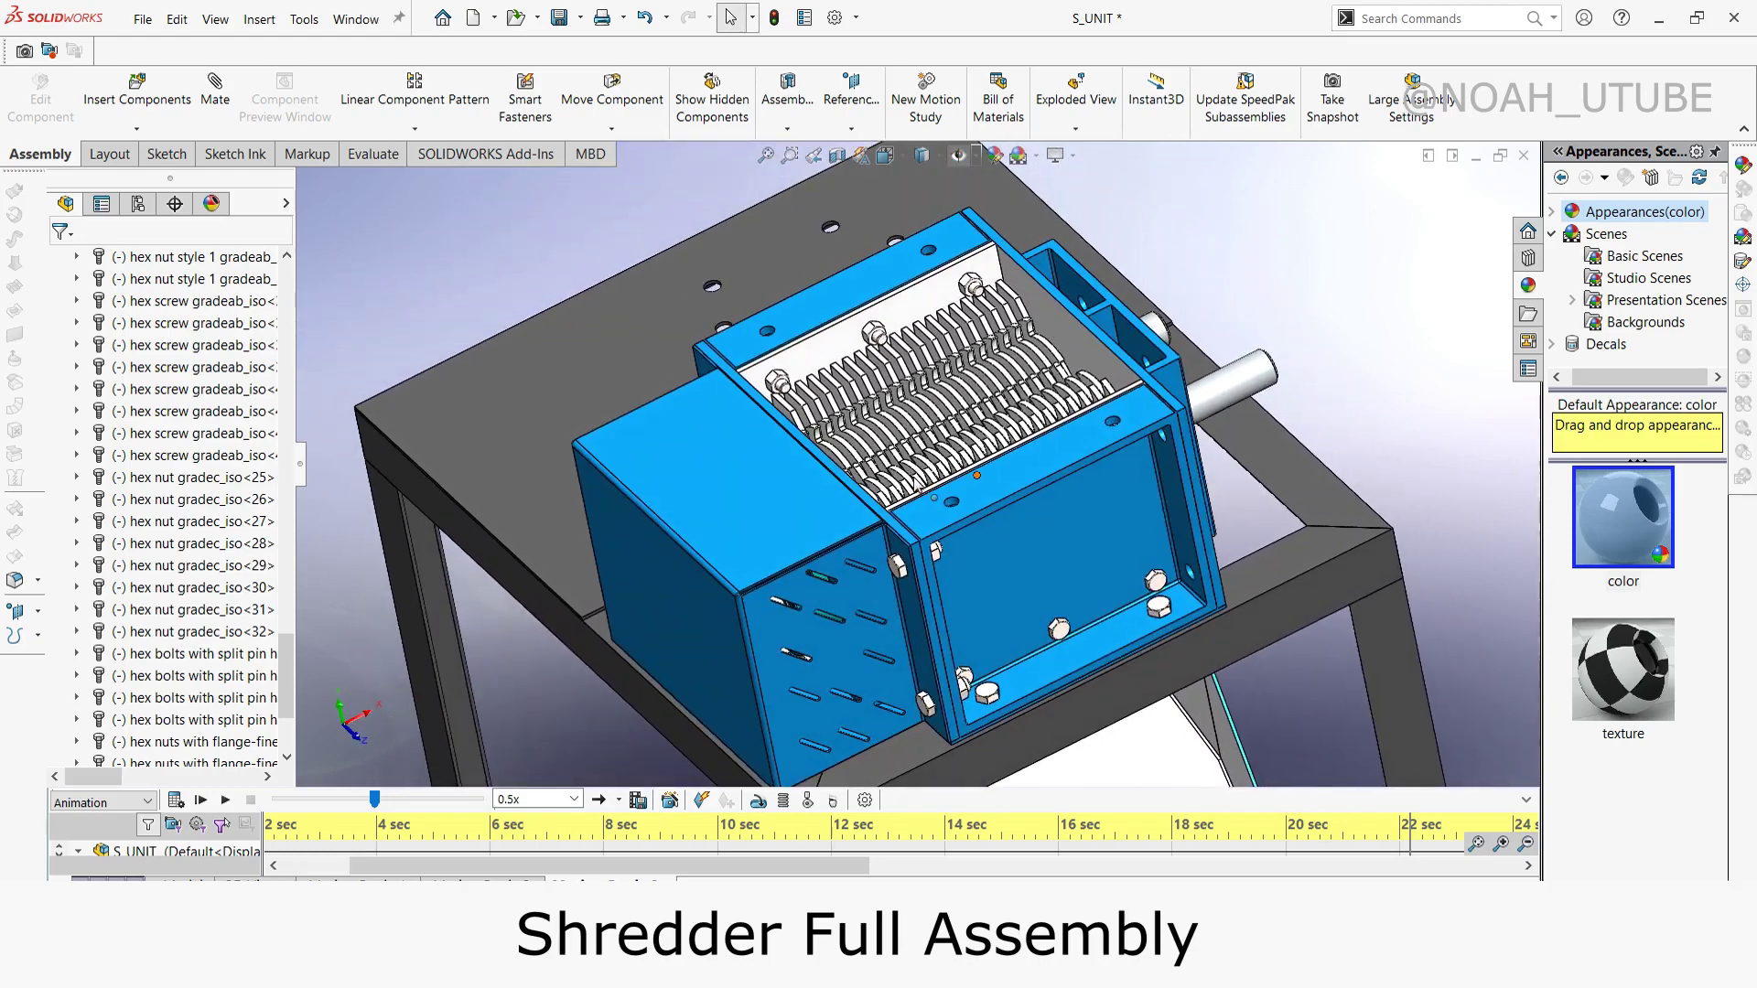
{"action": "left_click", "coordinate": [223, 802]}
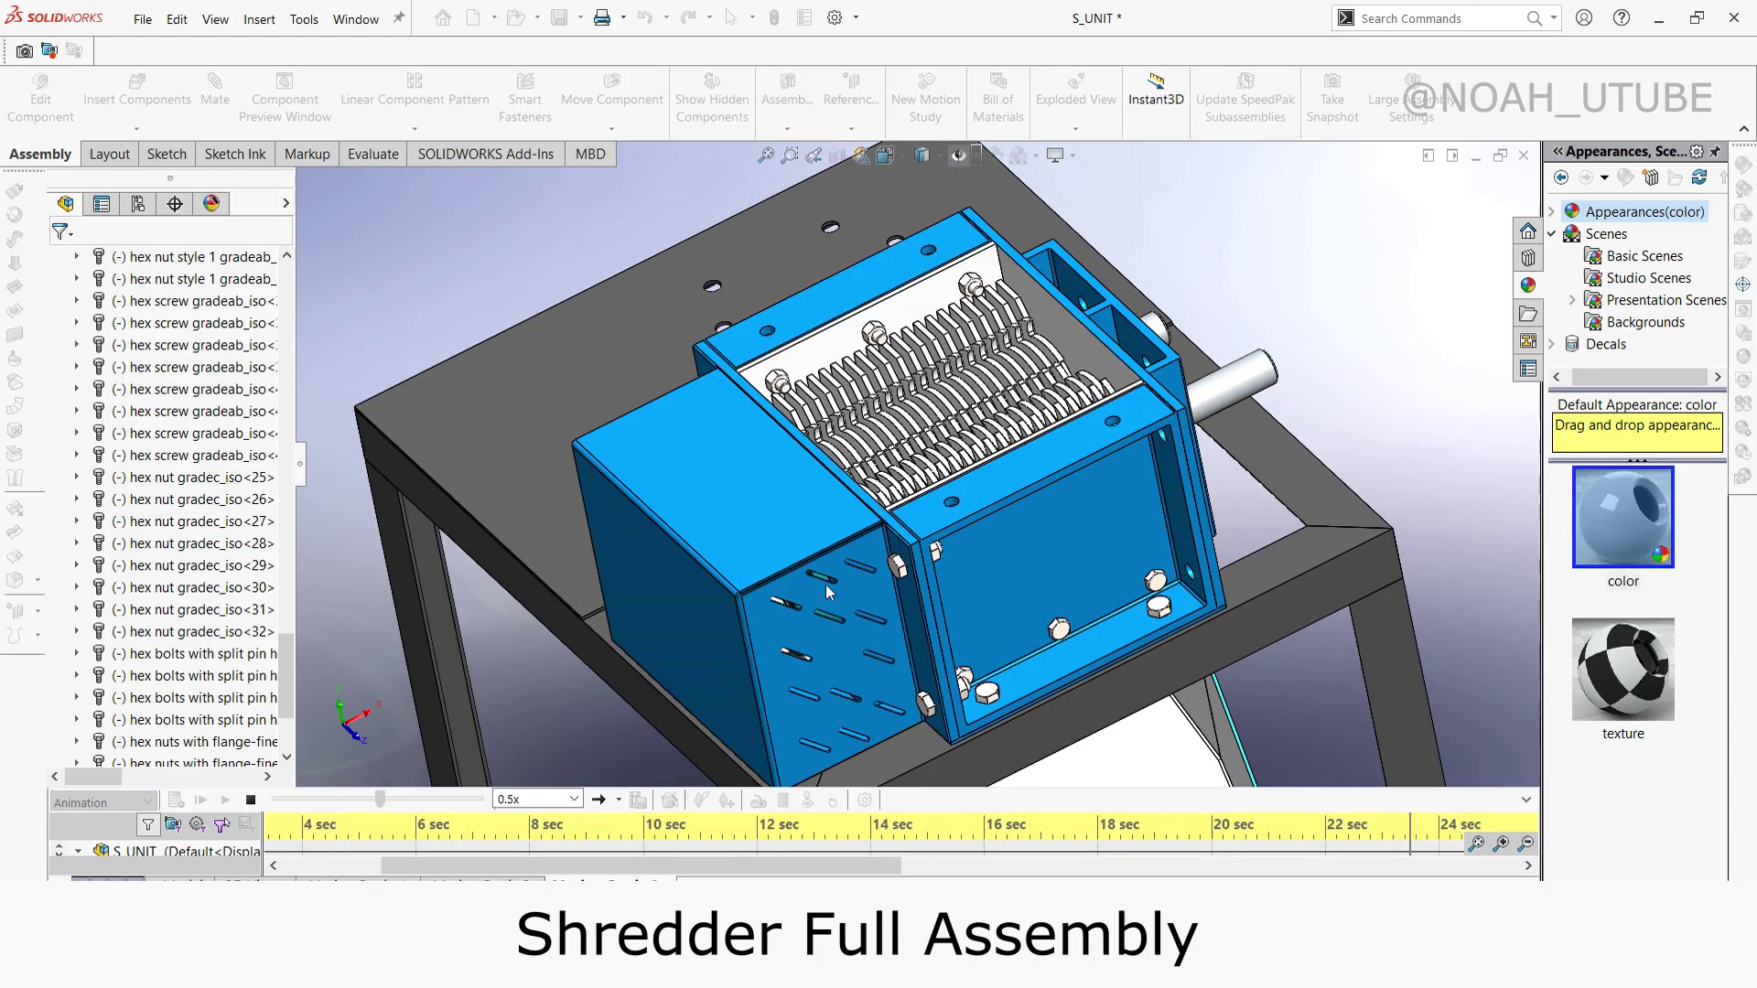
Step: Orbit around the shredder and hopper, then resume to mount the green flanged bearings
{"action": "middle_click_drag", "start_coordinate": [826, 593], "coordinate": [1024, 519]}
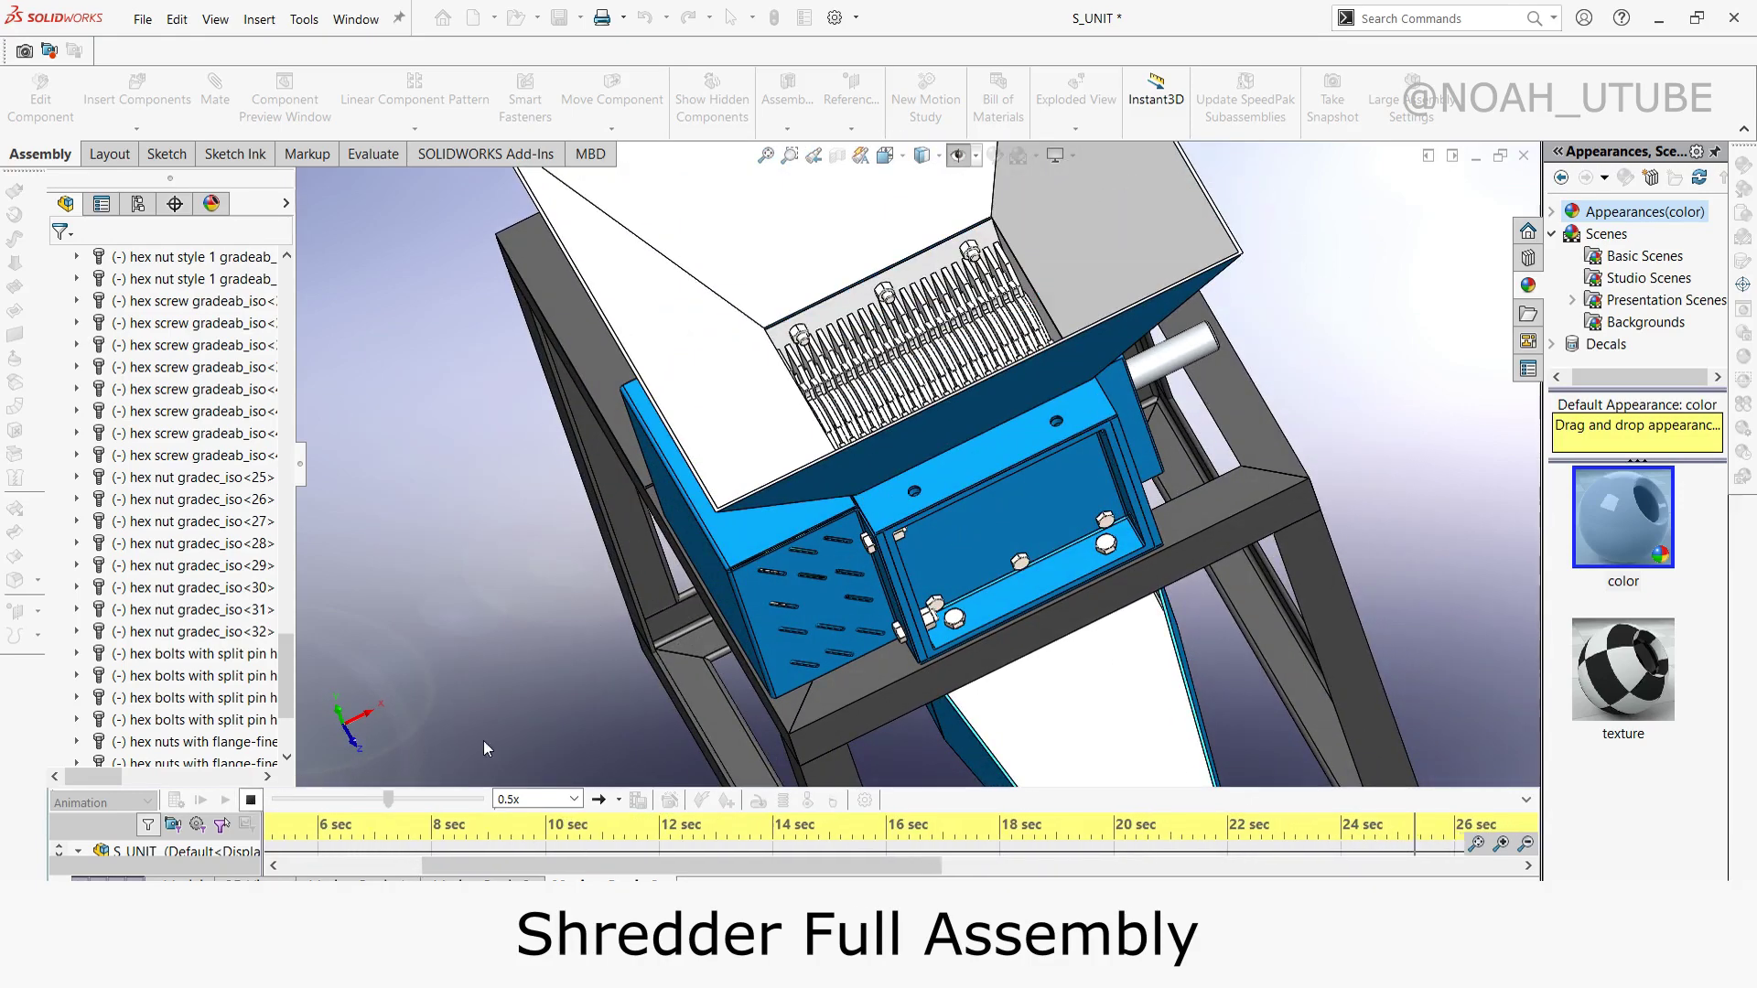
{"action": "mouse_move", "coordinate": [982, 473]}
{"action": "middle_mouse_down"}
{"action": "mouse_move", "coordinate": [997, 441]}
{"action": "mouse_move", "coordinate": [862, 599]}
{"action": "middle_mouse_up"}
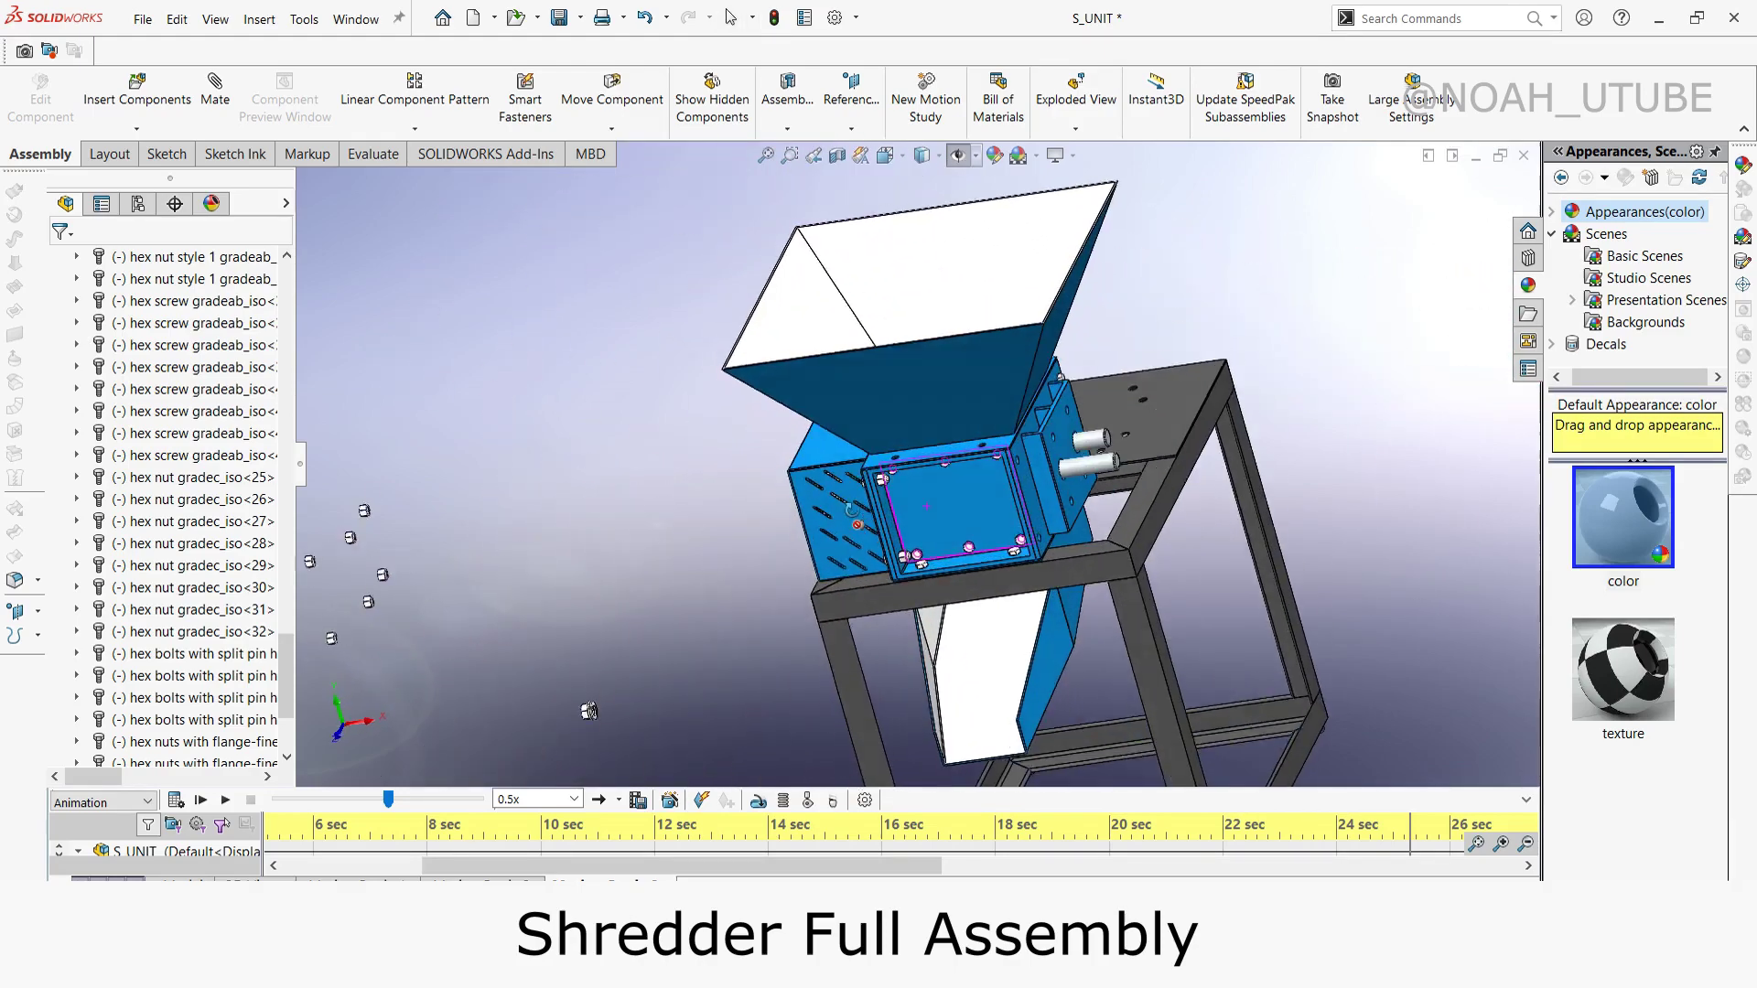
{"action": "middle_click_drag", "start_coordinate": [862, 600], "coordinate": [716, 607]}
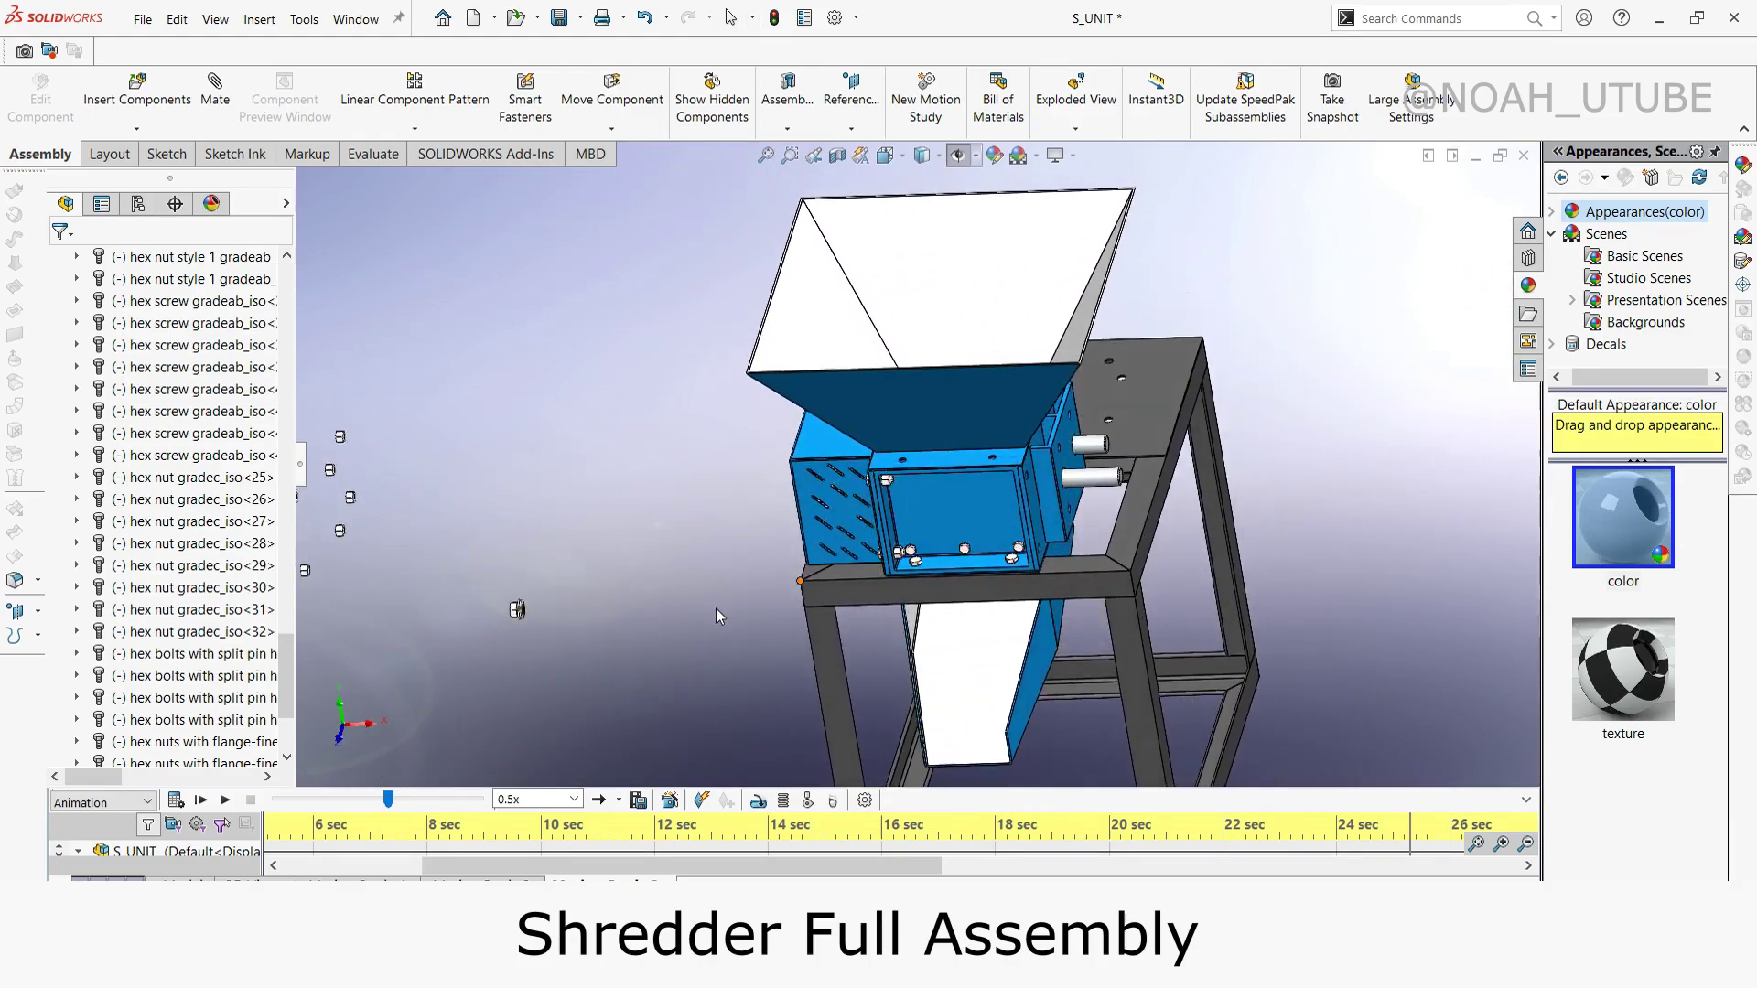
{"action": "left_click", "coordinate": [225, 802]}
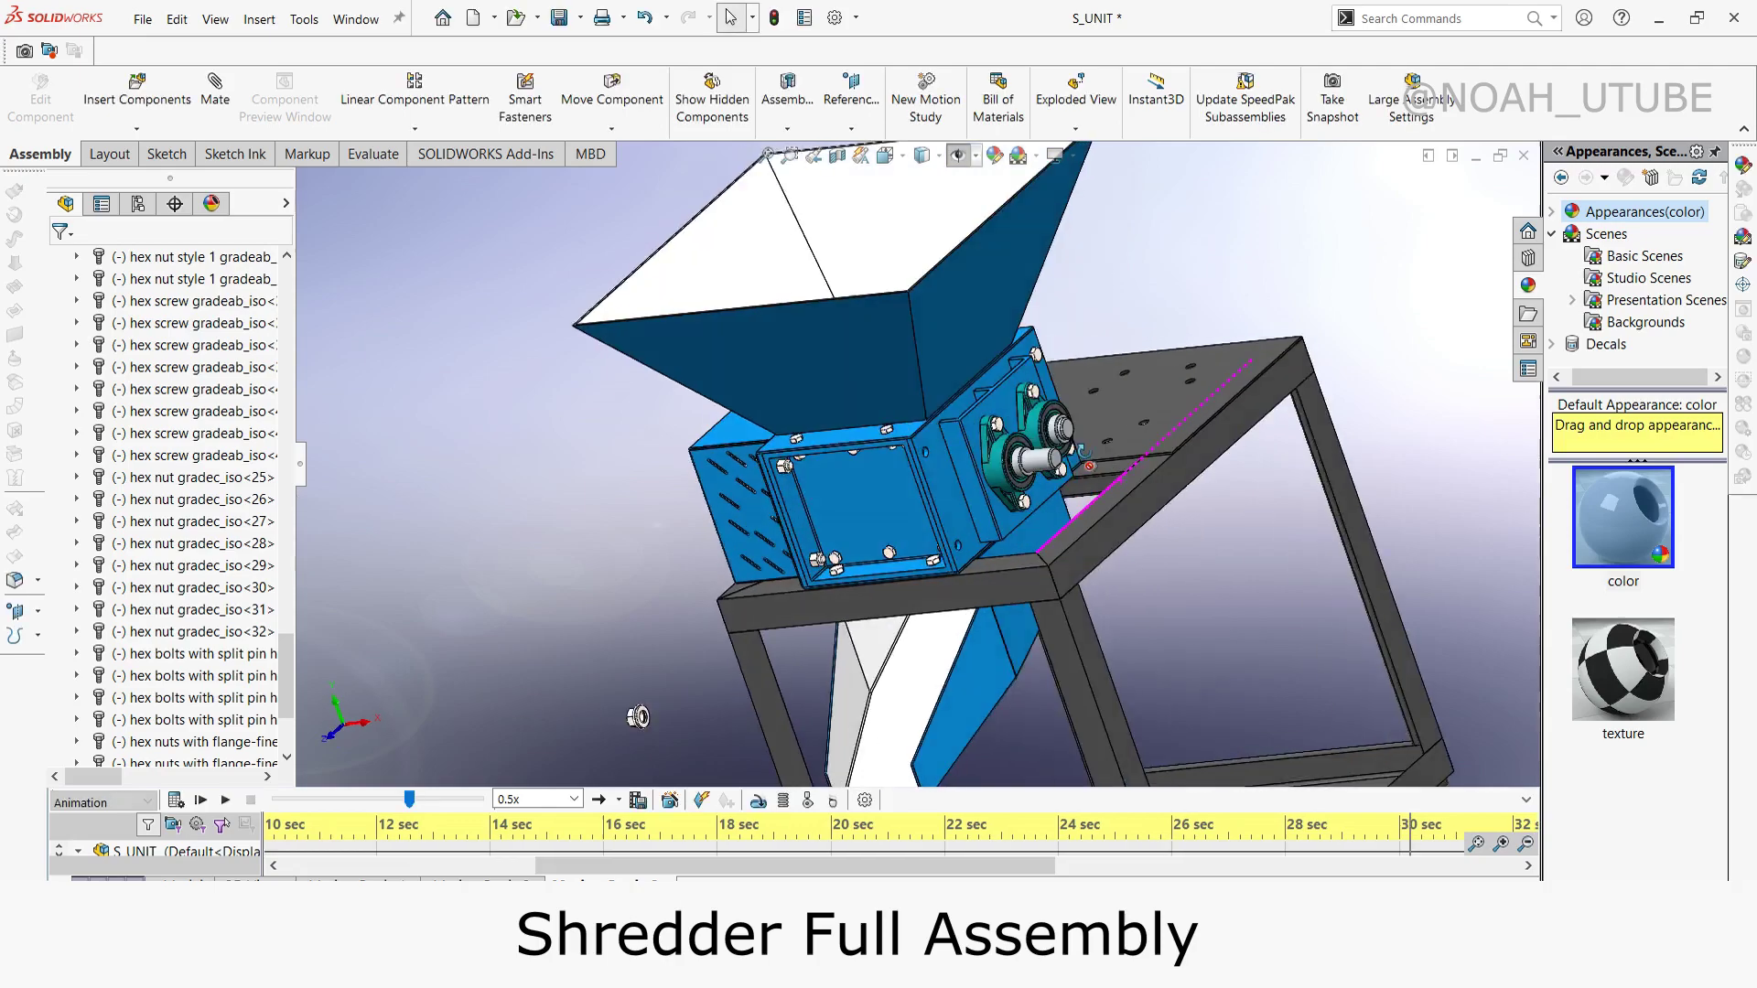
Step: Animate the chain drive, side cover, crank arm and orange-gripped handle onto the shredder
{"action": "mouse_move", "coordinate": [1050, 559]}
{"action": "middle_mouse_down"}
{"action": "mouse_move", "coordinate": [1121, 576]}
{"action": "mouse_move", "coordinate": [1107, 546]}
{"action": "middle_mouse_up"}
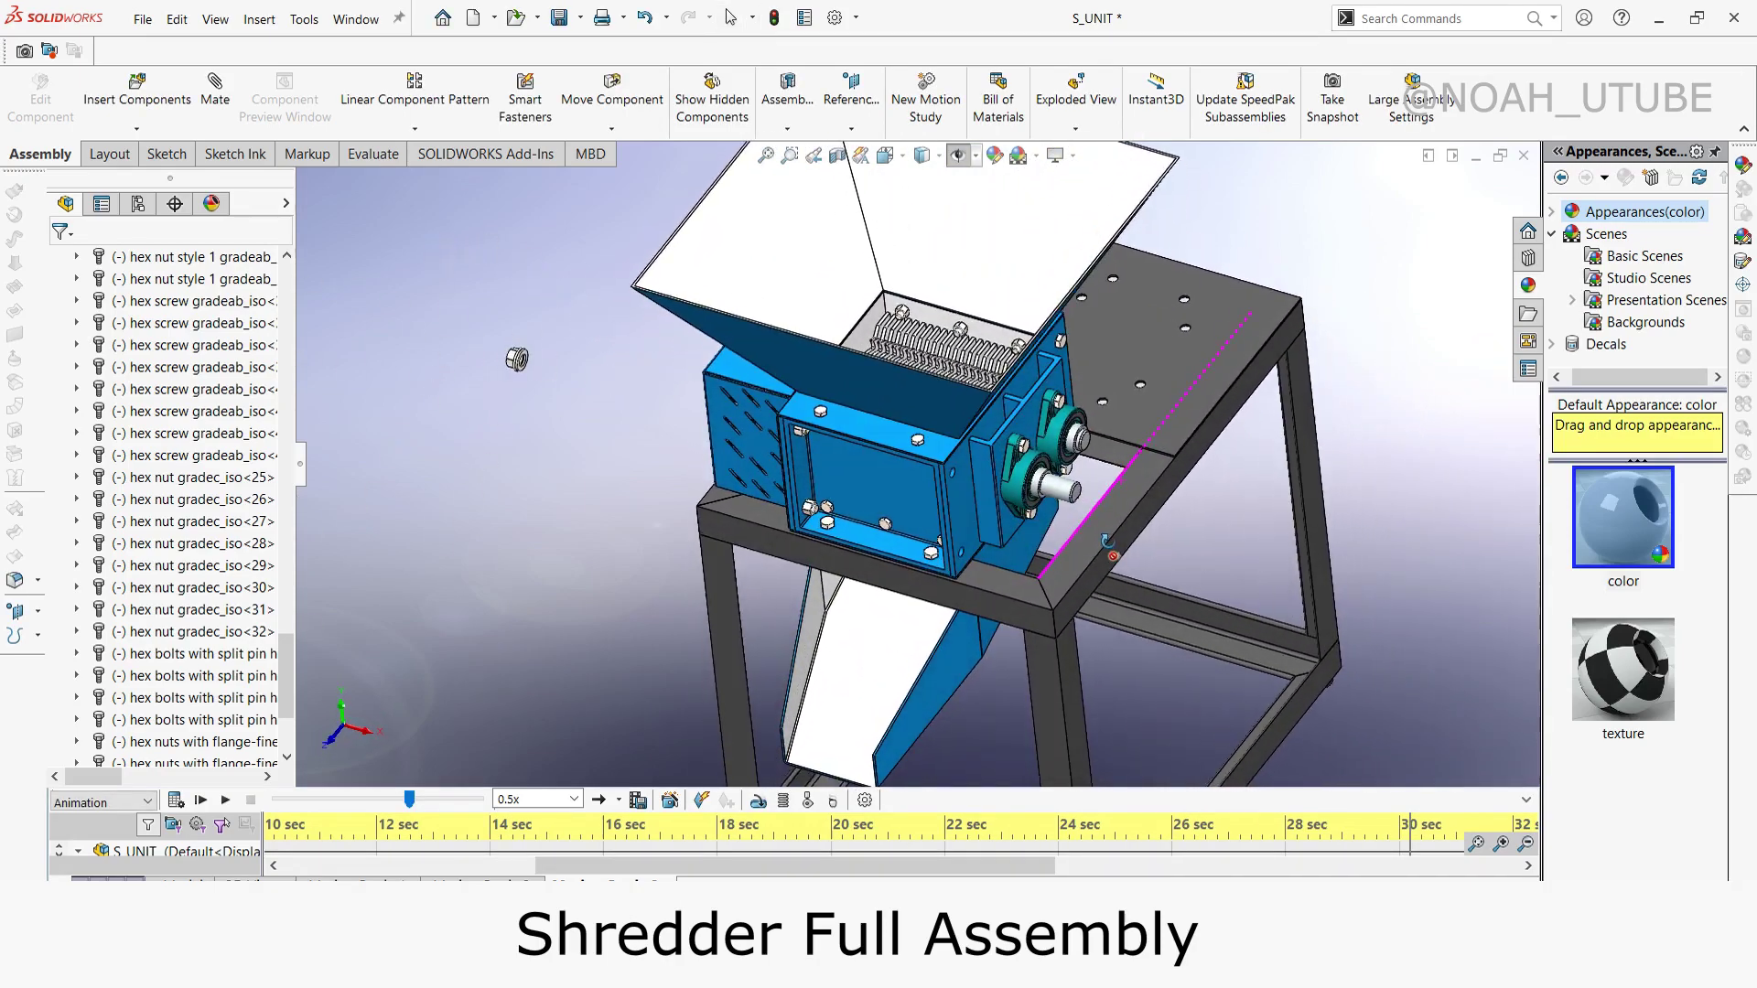
{"action": "left_click", "coordinate": [228, 801]}
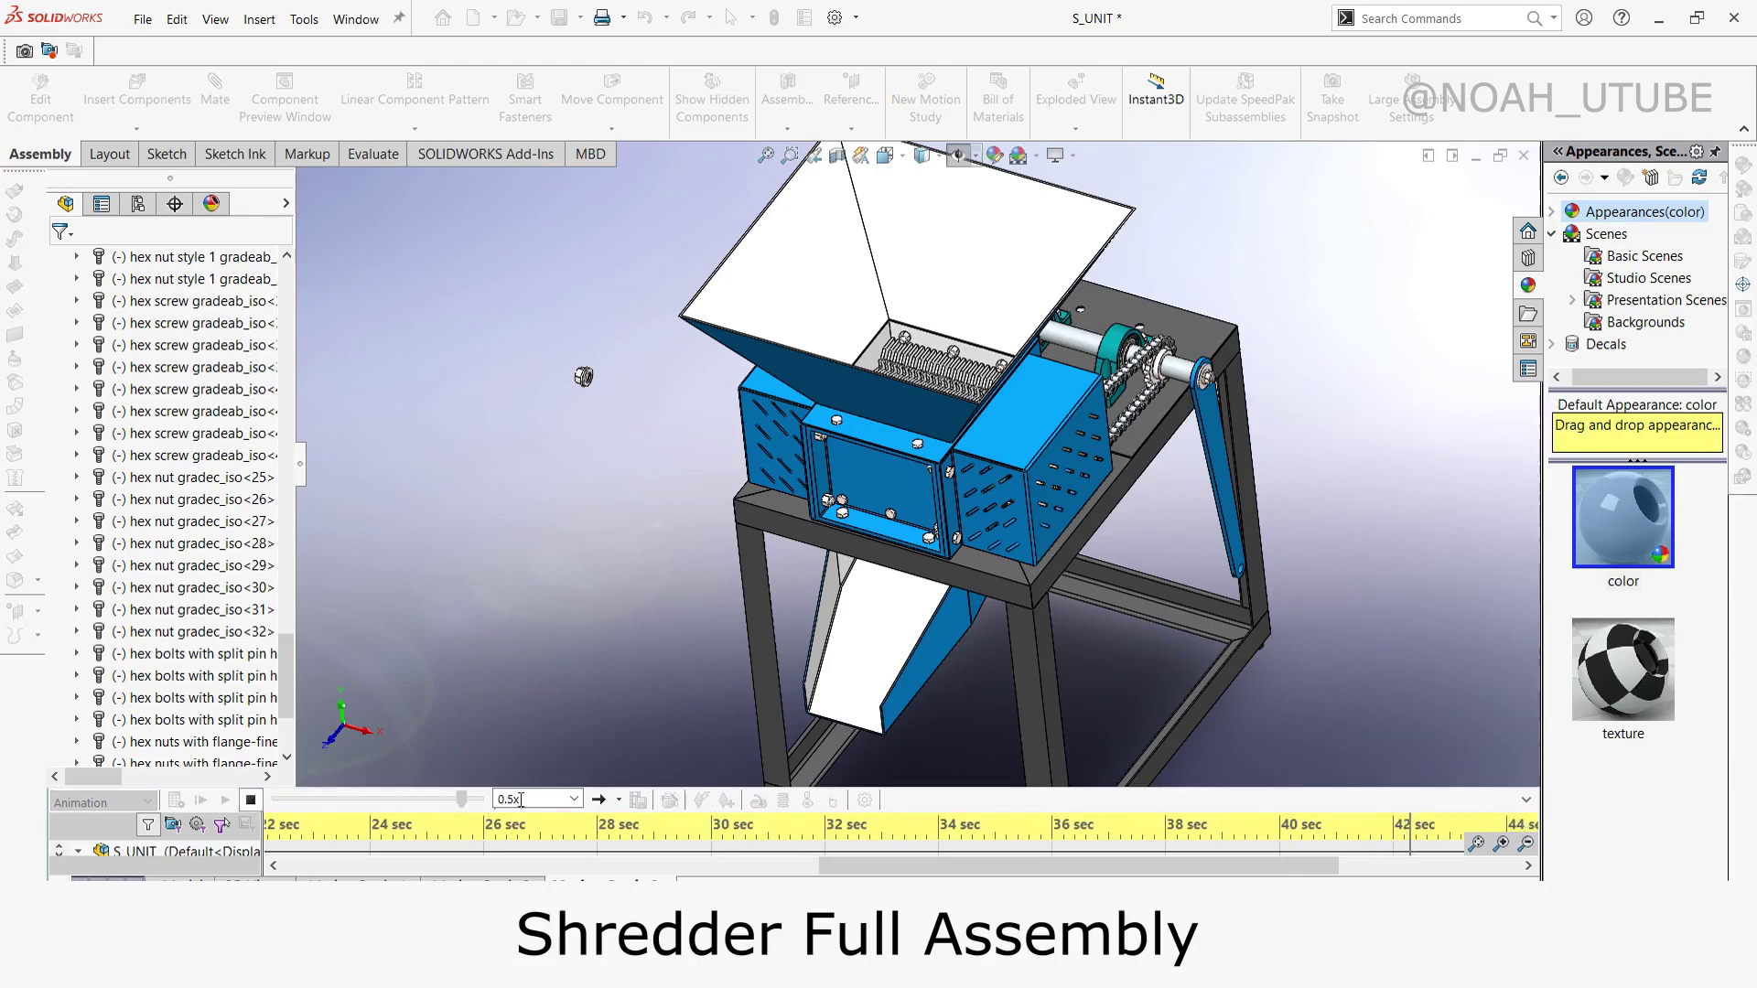
{"action": "mouse_move", "coordinate": [823, 549]}
{"action": "middle_mouse_down"}
{"action": "mouse_move", "coordinate": [1106, 519]}
{"action": "mouse_move", "coordinate": [582, 353]}
{"action": "mouse_move", "coordinate": [1129, 412]}
{"action": "middle_mouse_up"}
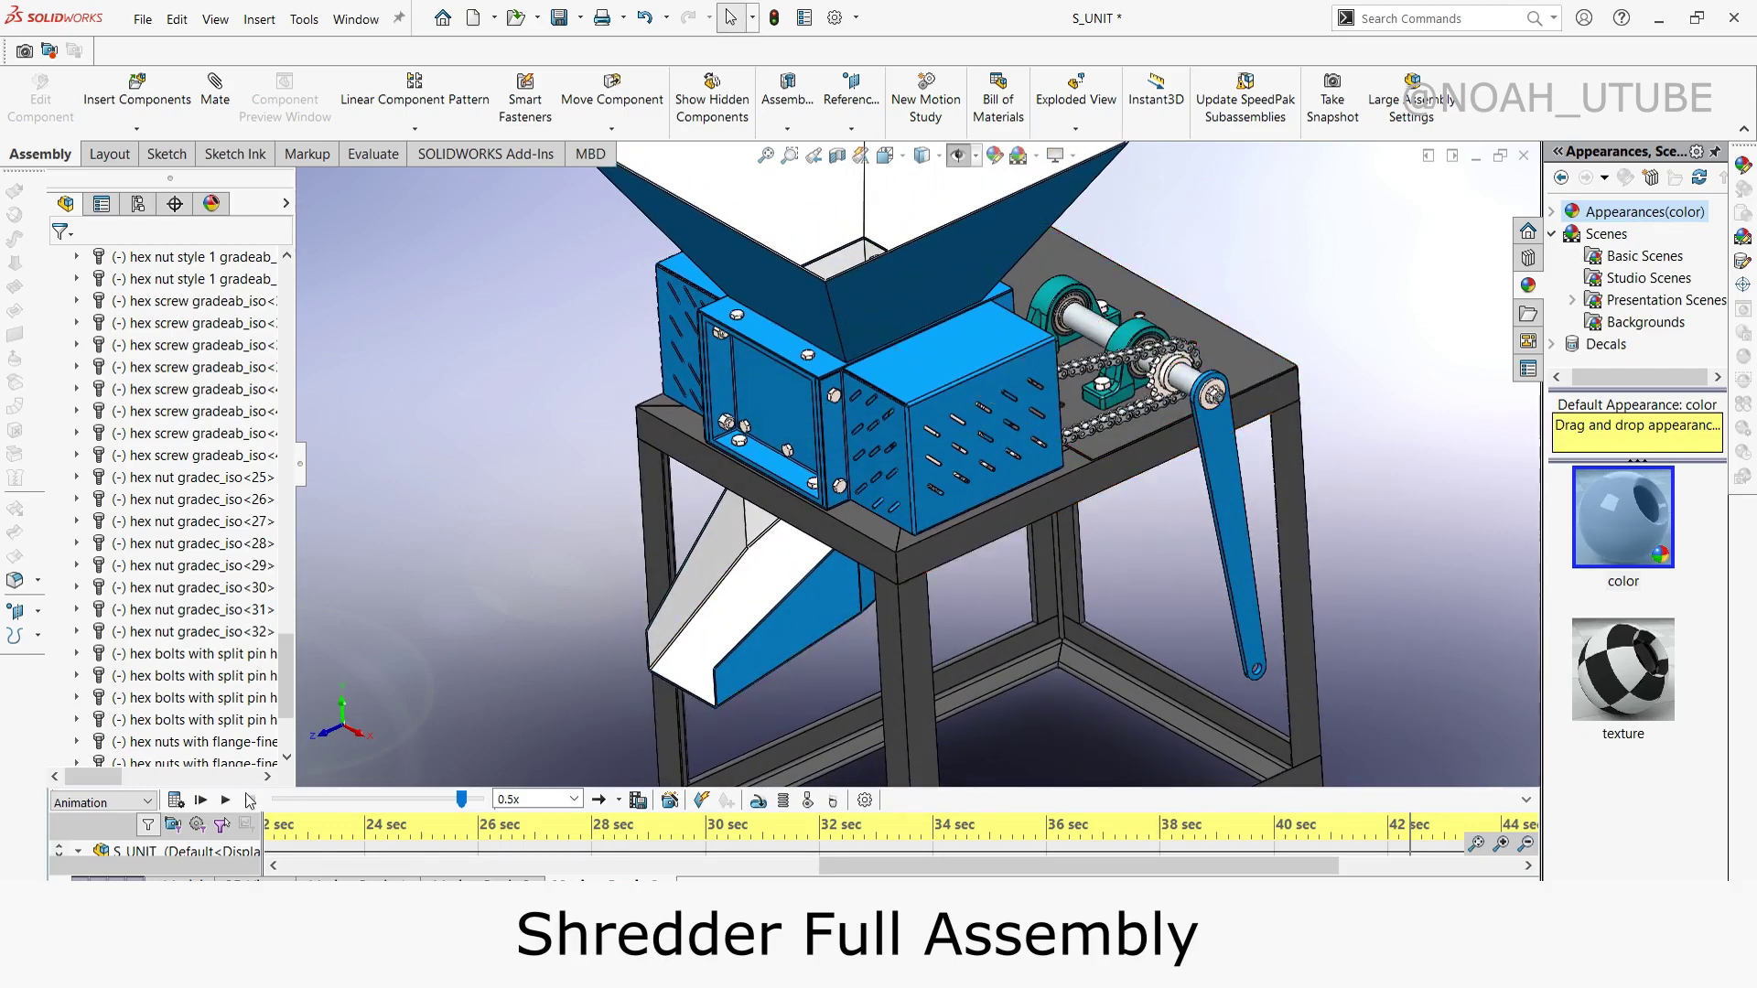
{"action": "left_click", "coordinate": [225, 801]}
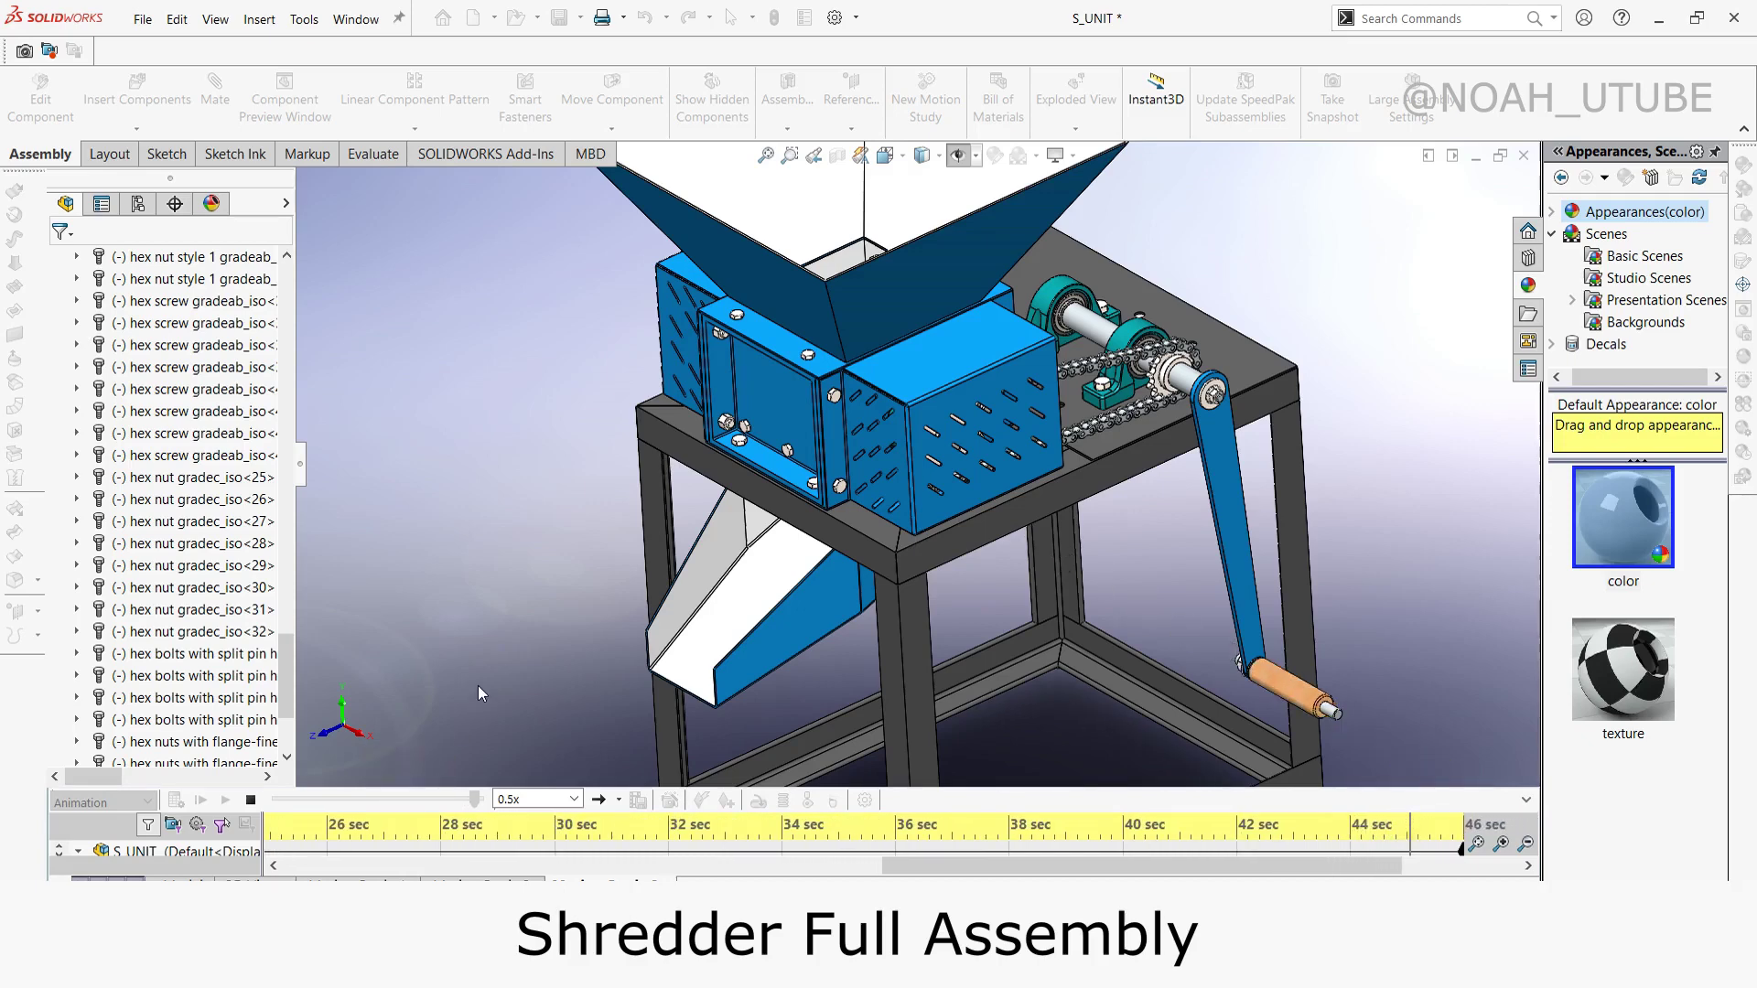
{"action": "scroll", "coordinate": [595, 666], "scroll_direction": "up", "scroll_amount": 2}
{"action": "scroll", "coordinate": [595, 667], "scroll_direction": "up", "scroll_amount": 2}
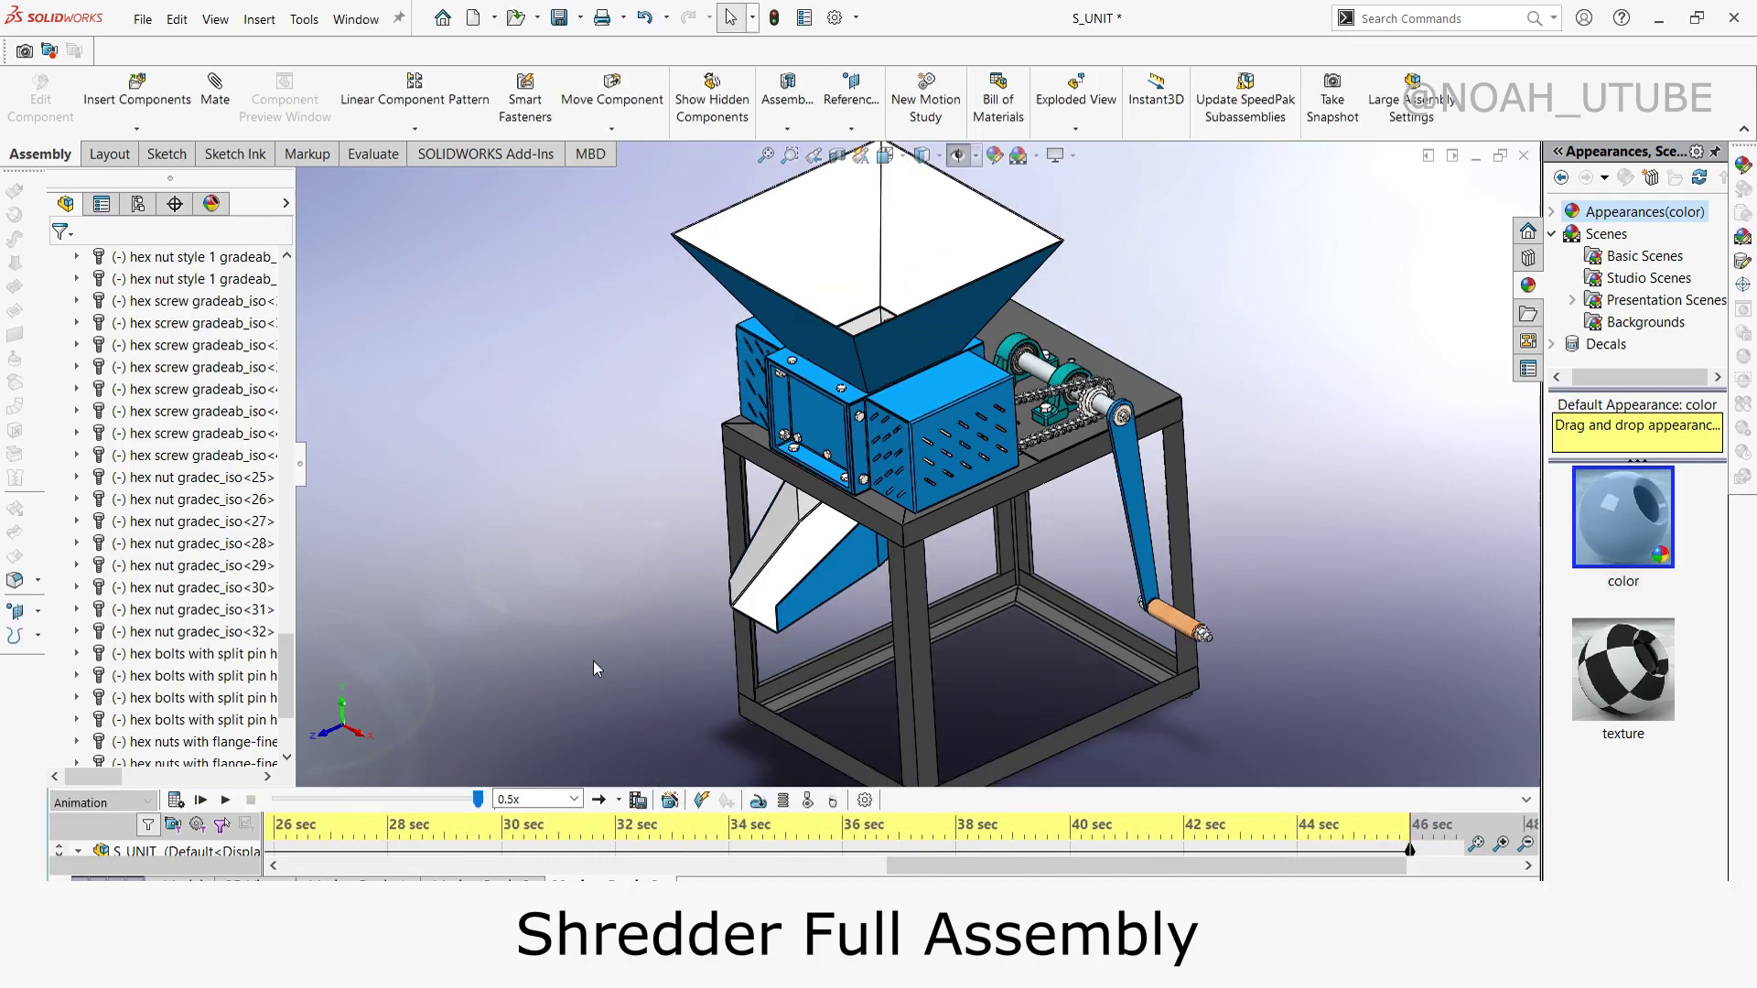
{"action": "scroll", "coordinate": [594, 662], "scroll_direction": "up", "scroll_amount": 1}
{"action": "scroll", "coordinate": [1123, 650], "scroll_direction": "up", "scroll_amount": 1}
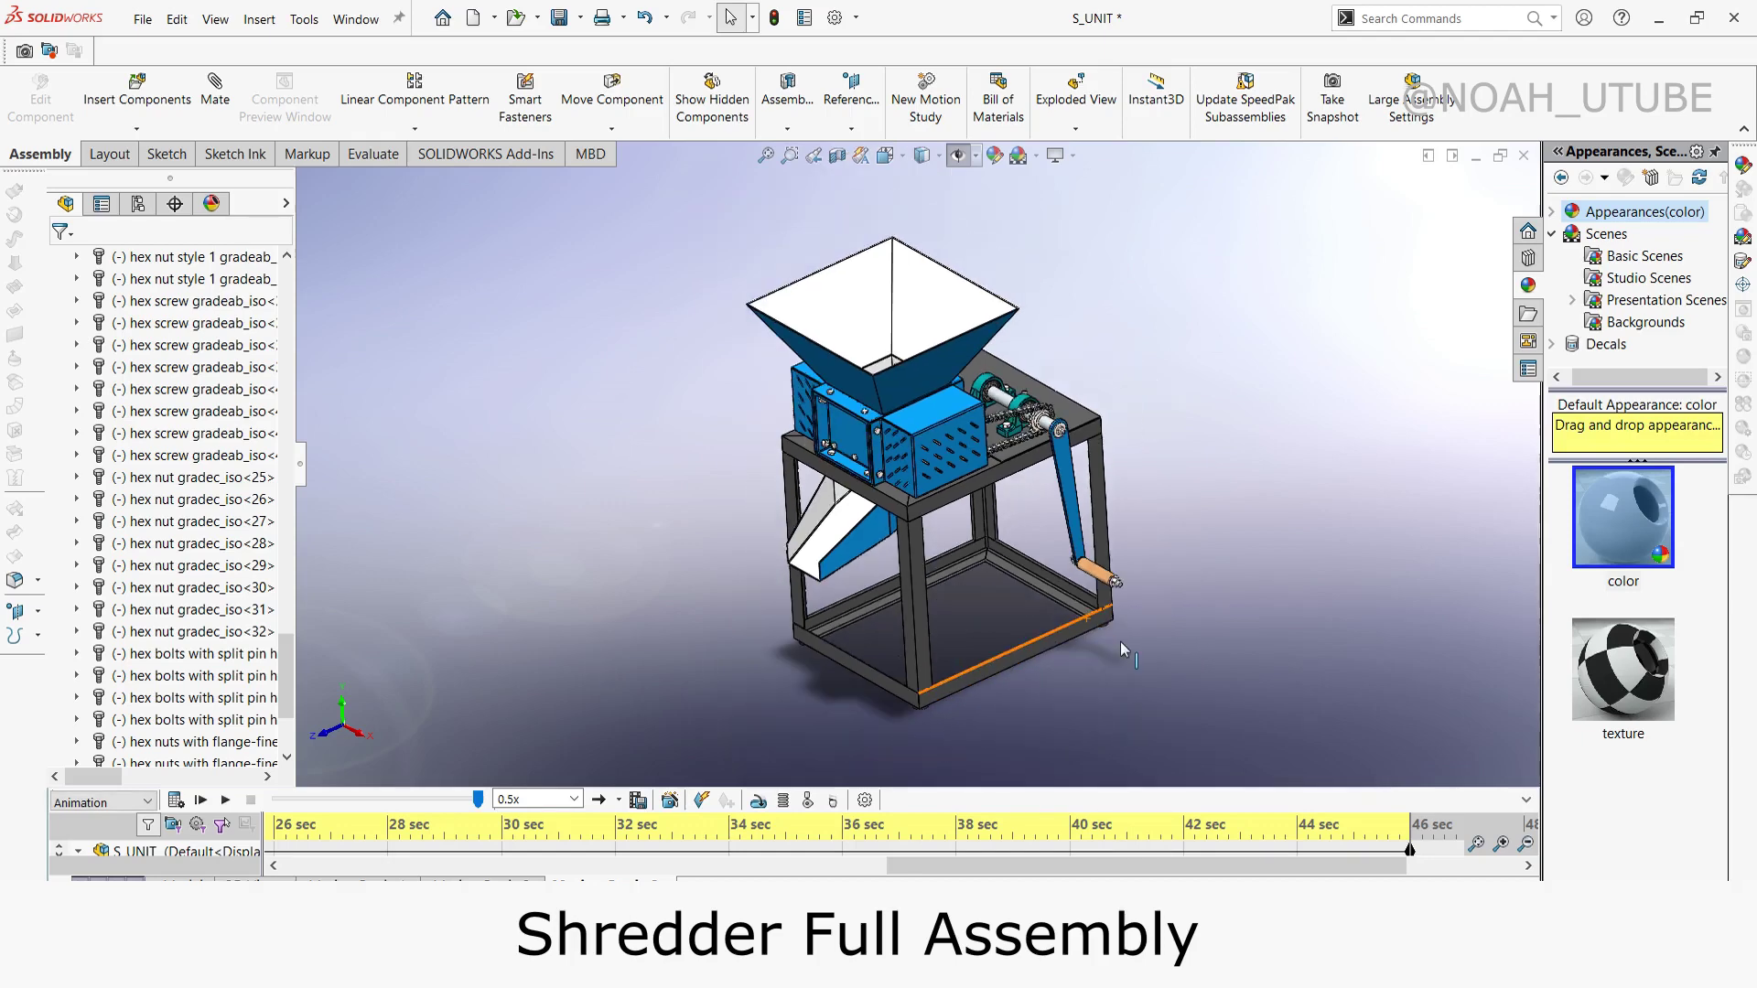
{"action": "mouse_move", "coordinate": [1151, 600]}
{"action": "middle_mouse_down"}
{"action": "mouse_move", "coordinate": [1043, 601]}
{"action": "mouse_move", "coordinate": [970, 448]}
{"action": "middle_mouse_up"}
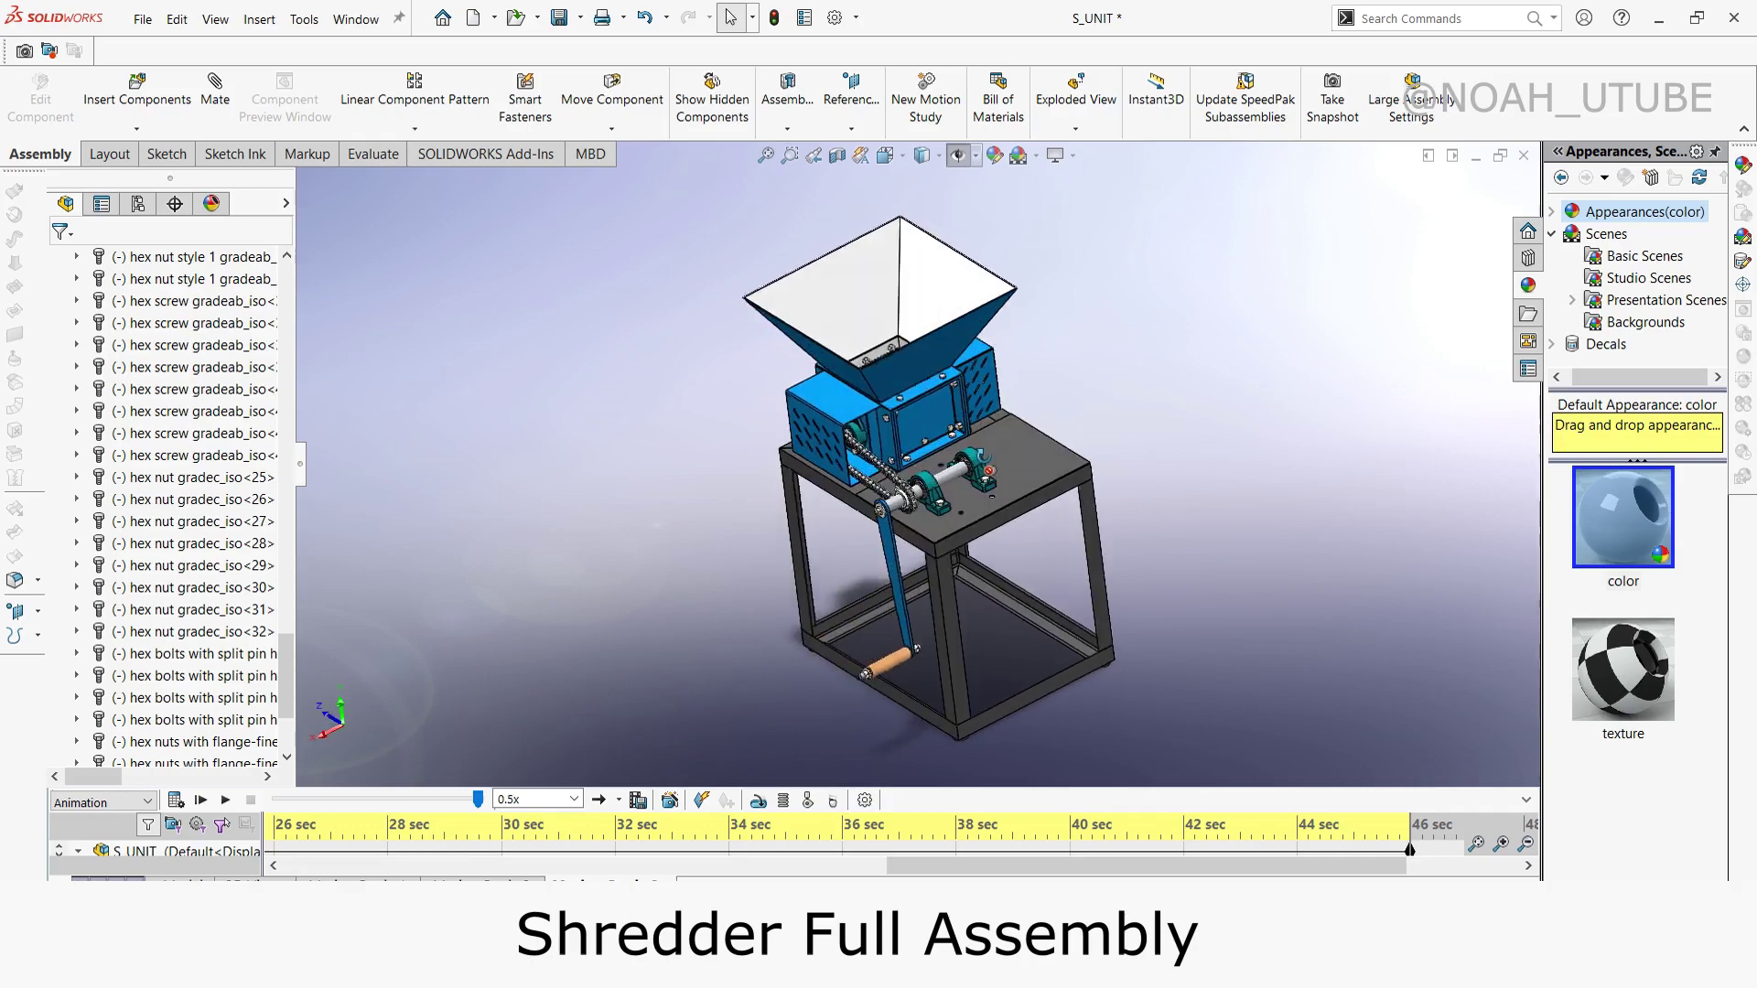
{"action": "scroll", "coordinate": [970, 448], "scroll_direction": "down", "scroll_amount": 3}
{"action": "scroll", "coordinate": [970, 449], "scroll_direction": "down", "scroll_amount": 1}
{"action": "mouse_move", "coordinate": [970, 448]}
{"action": "middle_mouse_down"}
{"action": "mouse_move", "coordinate": [1005, 529]}
{"action": "mouse_move", "coordinate": [806, 476]}
{"action": "middle_mouse_up"}
{"action": "scroll", "coordinate": [805, 476], "scroll_direction": "down", "scroll_amount": 4}
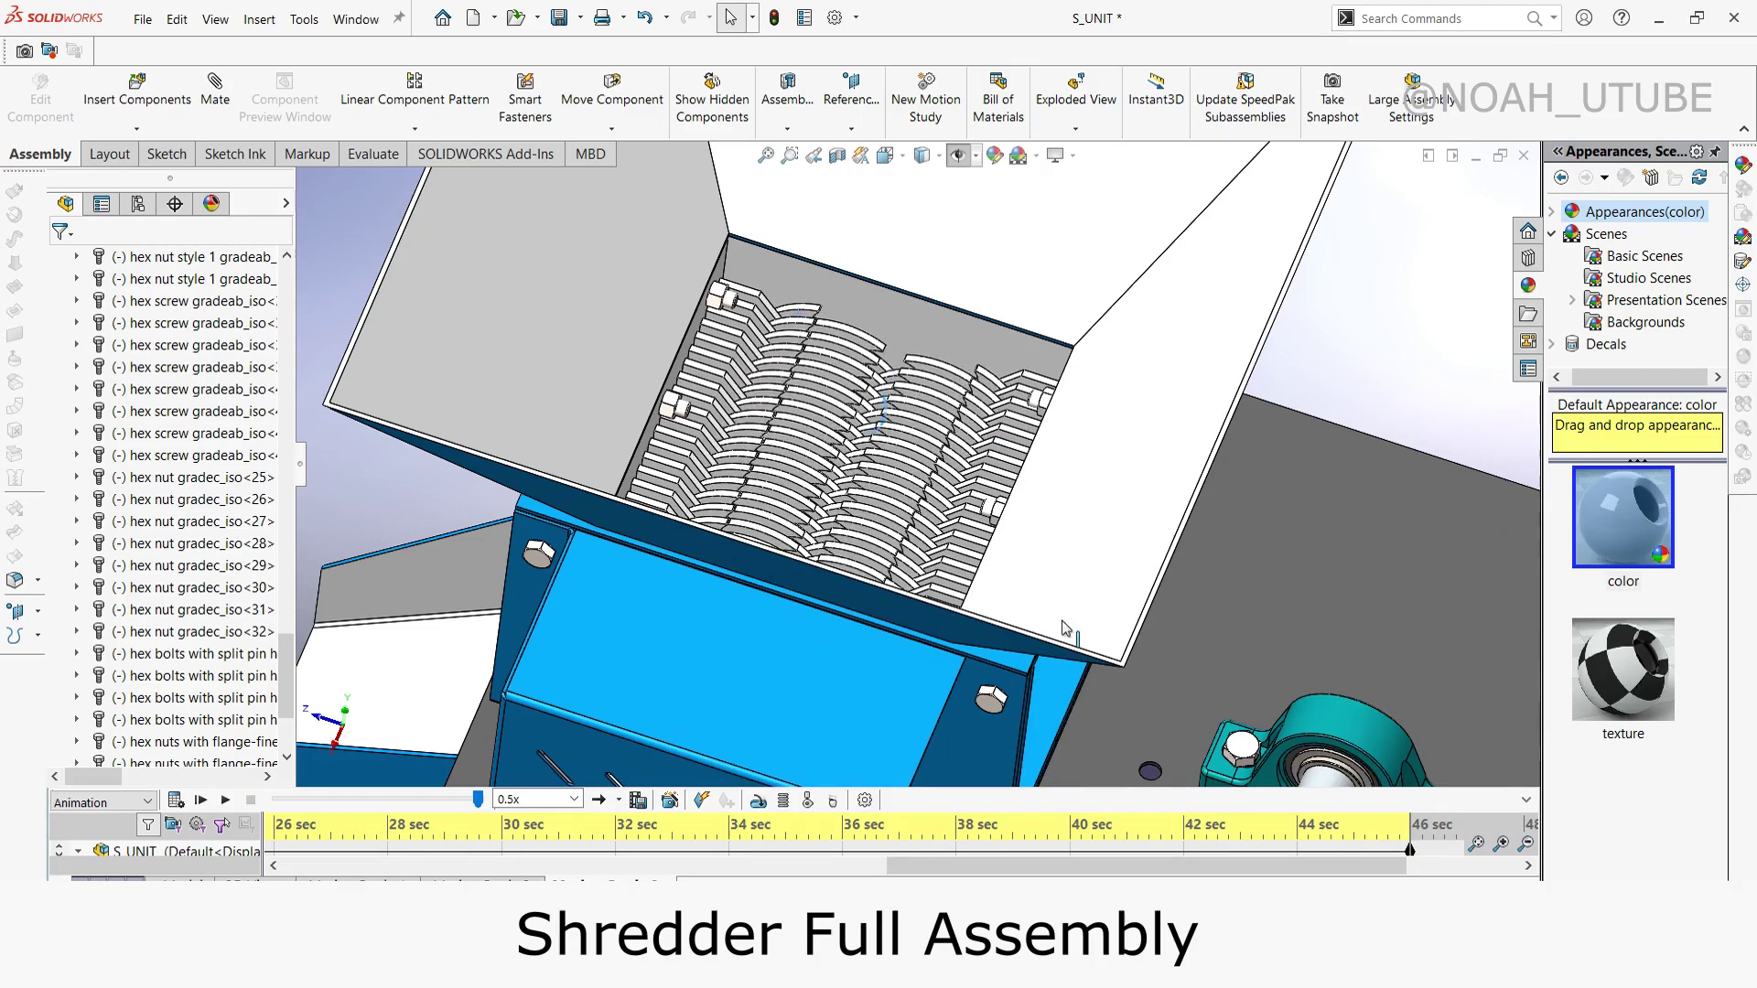
{"action": "scroll", "coordinate": [1307, 375], "scroll_direction": "up", "scroll_amount": 5}
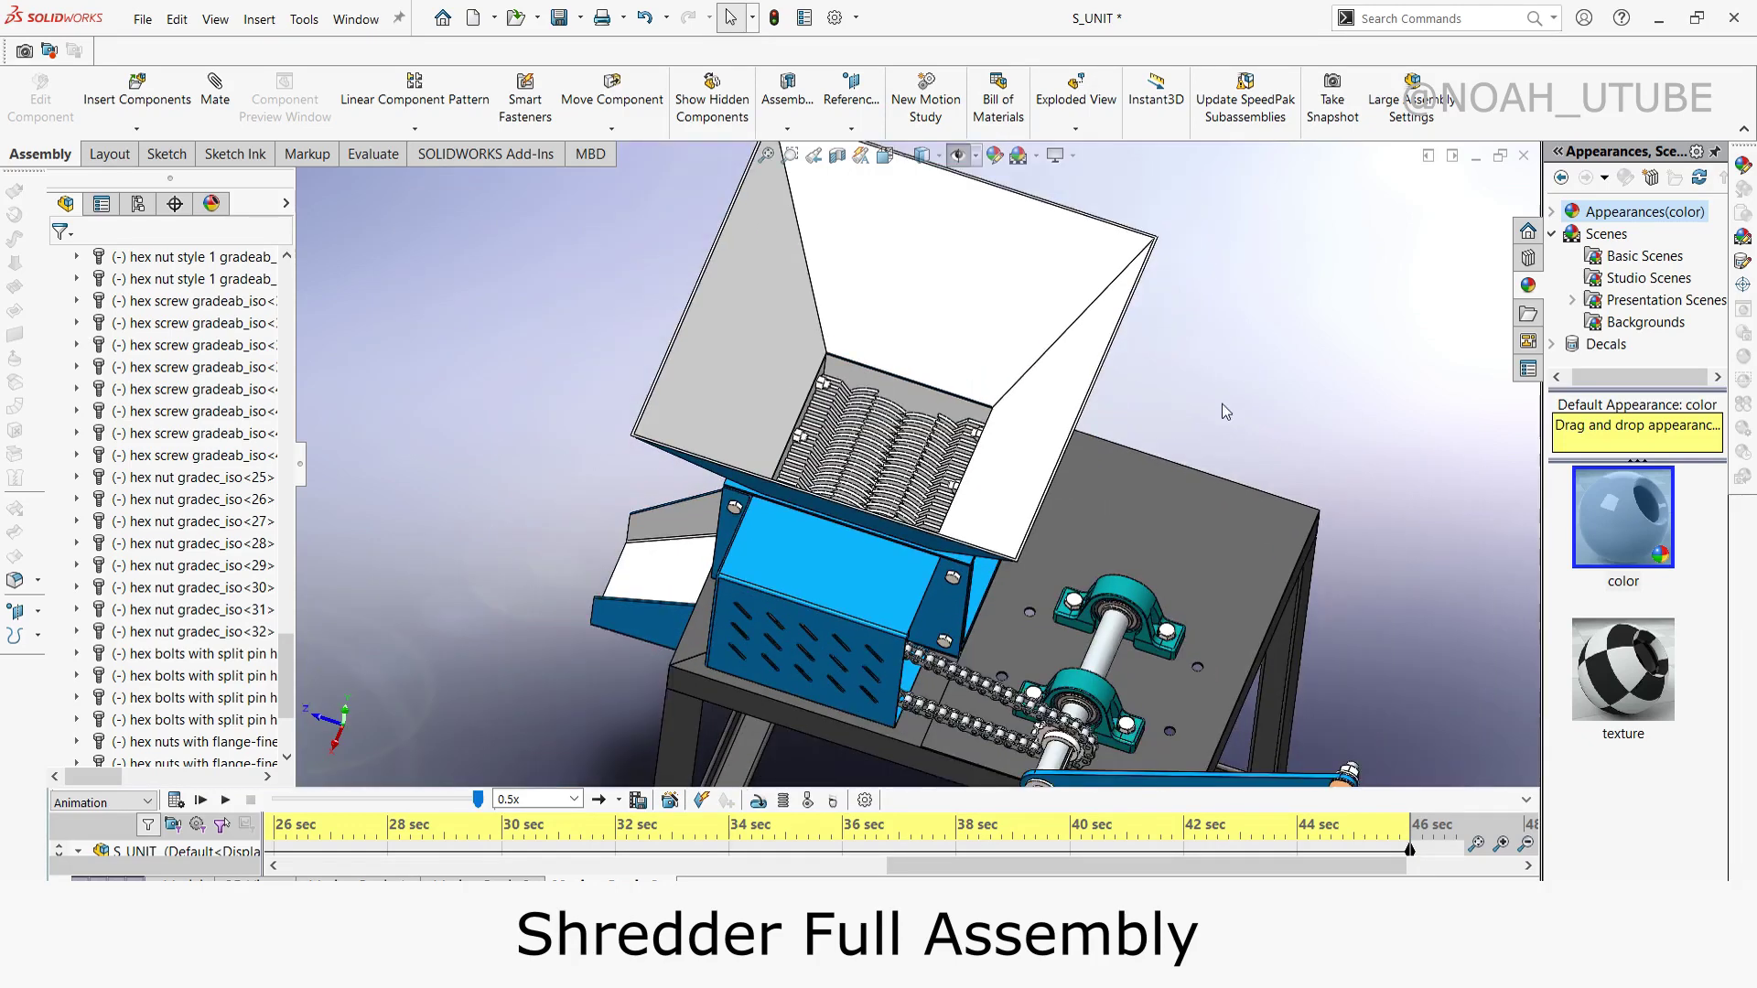
{"action": "mouse_move", "coordinate": [1307, 376]}
{"action": "middle_mouse_down"}
{"action": "mouse_move", "coordinate": [926, 528]}
{"action": "mouse_move", "coordinate": [1212, 391]}
{"action": "mouse_move", "coordinate": [1218, 453]}
{"action": "mouse_move", "coordinate": [1189, 394]}
{"action": "middle_mouse_up"}
{"action": "scroll", "coordinate": [927, 529], "scroll_direction": "up", "scroll_amount": 4}
{"action": "scroll", "coordinate": [1212, 391], "scroll_direction": "down", "scroll_amount": 4}
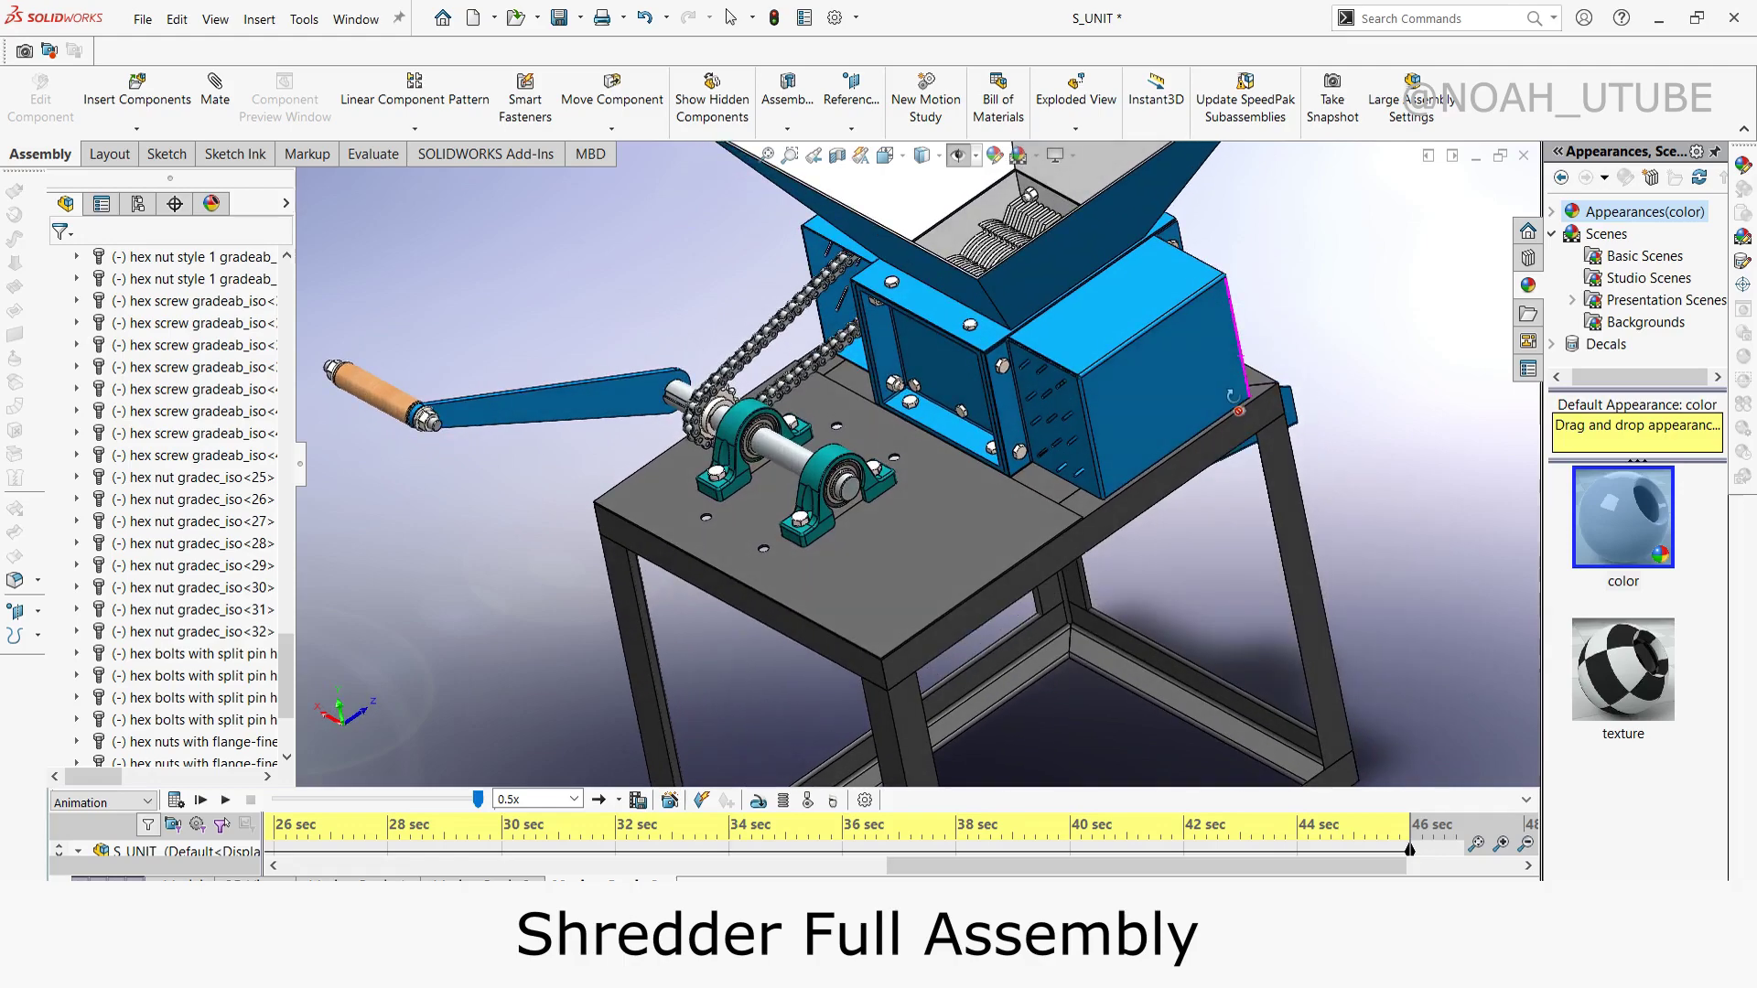
{"action": "left_click", "coordinate": [1190, 394]}
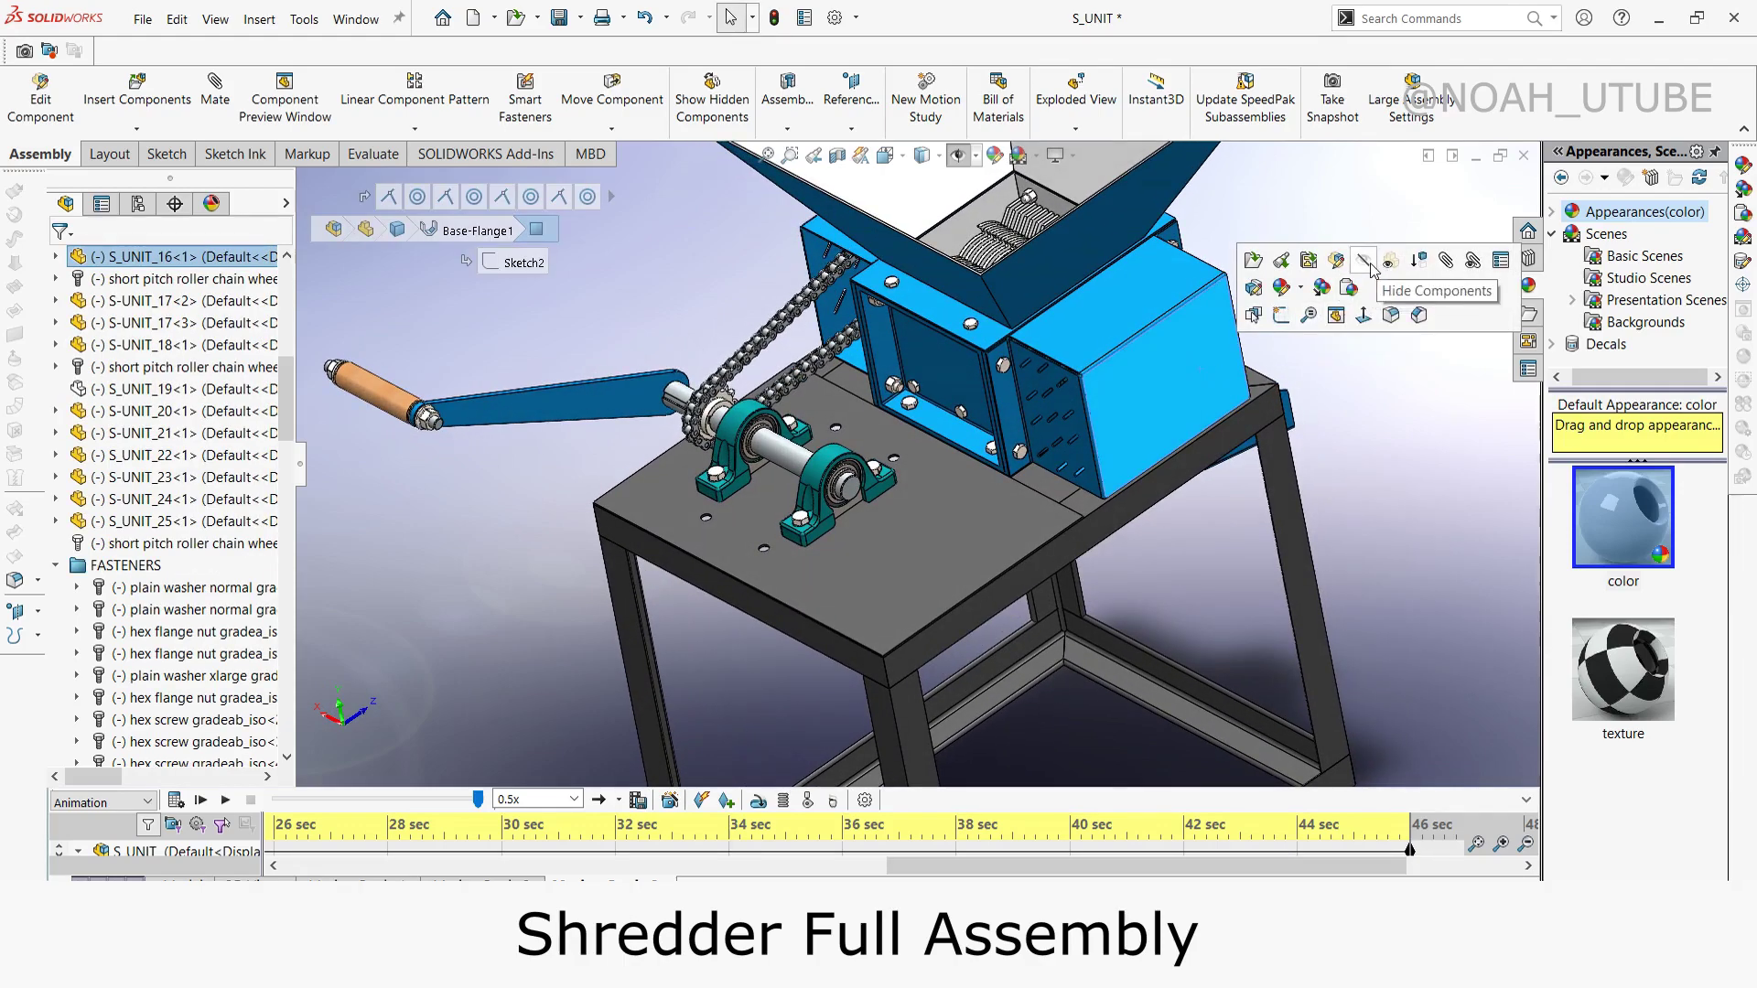
Step: Hide the gear cover and drag the exposed spur gears to spin the blades
{"action": "left_click", "coordinate": [1363, 262]}
{"action": "scroll", "coordinate": [1163, 345], "scroll_direction": "down", "scroll_amount": 2}
{"action": "scroll", "coordinate": [1163, 345], "scroll_direction": "down", "scroll_amount": 2}
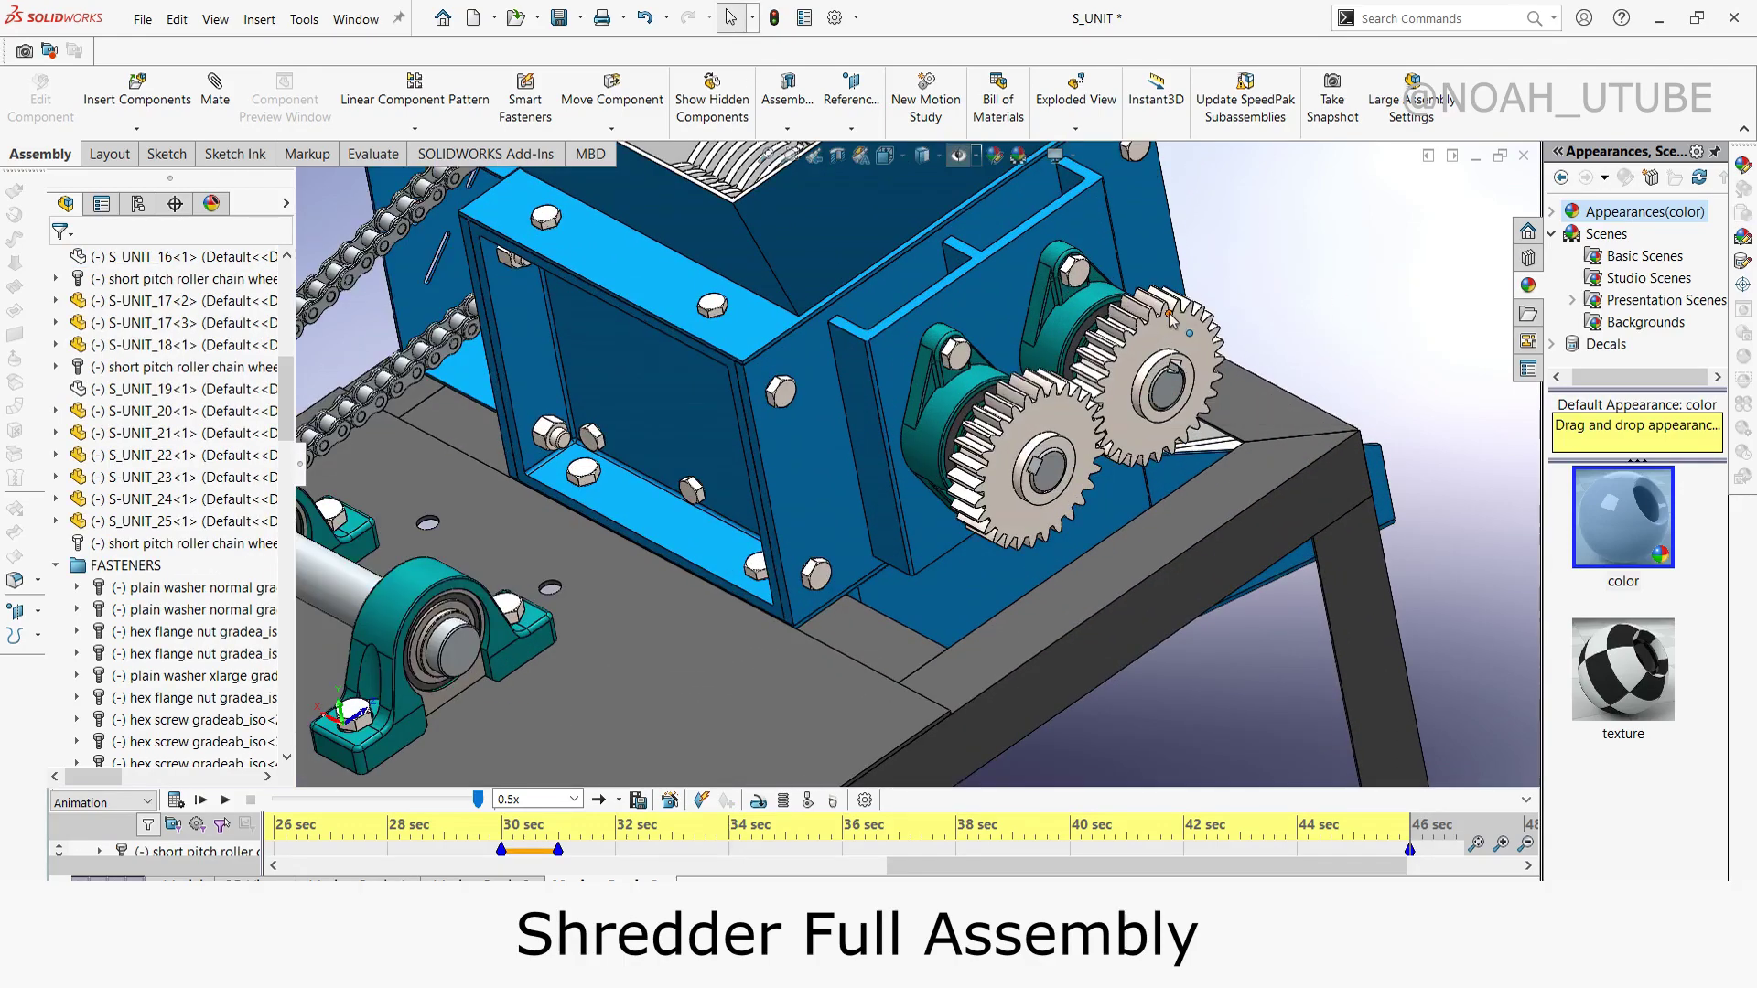
{"action": "mouse_move", "coordinate": [1171, 317]}
{"action": "left_mouse_down"}
{"action": "mouse_move", "coordinate": [1243, 485]}
{"action": "mouse_move", "coordinate": [1058, 375]}
{"action": "mouse_move", "coordinate": [916, 529]}
{"action": "left_mouse_up"}
{"action": "scroll", "coordinate": [915, 529], "scroll_direction": "up", "scroll_amount": 3}
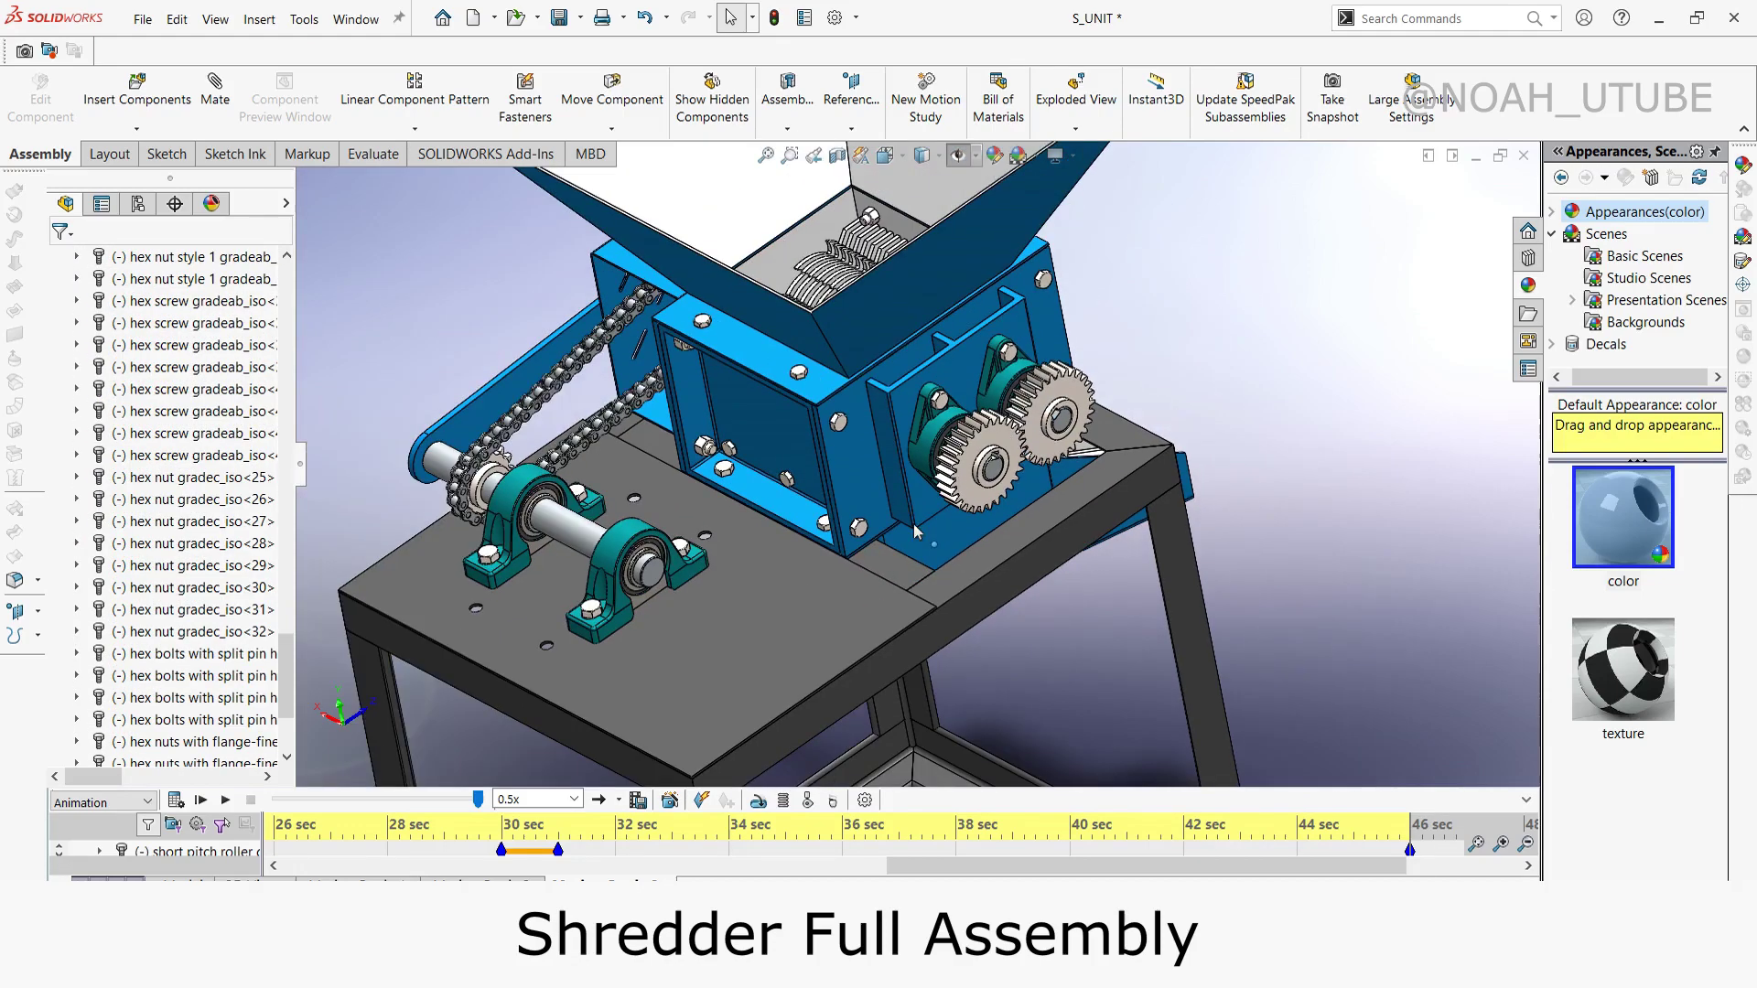
{"action": "mouse_move", "coordinate": [915, 529]}
{"action": "middle_mouse_down"}
{"action": "mouse_move", "coordinate": [853, 660]}
{"action": "mouse_move", "coordinate": [914, 686]}
{"action": "mouse_move", "coordinate": [861, 682]}
{"action": "mouse_move", "coordinate": [806, 504]}
{"action": "middle_mouse_up"}
{"action": "scroll", "coordinate": [918, 549], "scroll_direction": "up", "scroll_amount": 5}
{"action": "scroll", "coordinate": [853, 661], "scroll_direction": "down", "scroll_amount": 3}
{"action": "scroll", "coordinate": [851, 650], "scroll_direction": "up", "scroll_amount": 3}
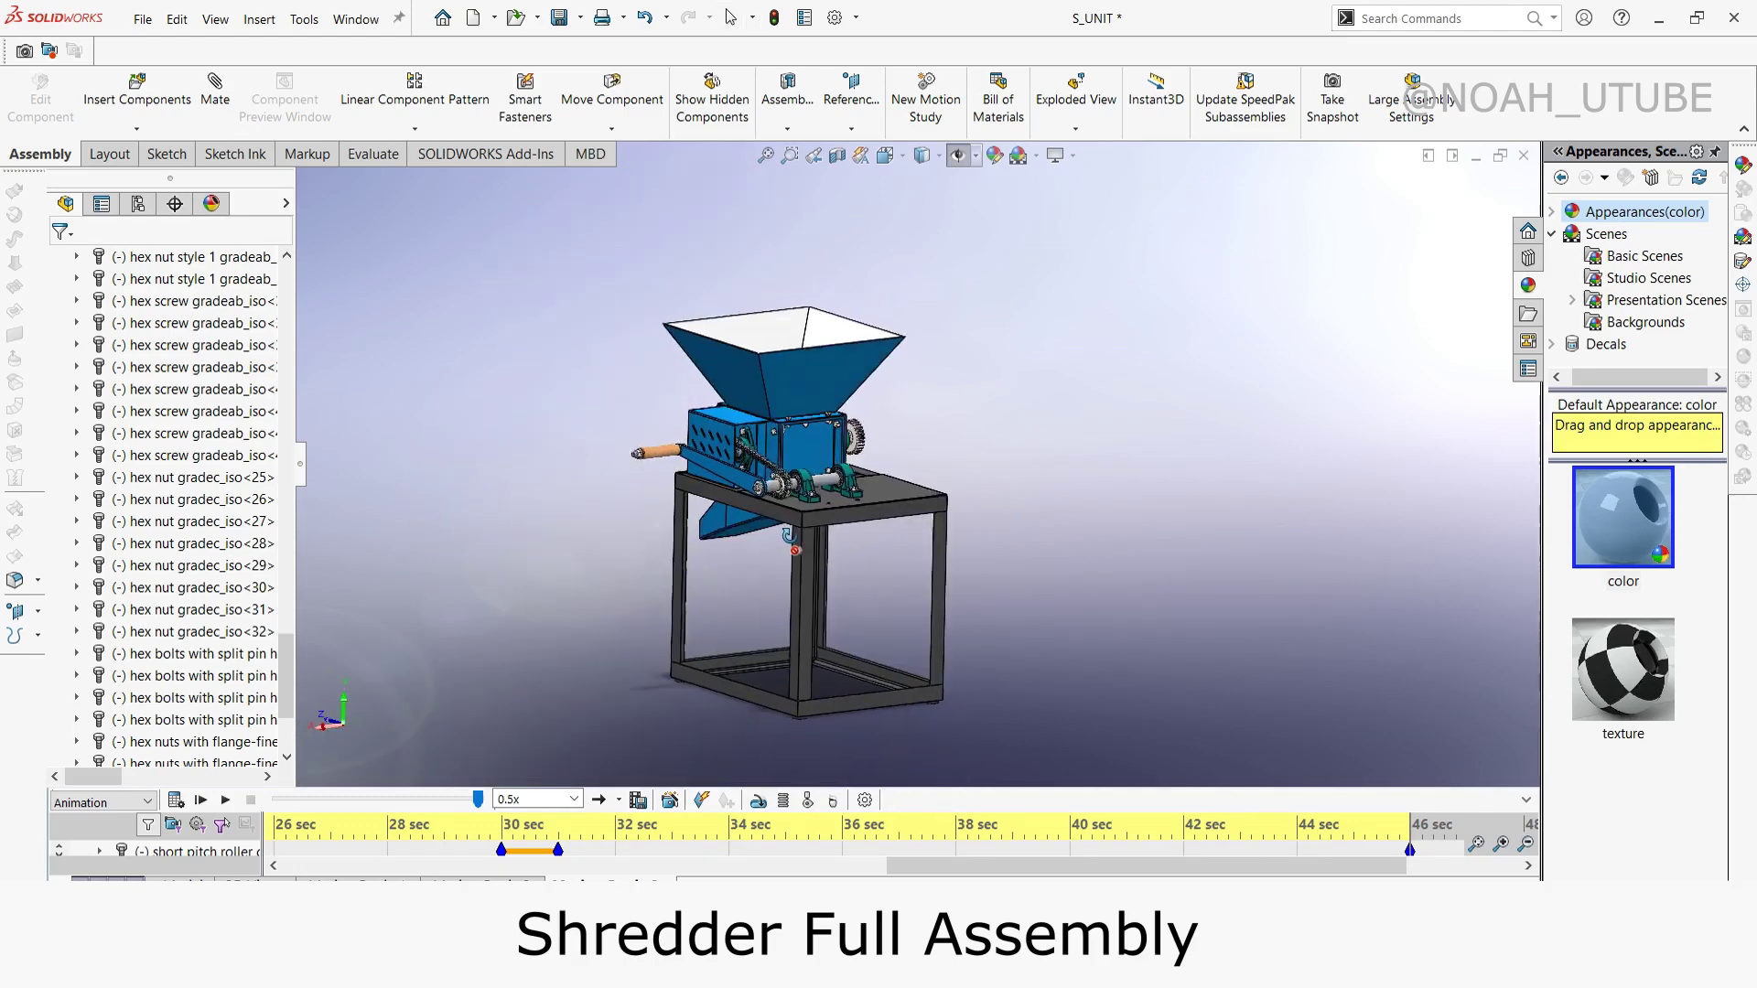
Step: Snap the model to the Isometric view orientation
{"action": "left_click", "coordinate": [885, 155]}
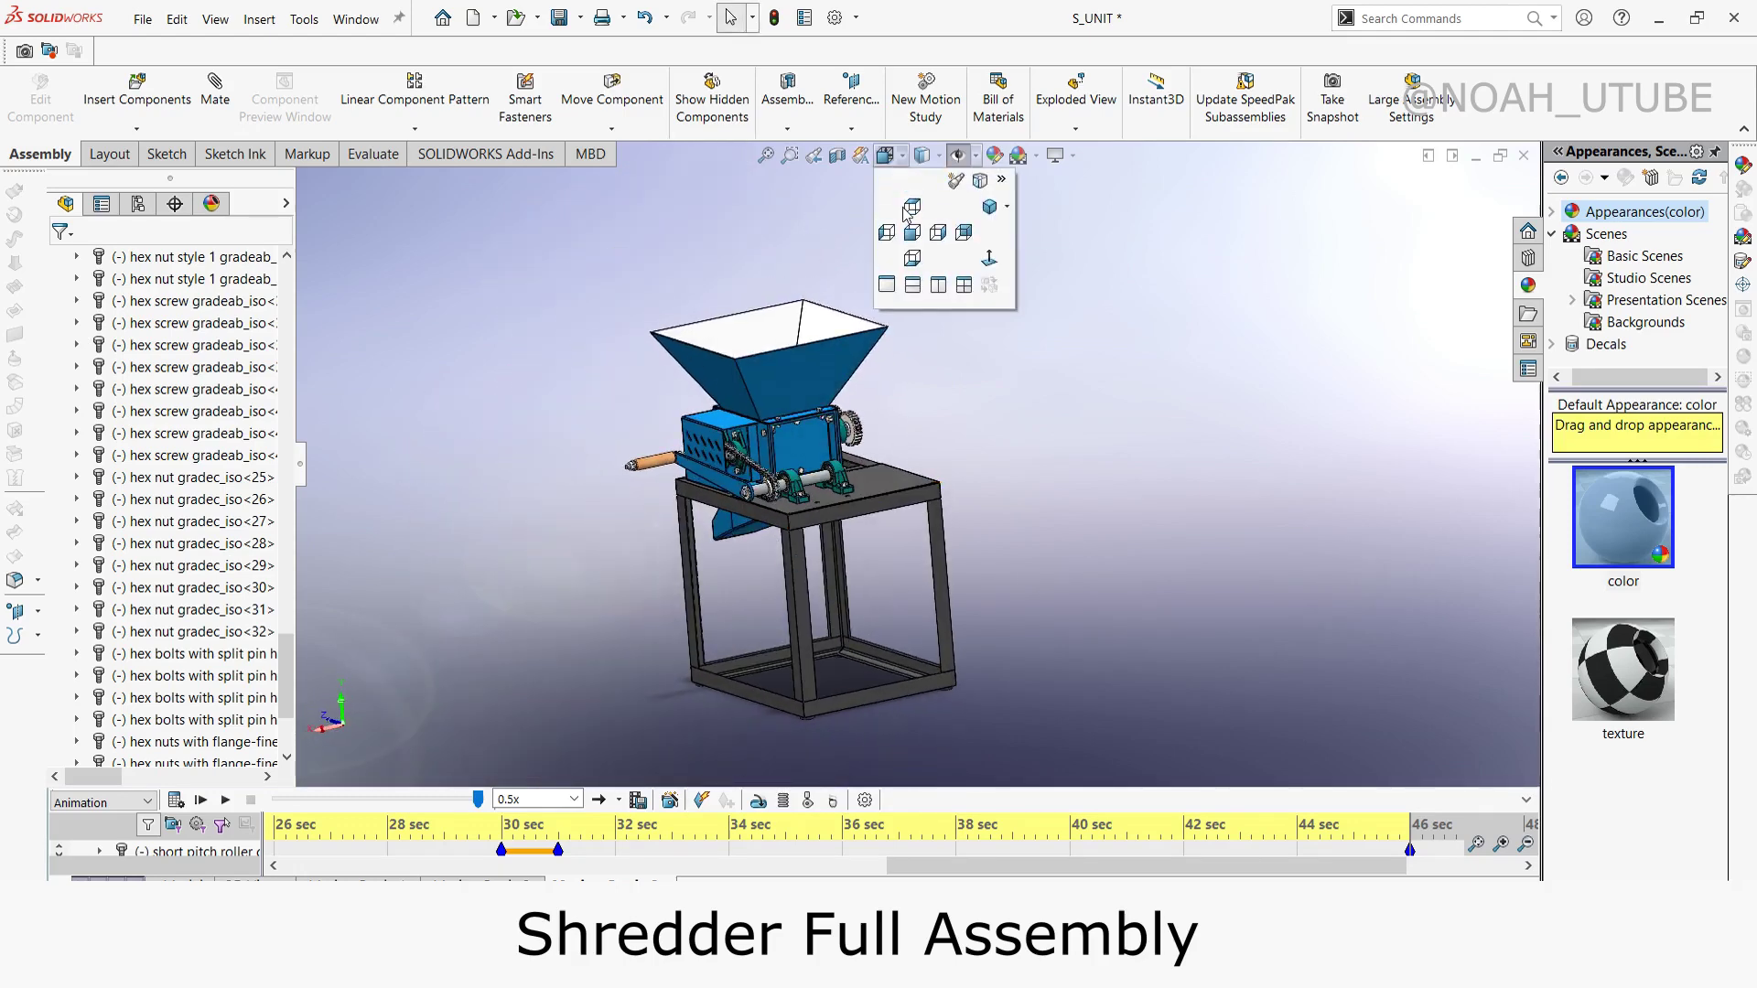
{"action": "left_click", "coordinate": [982, 207]}
{"action": "scroll", "coordinate": [1033, 357], "scroll_direction": "down", "scroll_amount": 2}
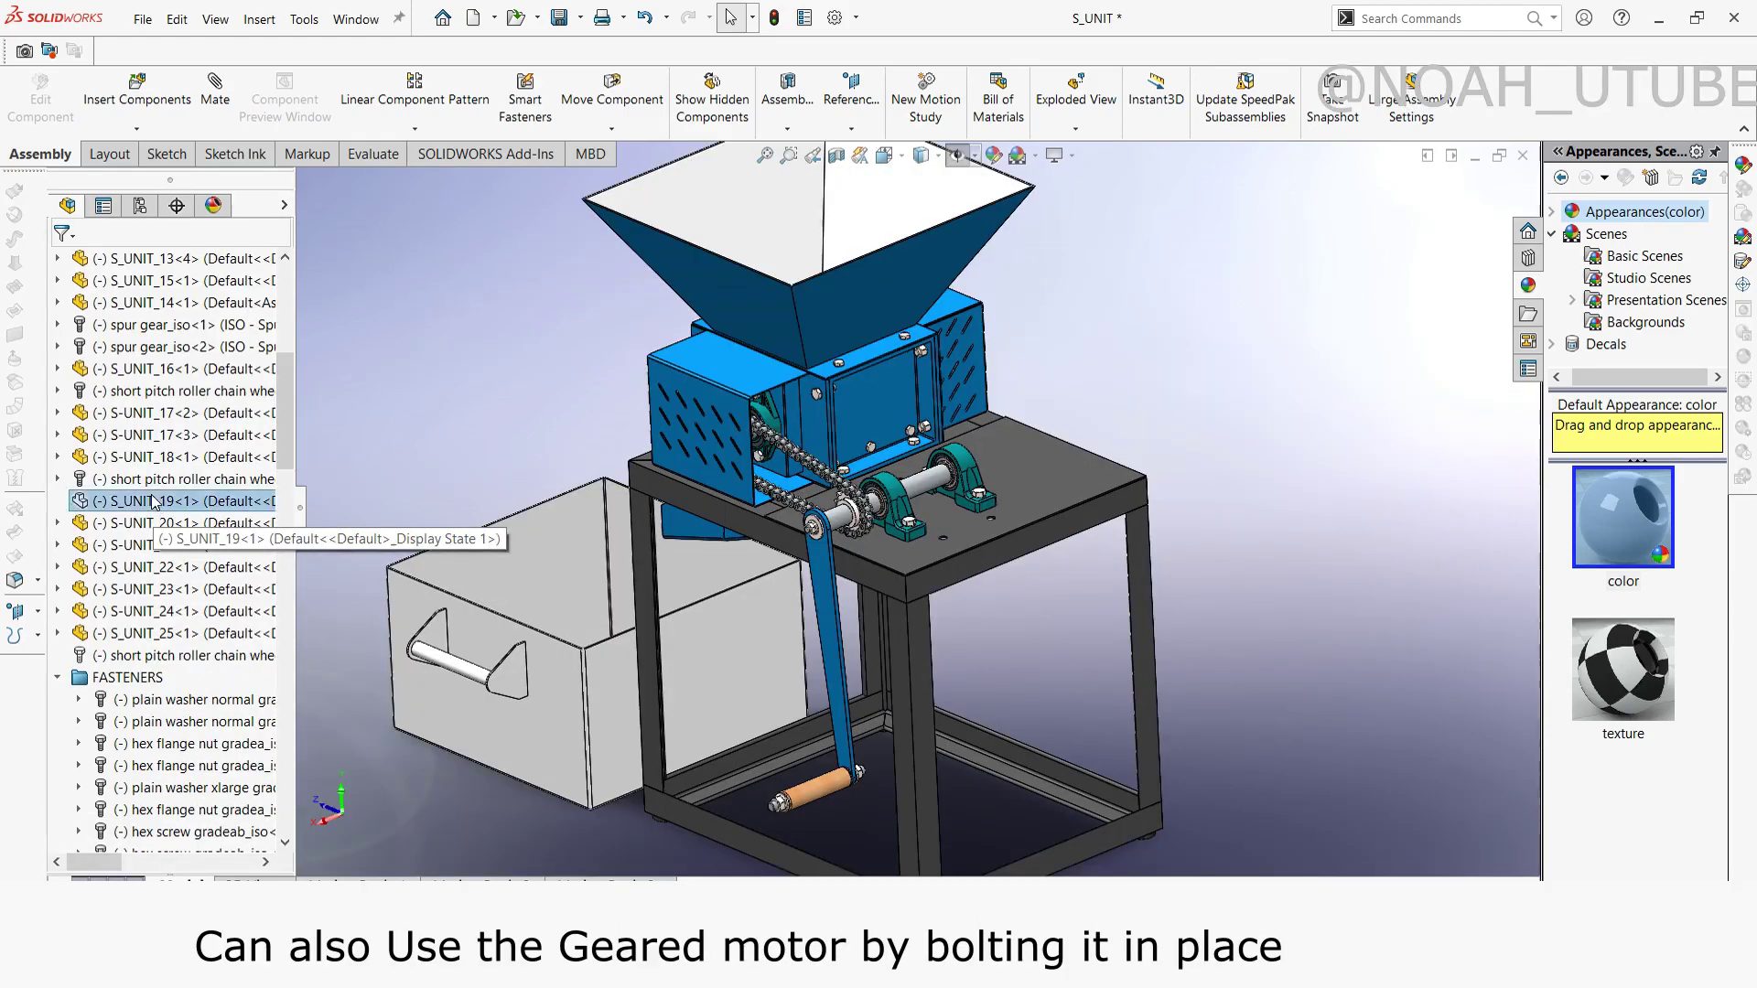
Step: Show the hidden S_UNIT_19 geared motor
{"action": "right_click", "coordinate": [152, 502]}
{"action": "left_click", "coordinate": [251, 327]}
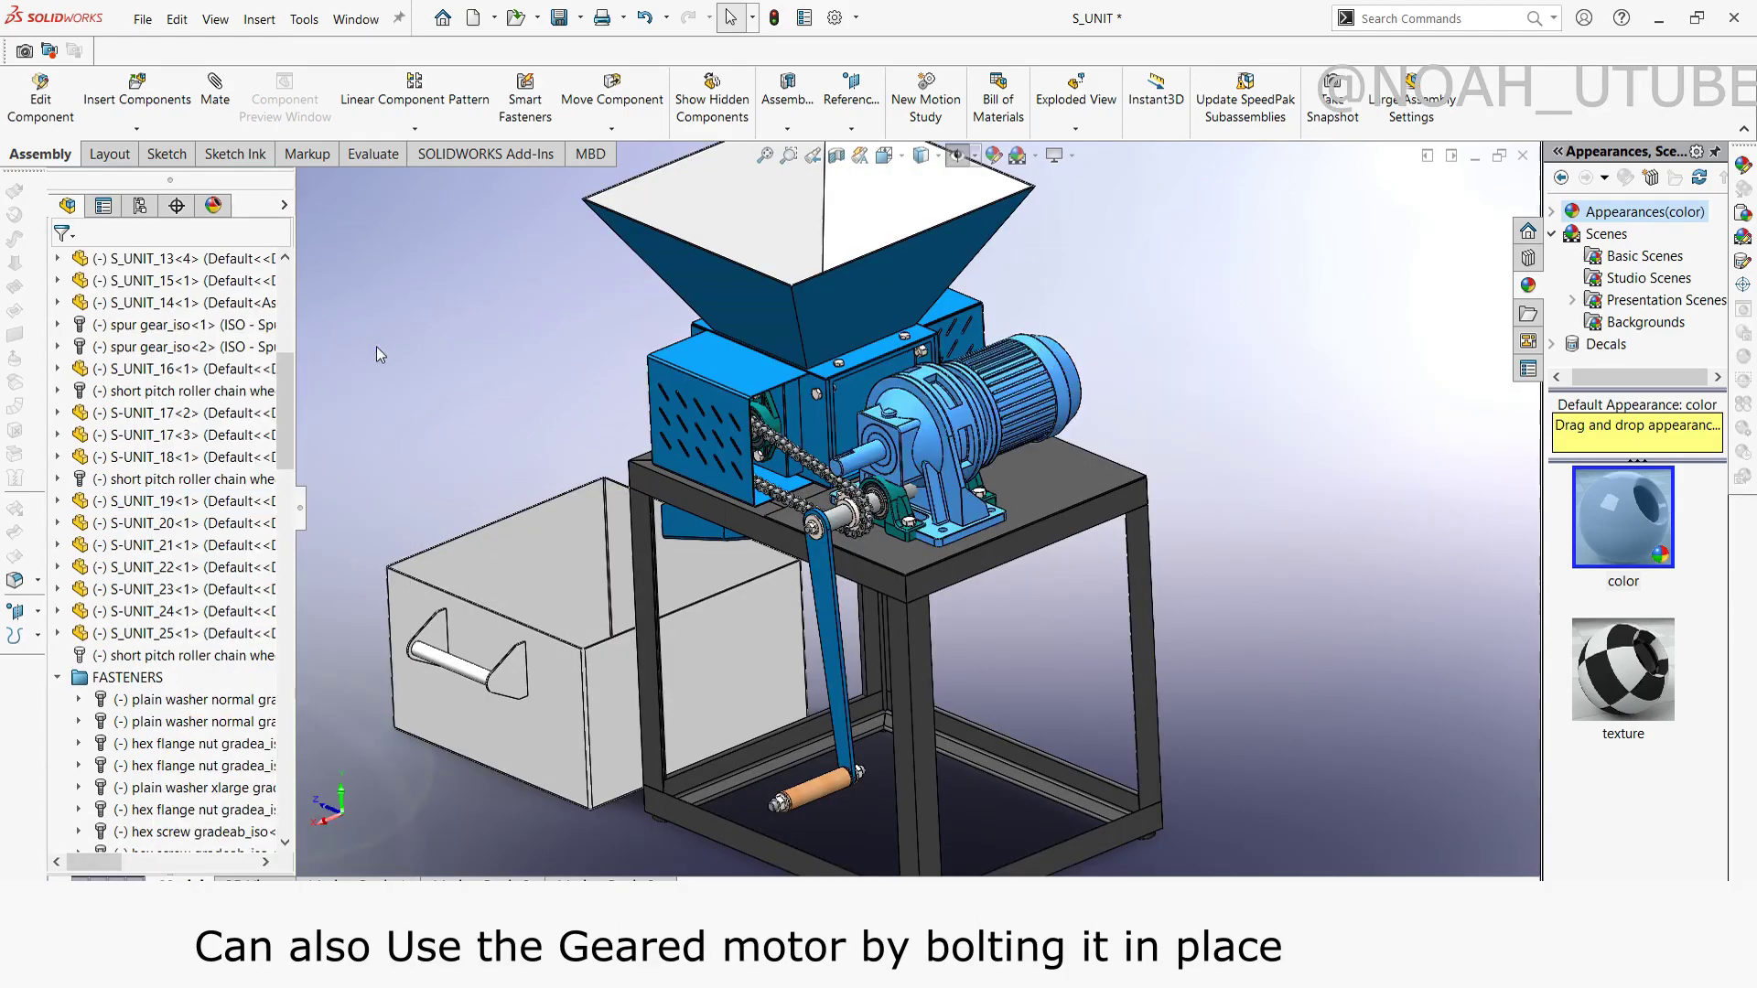
{"action": "scroll", "coordinate": [950, 432], "scroll_direction": "down", "scroll_amount": 2}
{"action": "scroll", "coordinate": [950, 432], "scroll_direction": "down", "scroll_amount": 3}
Step: Hide the crank shaft and the pillow block beside the motor
{"action": "left_click", "coordinate": [950, 432]}
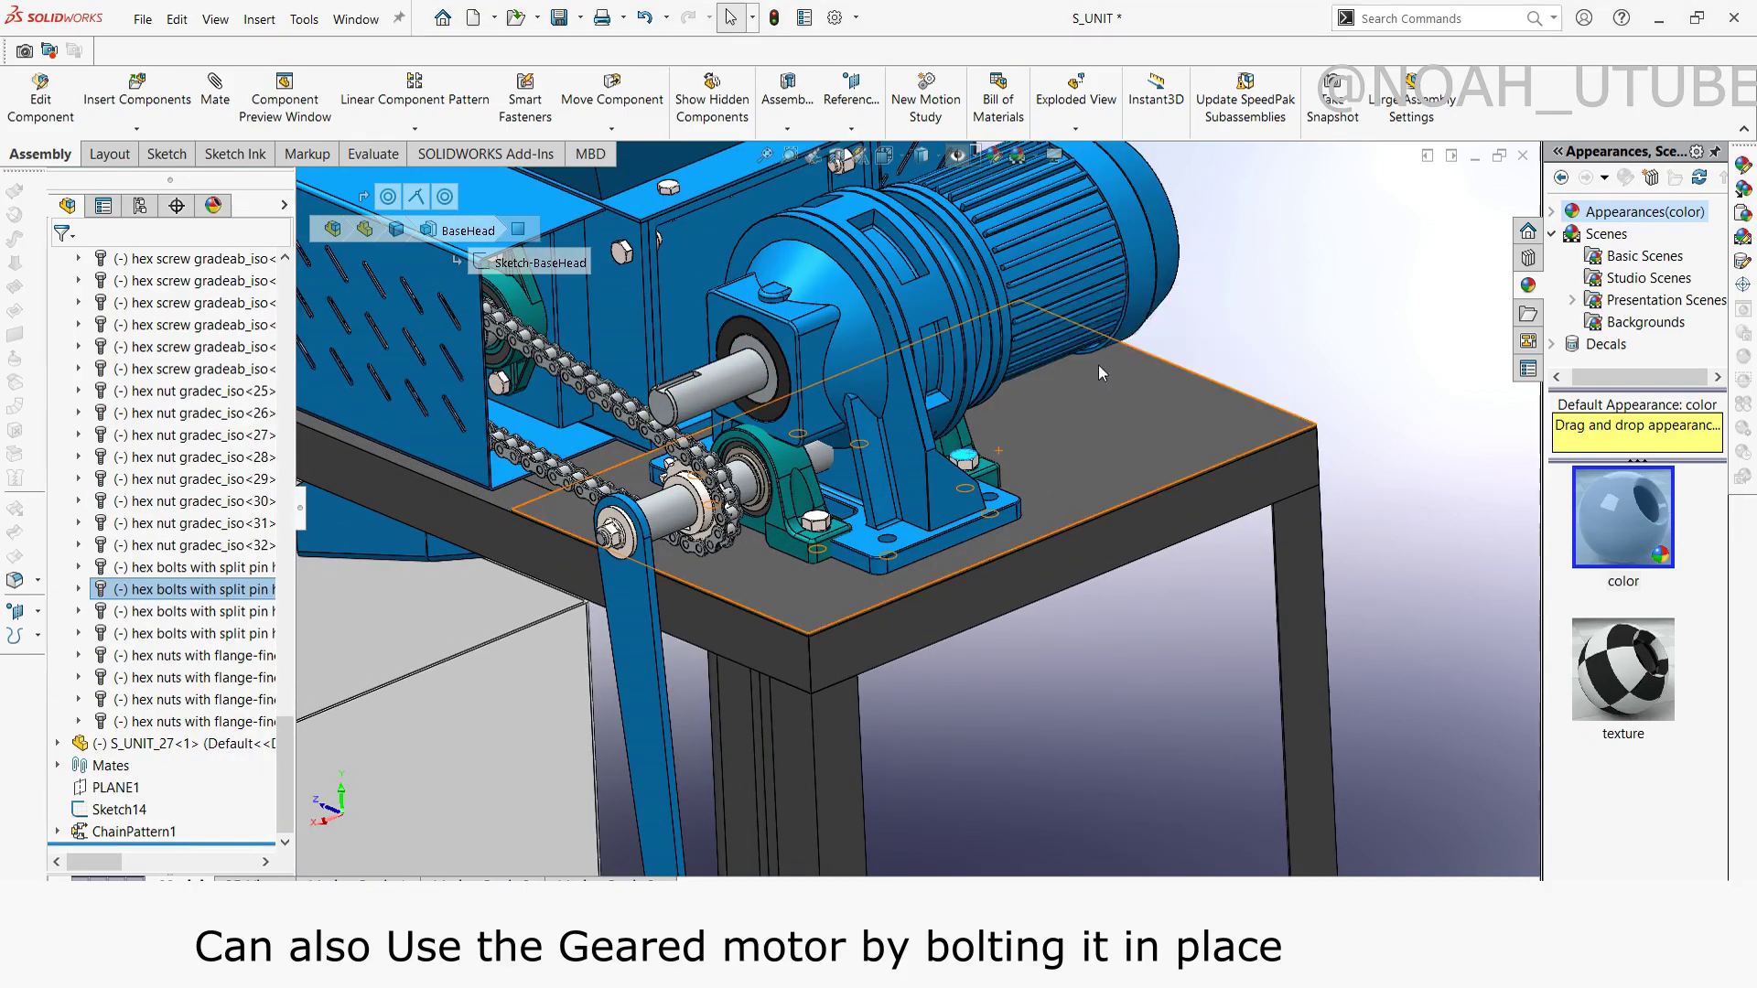
{"action": "left_click", "coordinate": [970, 442]}
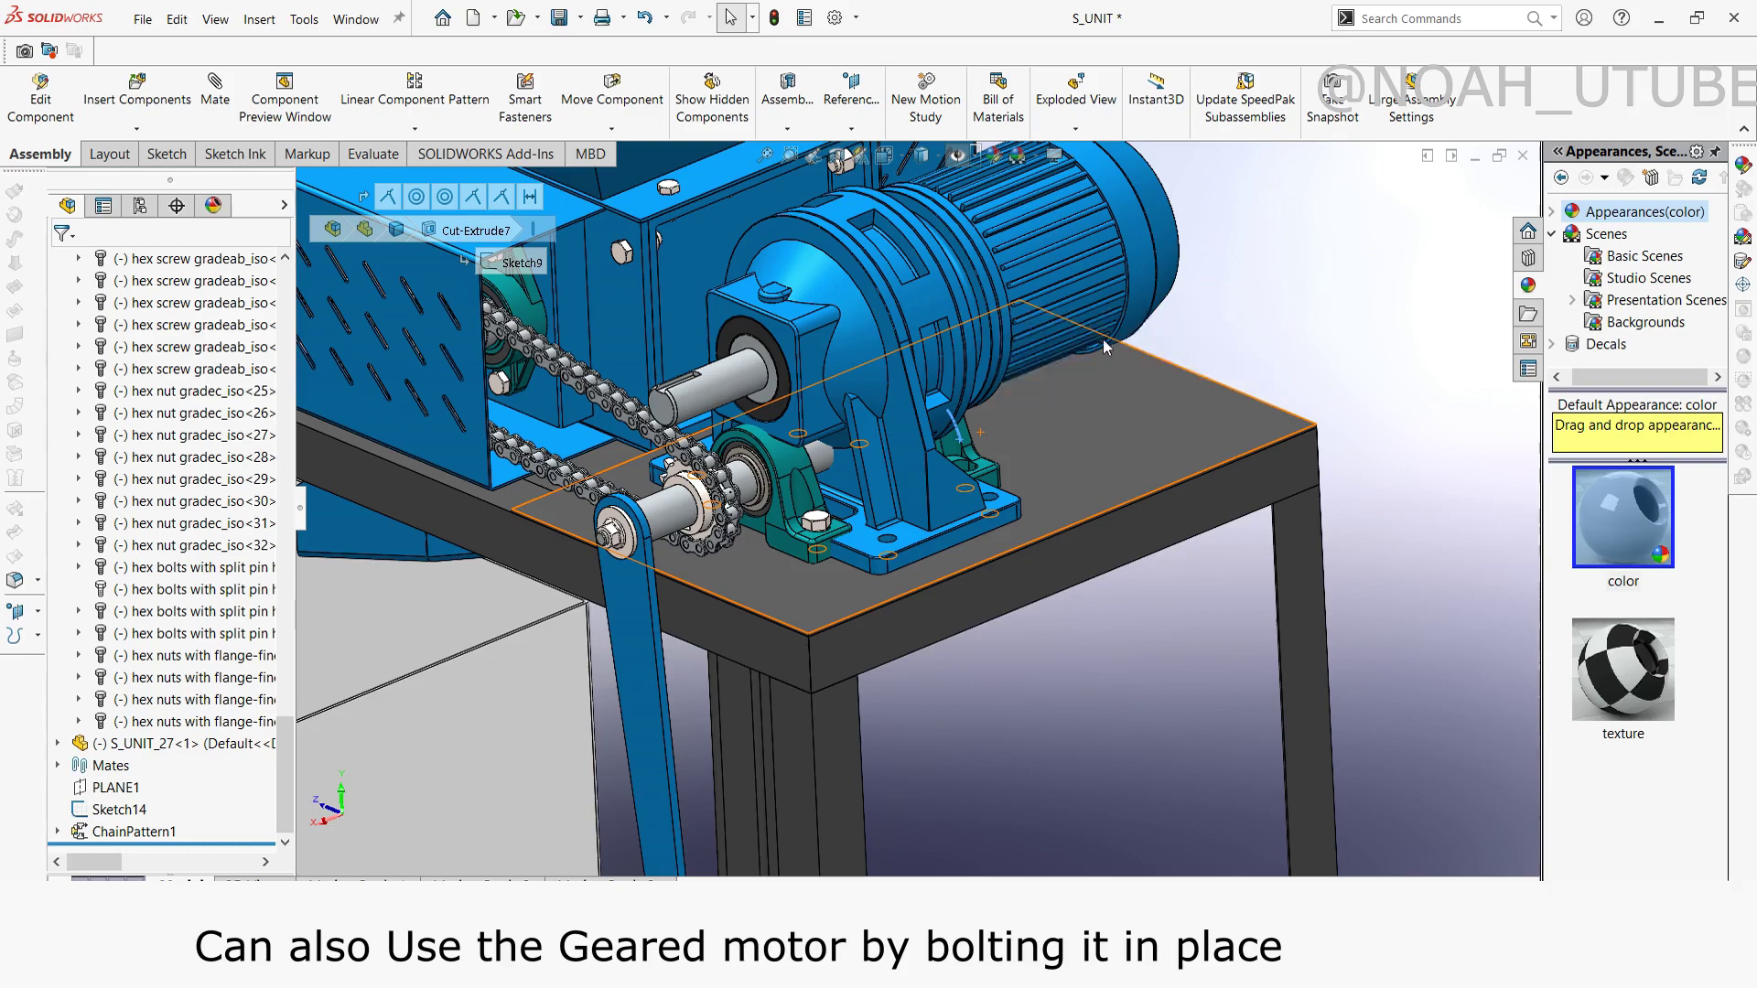
{"action": "left_click", "coordinate": [869, 440]}
{"action": "left_click", "coordinate": [924, 347]}
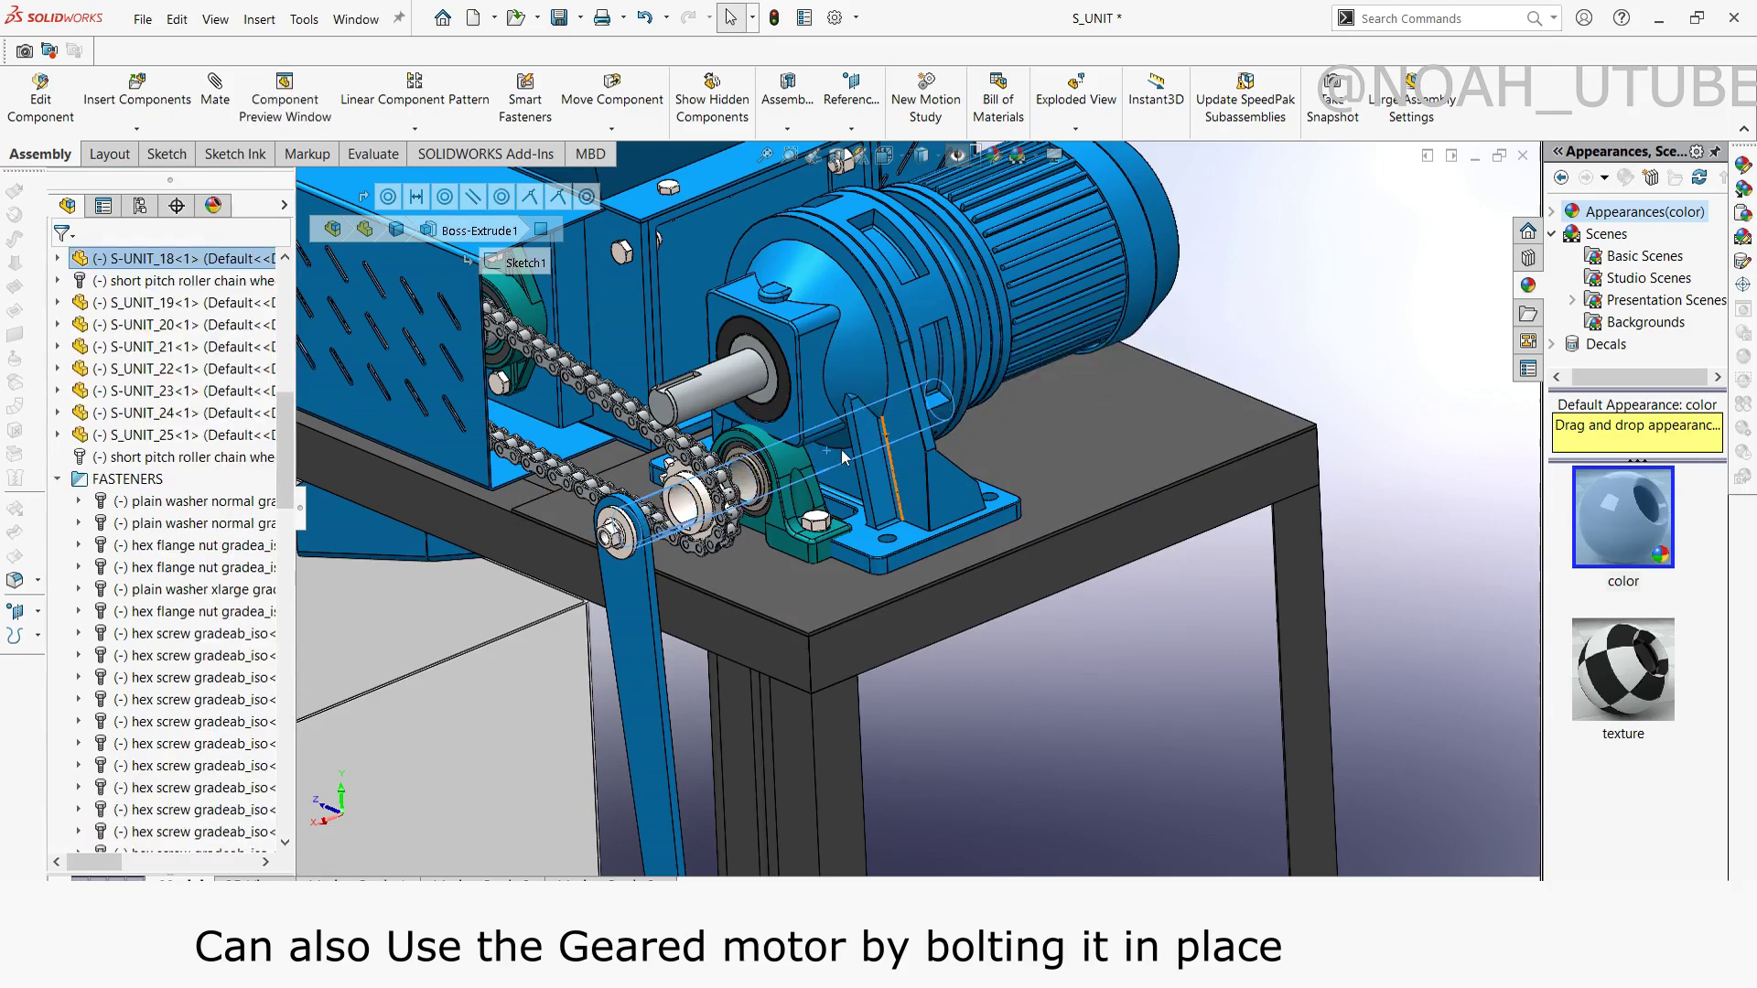
{"action": "left_click", "coordinate": [796, 464]}
{"action": "left_click", "coordinate": [954, 356]}
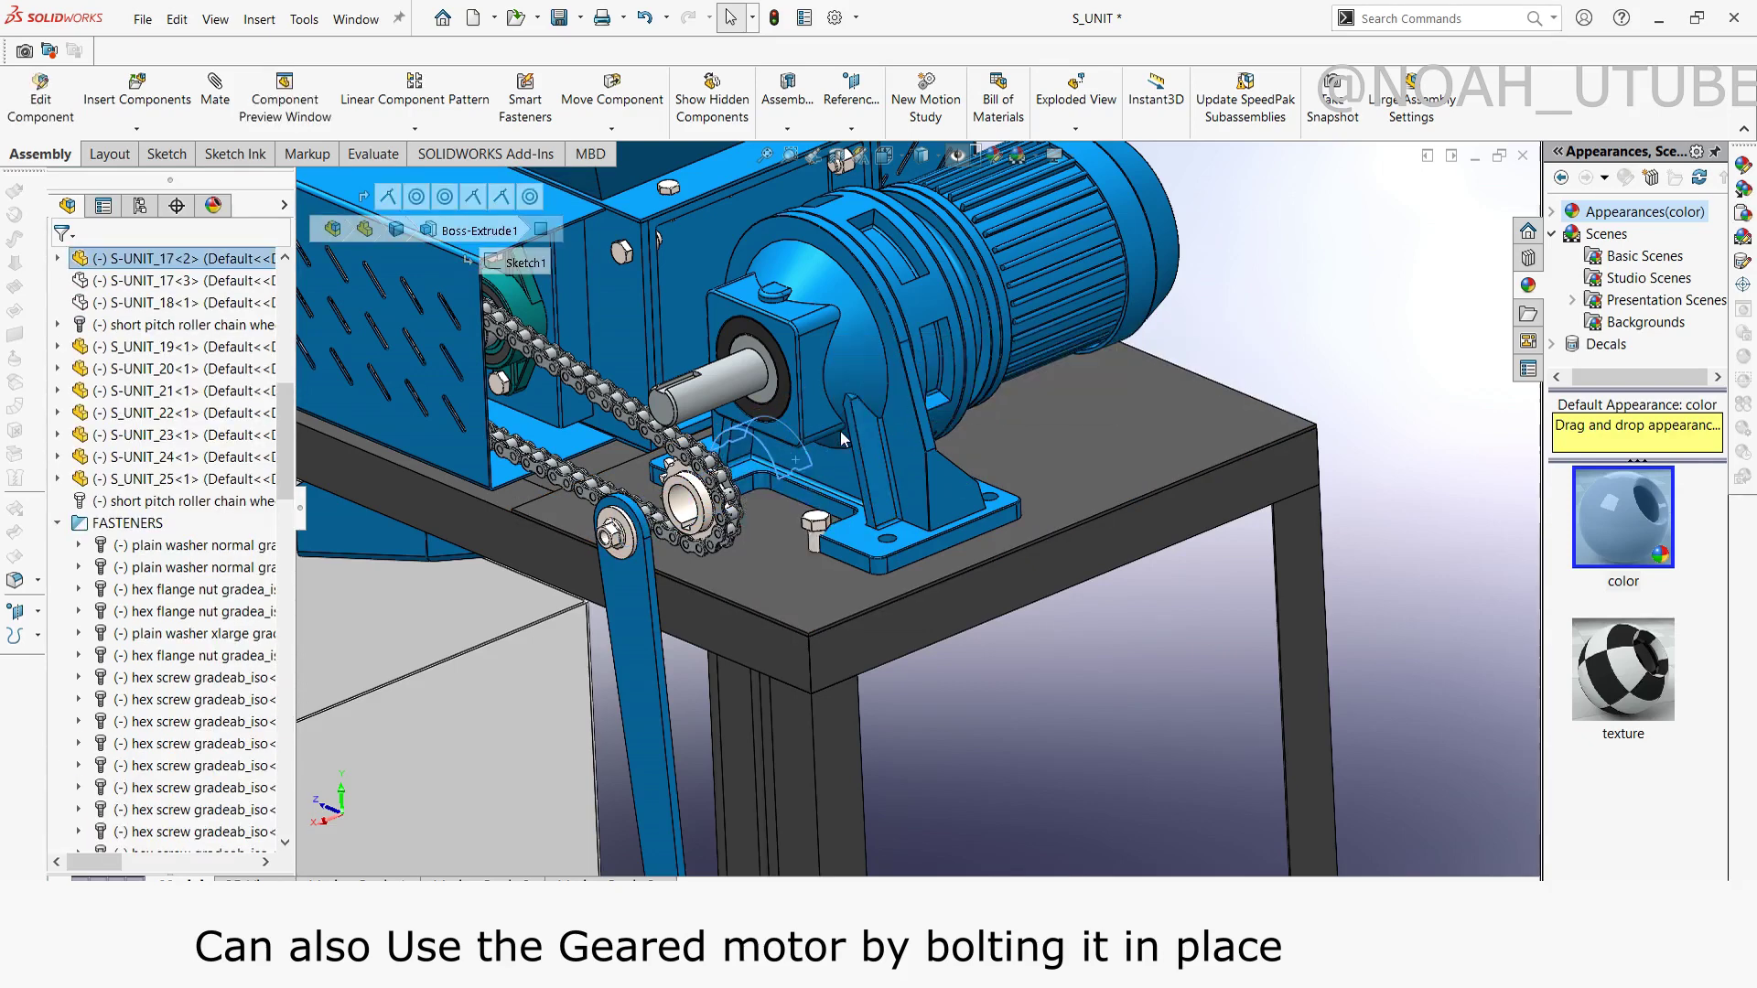
{"action": "left_click", "coordinate": [814, 522]}
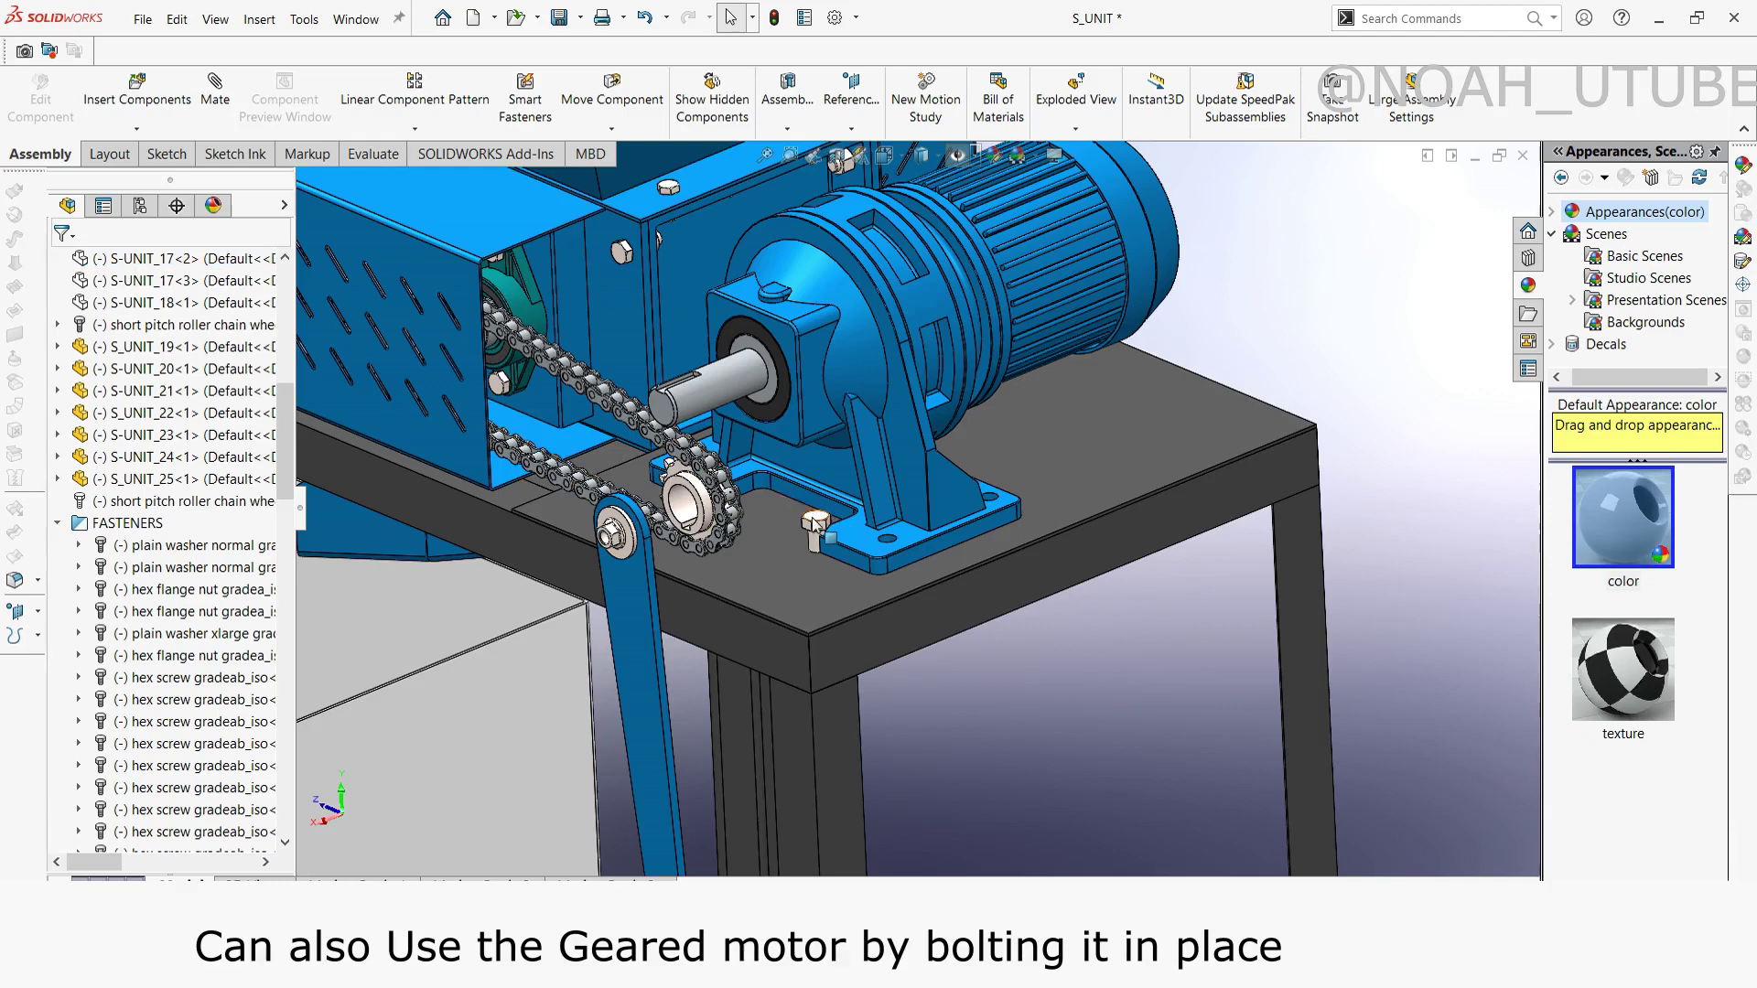
{"action": "left_click", "coordinate": [1236, 312]}
Step: Show the hidden chain wheel sprocket on the motor shaft
{"action": "scroll", "coordinate": [1007, 477], "scroll_direction": "up", "scroll_amount": 3}
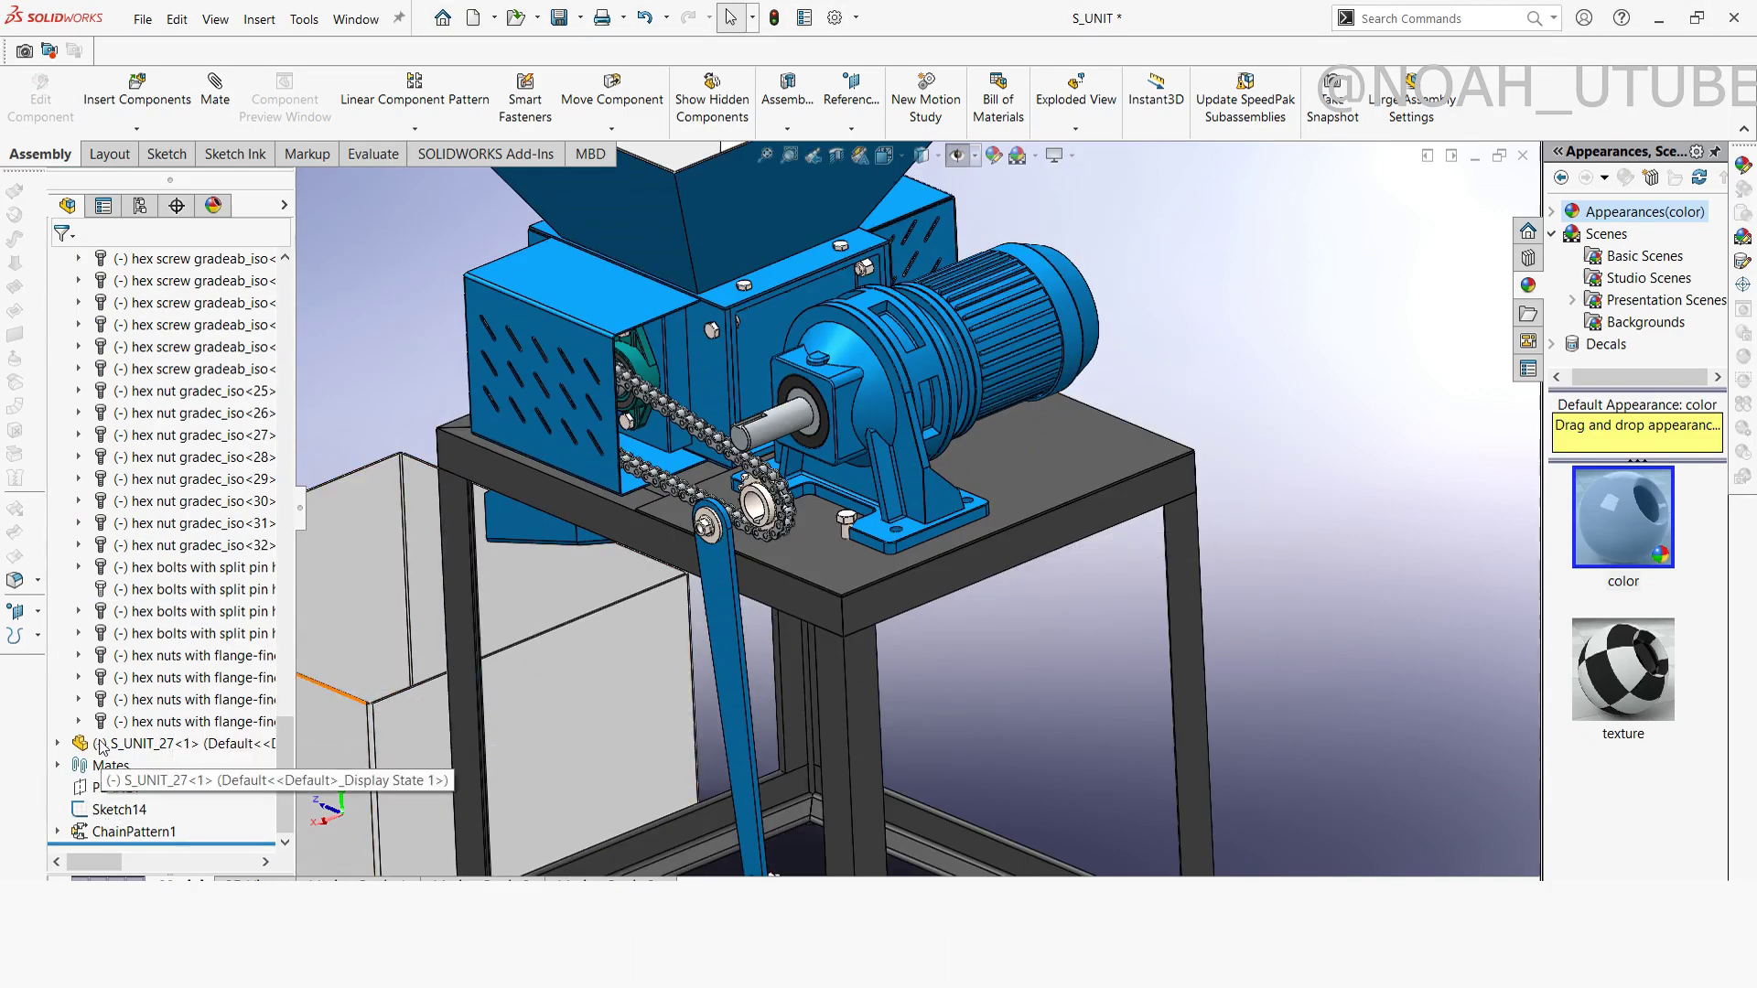
{"action": "scroll", "coordinate": [114, 640], "scroll_direction": "up", "scroll_amount": 3}
{"action": "scroll", "coordinate": [138, 594], "scroll_direction": "up", "scroll_amount": 3}
{"action": "scroll", "coordinate": [137, 595], "scroll_direction": "up", "scroll_amount": 3}
{"action": "scroll", "coordinate": [137, 494], "scroll_direction": "up", "scroll_amount": 3}
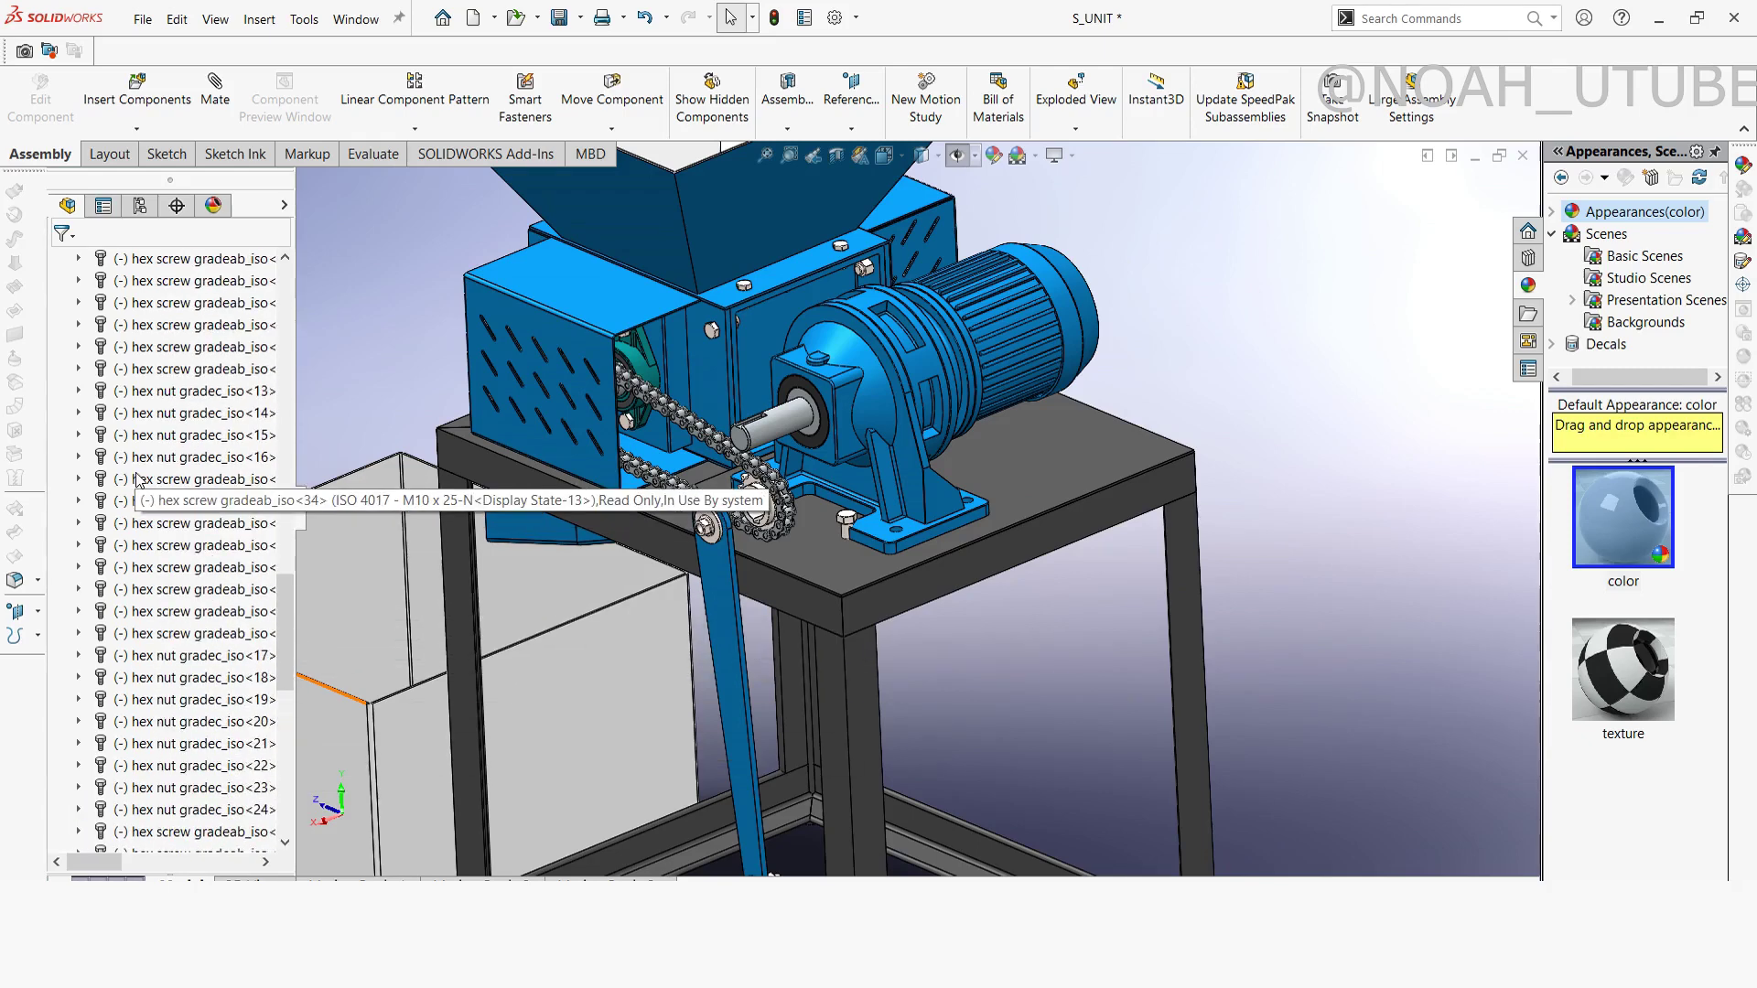
{"action": "scroll", "coordinate": [138, 494], "scroll_direction": "up", "scroll_amount": 3}
{"action": "scroll", "coordinate": [137, 495], "scroll_direction": "up", "scroll_amount": 3}
{"action": "scroll", "coordinate": [137, 448], "scroll_direction": "up", "scroll_amount": 3}
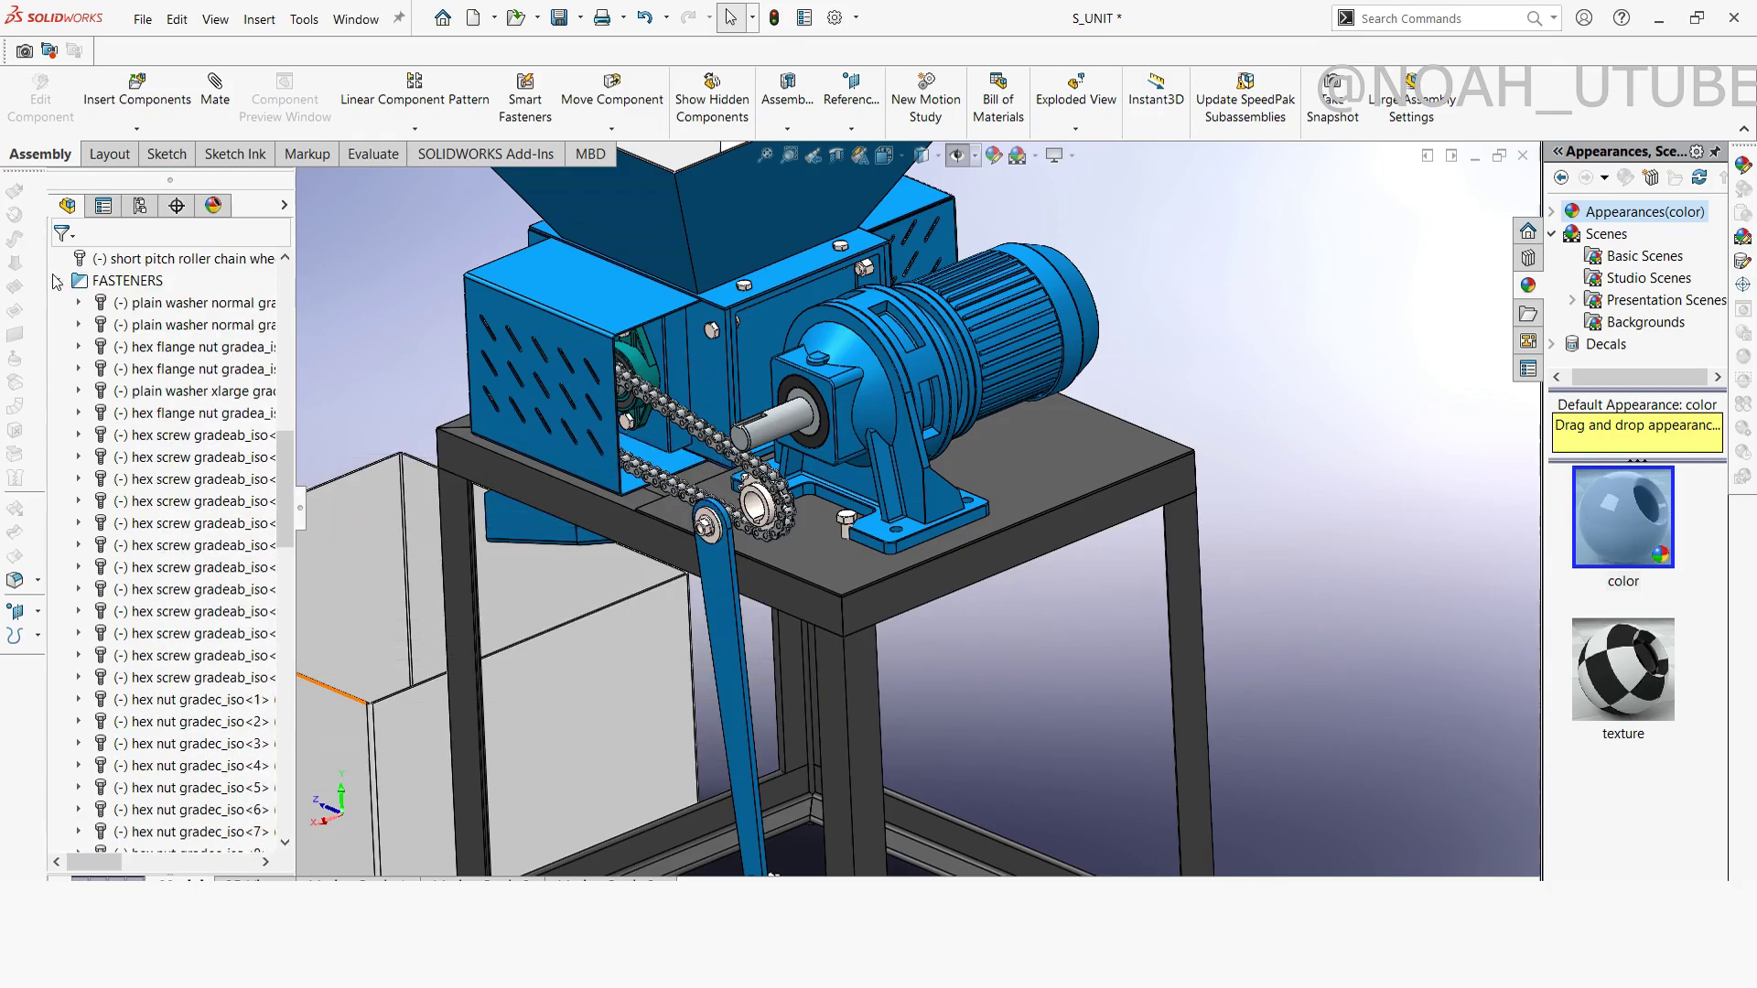
{"action": "left_click", "coordinate": [165, 261]}
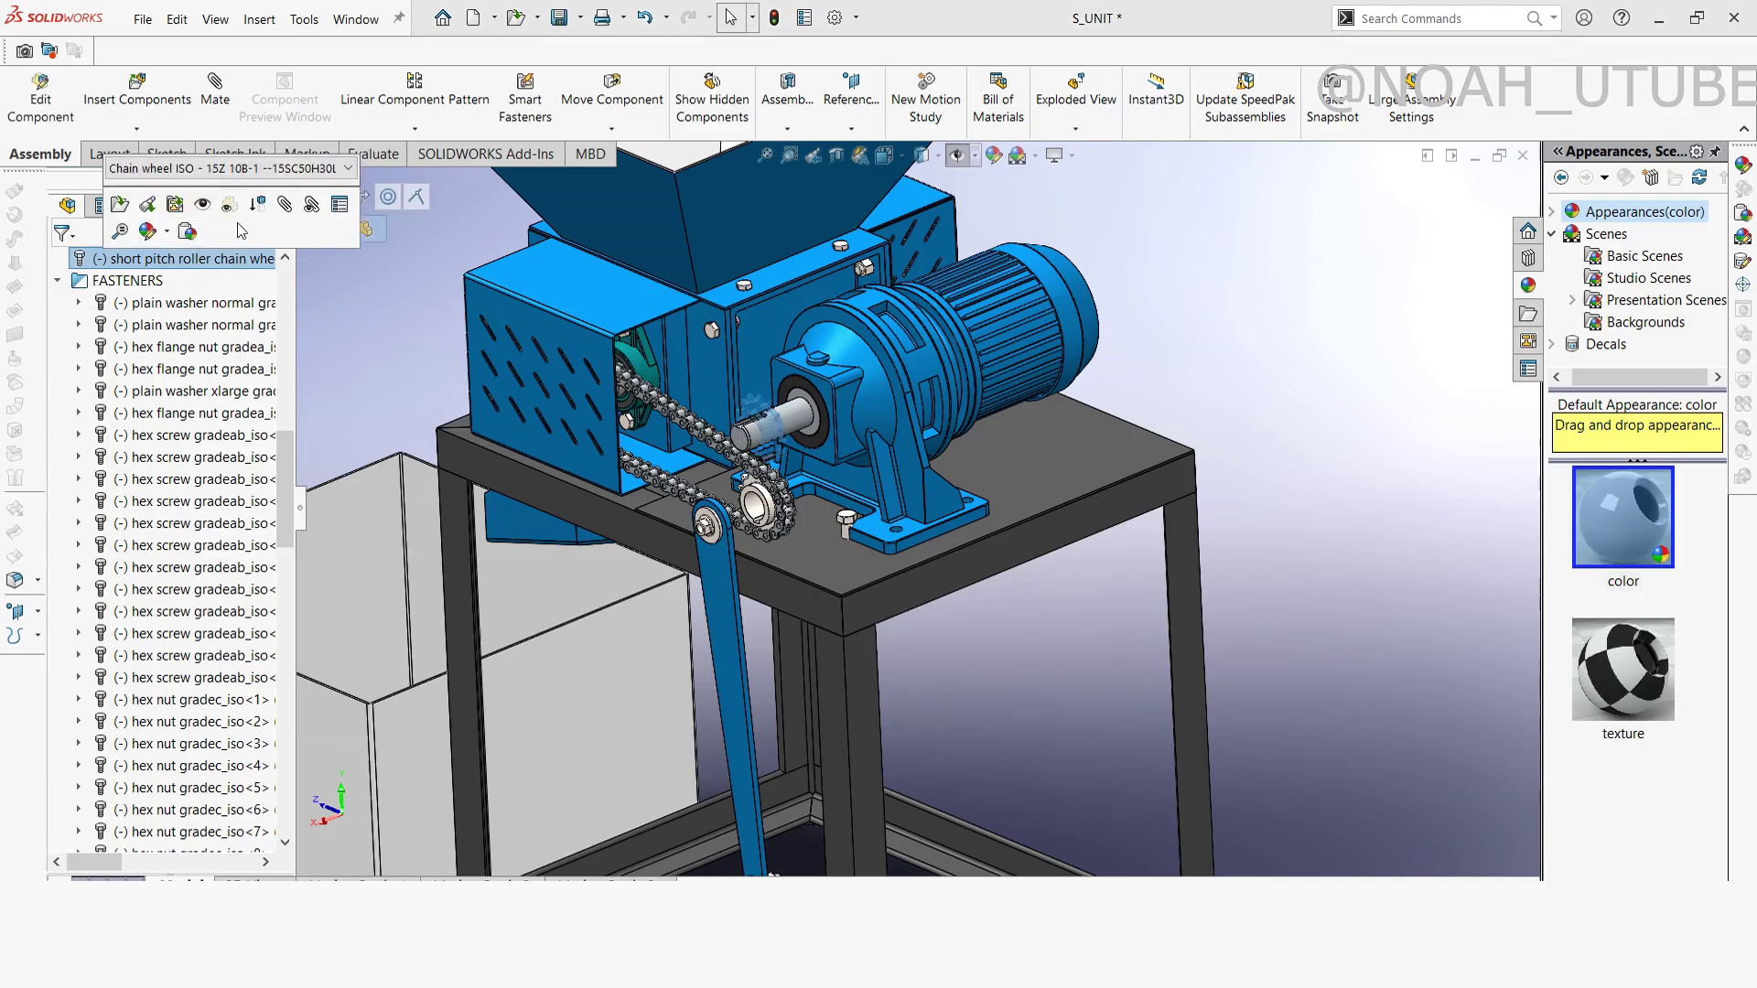
{"action": "left_click", "coordinate": [216, 205]}
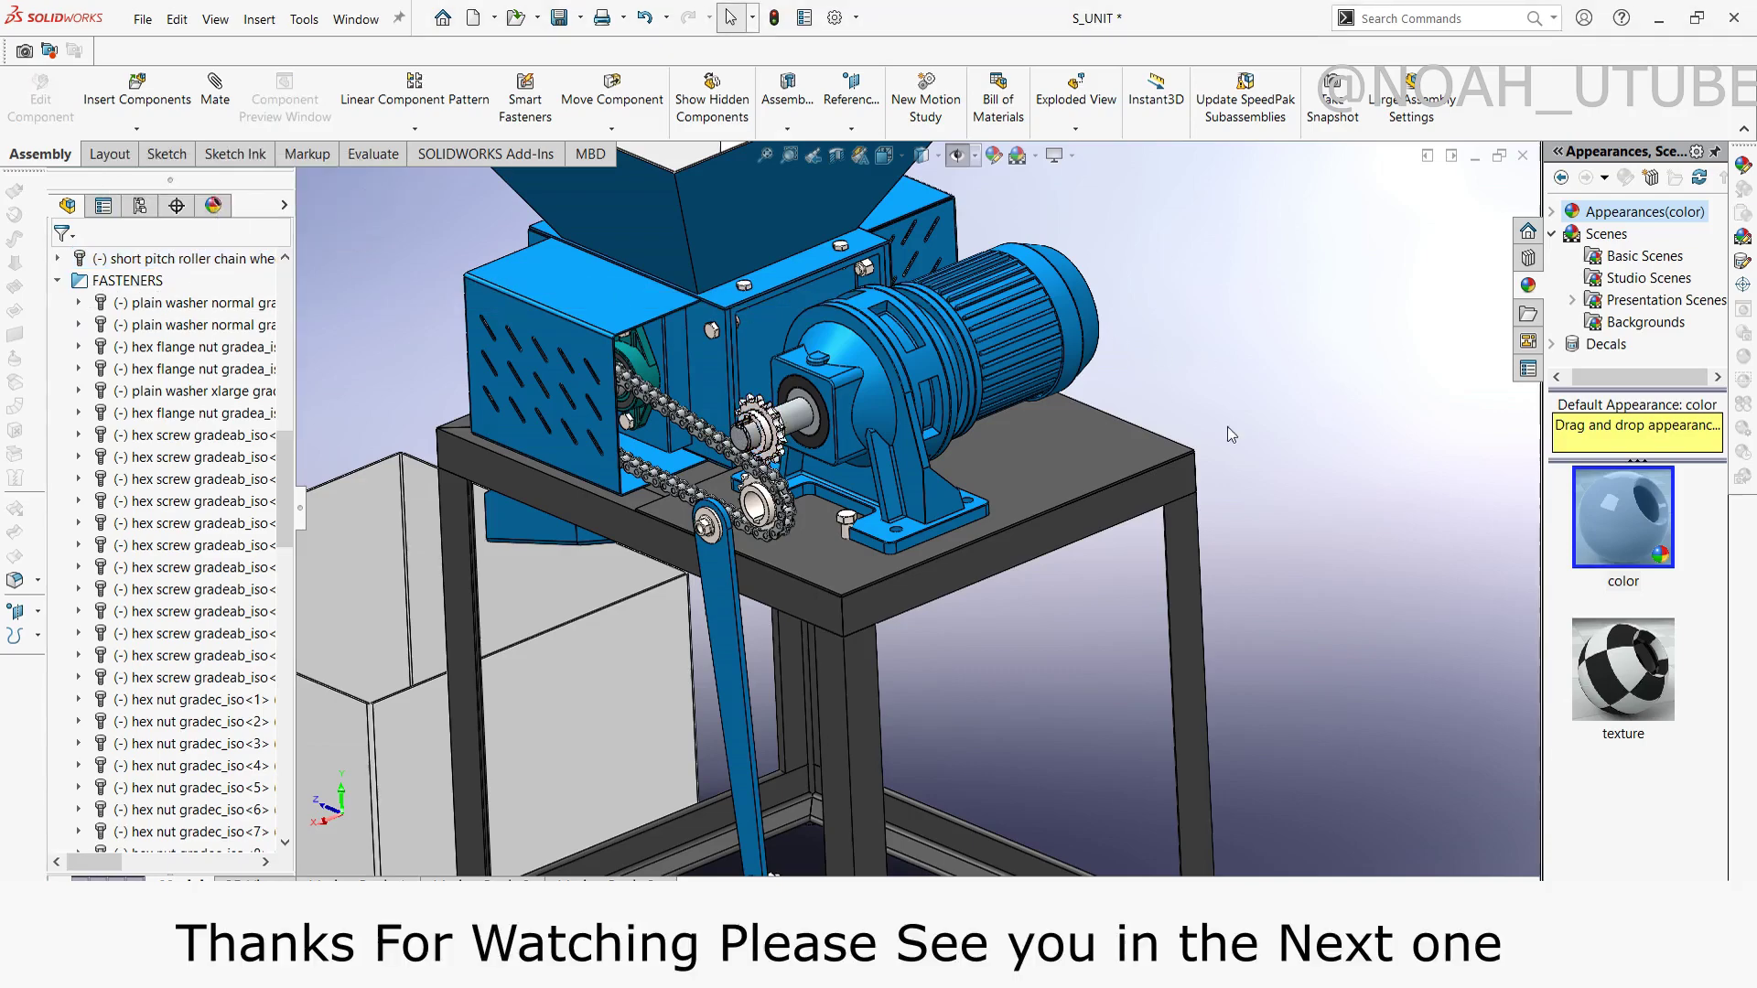
Step: Hide the blue crank arm with Tab and view the whole machine on the table
{"action": "mouse_move", "coordinate": [895, 500]}
{"action": "middle_mouse_down"}
{"action": "mouse_move", "coordinate": [1004, 528]}
{"action": "mouse_move", "coordinate": [905, 483]}
{"action": "mouse_move", "coordinate": [908, 543]}
{"action": "middle_mouse_up"}
{"action": "left_click", "coordinate": [817, 604]}
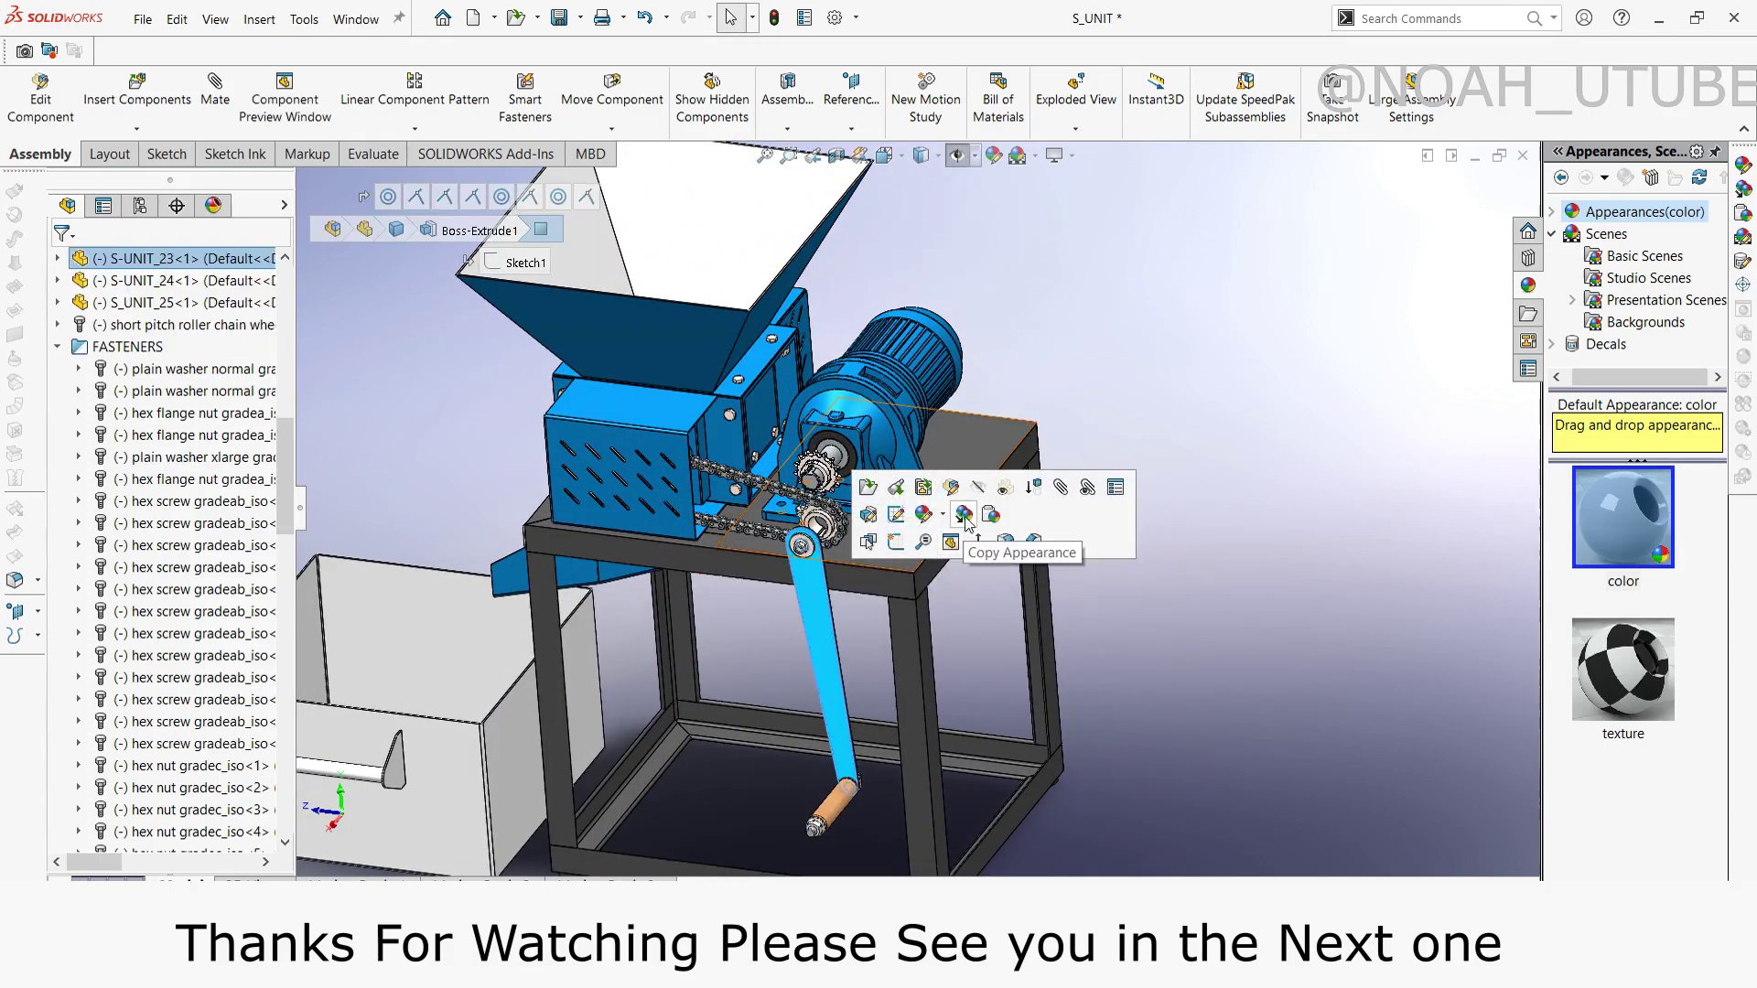
{"action": "key", "text": "Tab"}
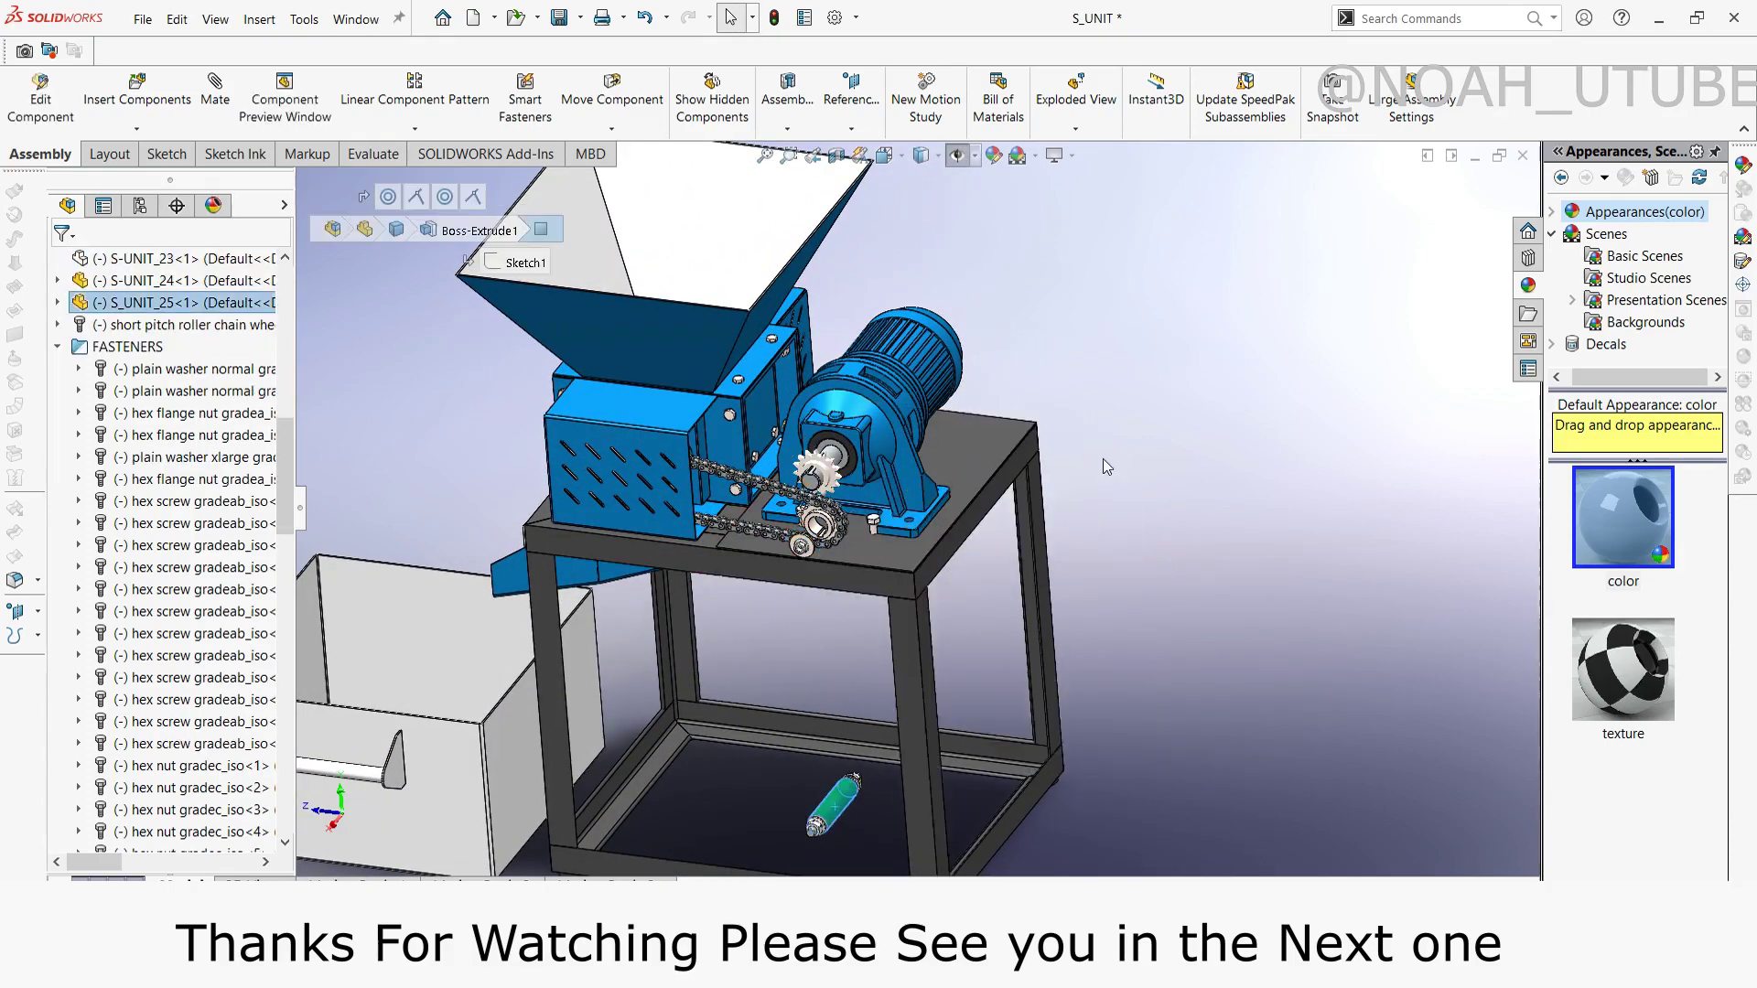
{"action": "scroll", "coordinate": [824, 494], "scroll_direction": "down", "scroll_amount": 5}
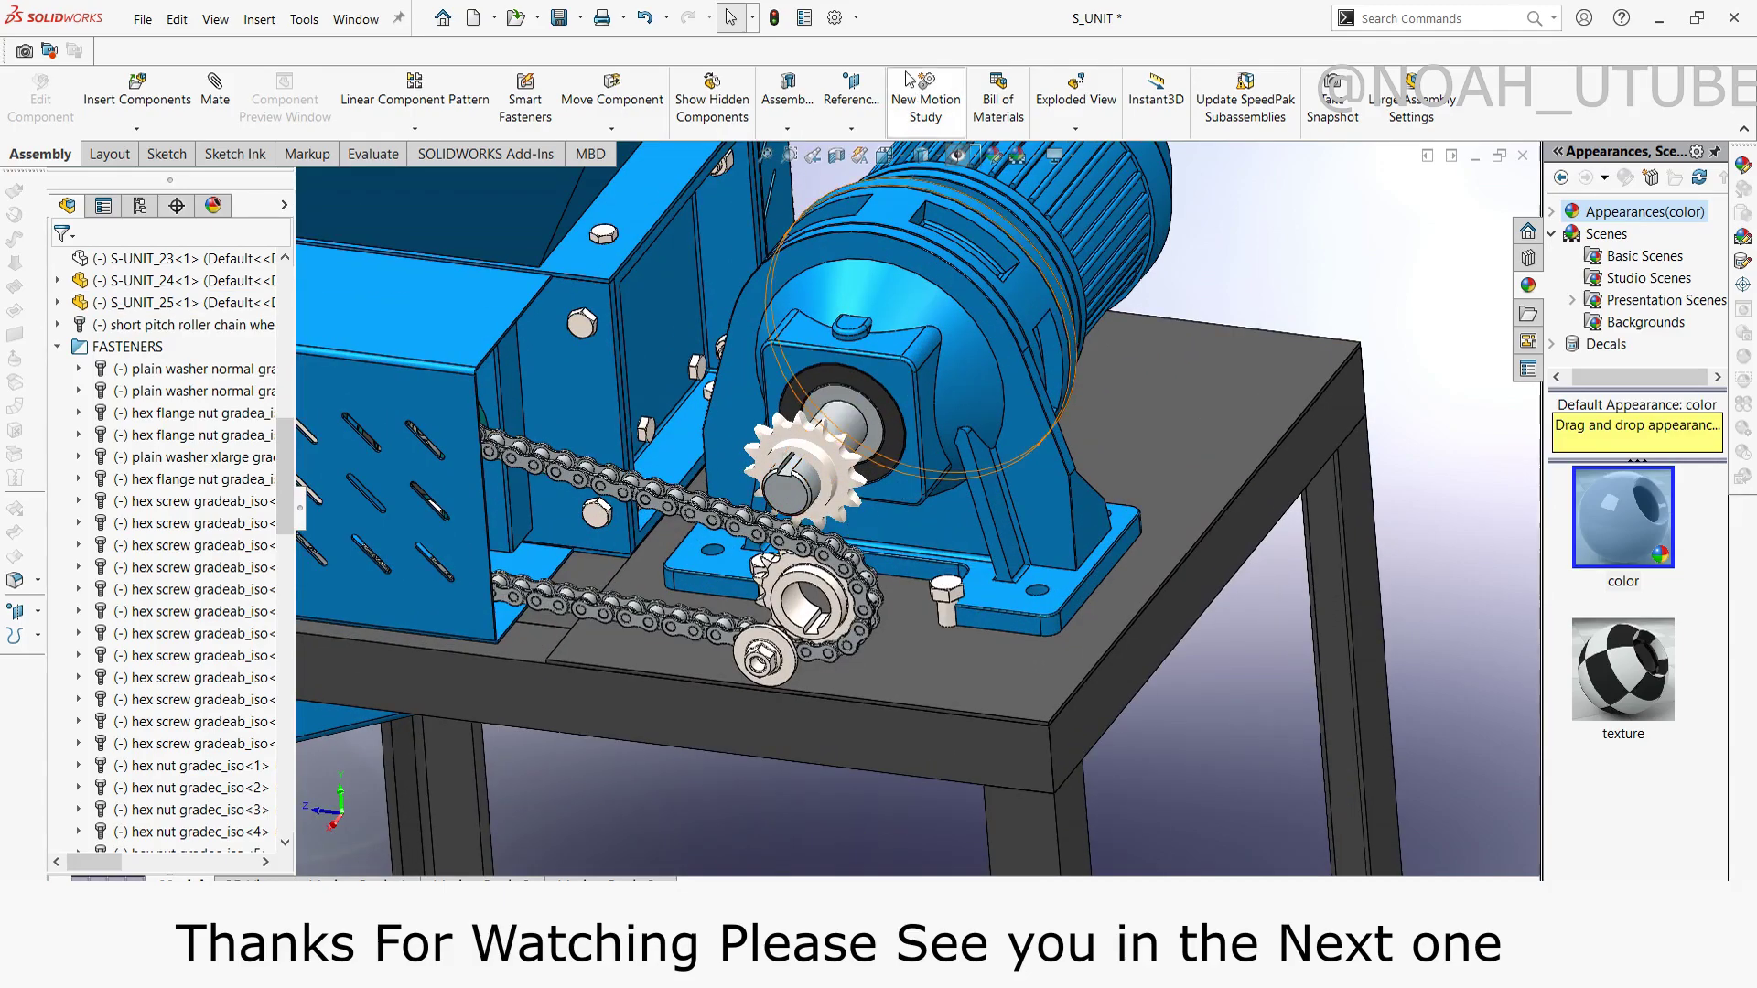
{"action": "scroll", "coordinate": [1005, 416], "scroll_direction": "up", "scroll_amount": 3}
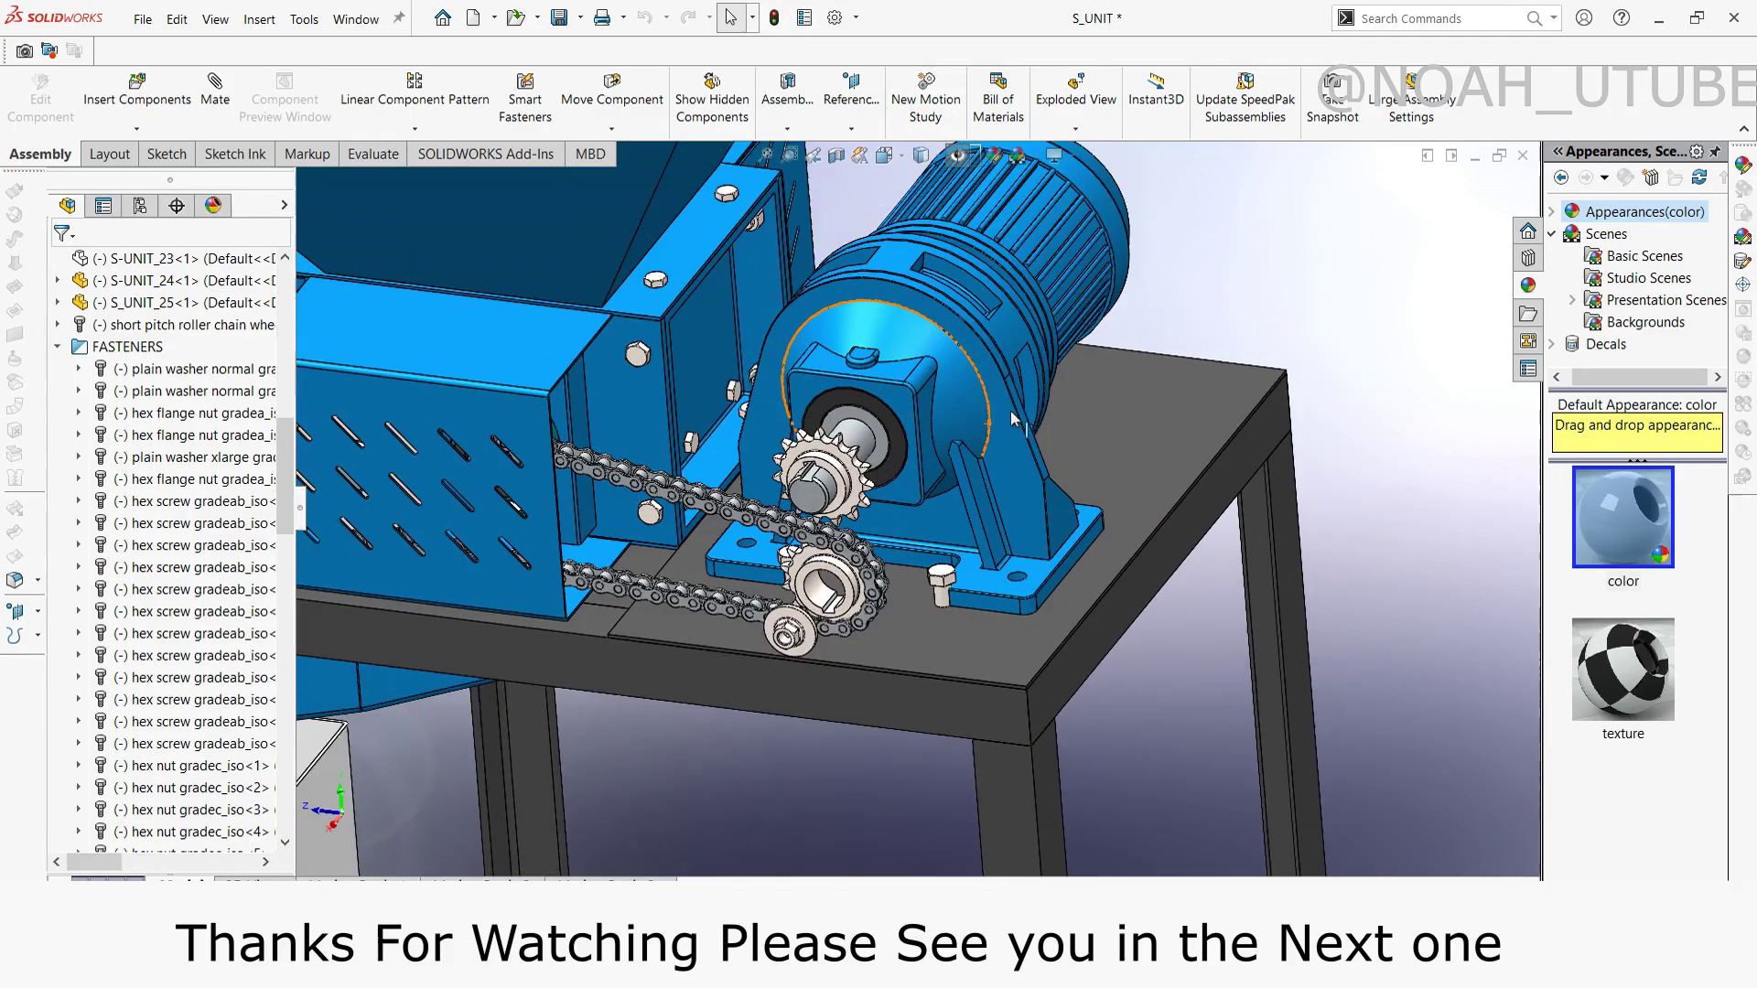
{"action": "scroll", "coordinate": [1005, 416], "scroll_direction": "up", "scroll_amount": 3}
{"action": "mouse_move", "coordinate": [1005, 417]}
{"action": "middle_mouse_down"}
{"action": "mouse_move", "coordinate": [852, 579]}
{"action": "mouse_move", "coordinate": [925, 578]}
{"action": "mouse_move", "coordinate": [978, 479]}
{"action": "middle_mouse_up"}
{"action": "scroll", "coordinate": [978, 479], "scroll_direction": "up", "scroll_amount": 5}
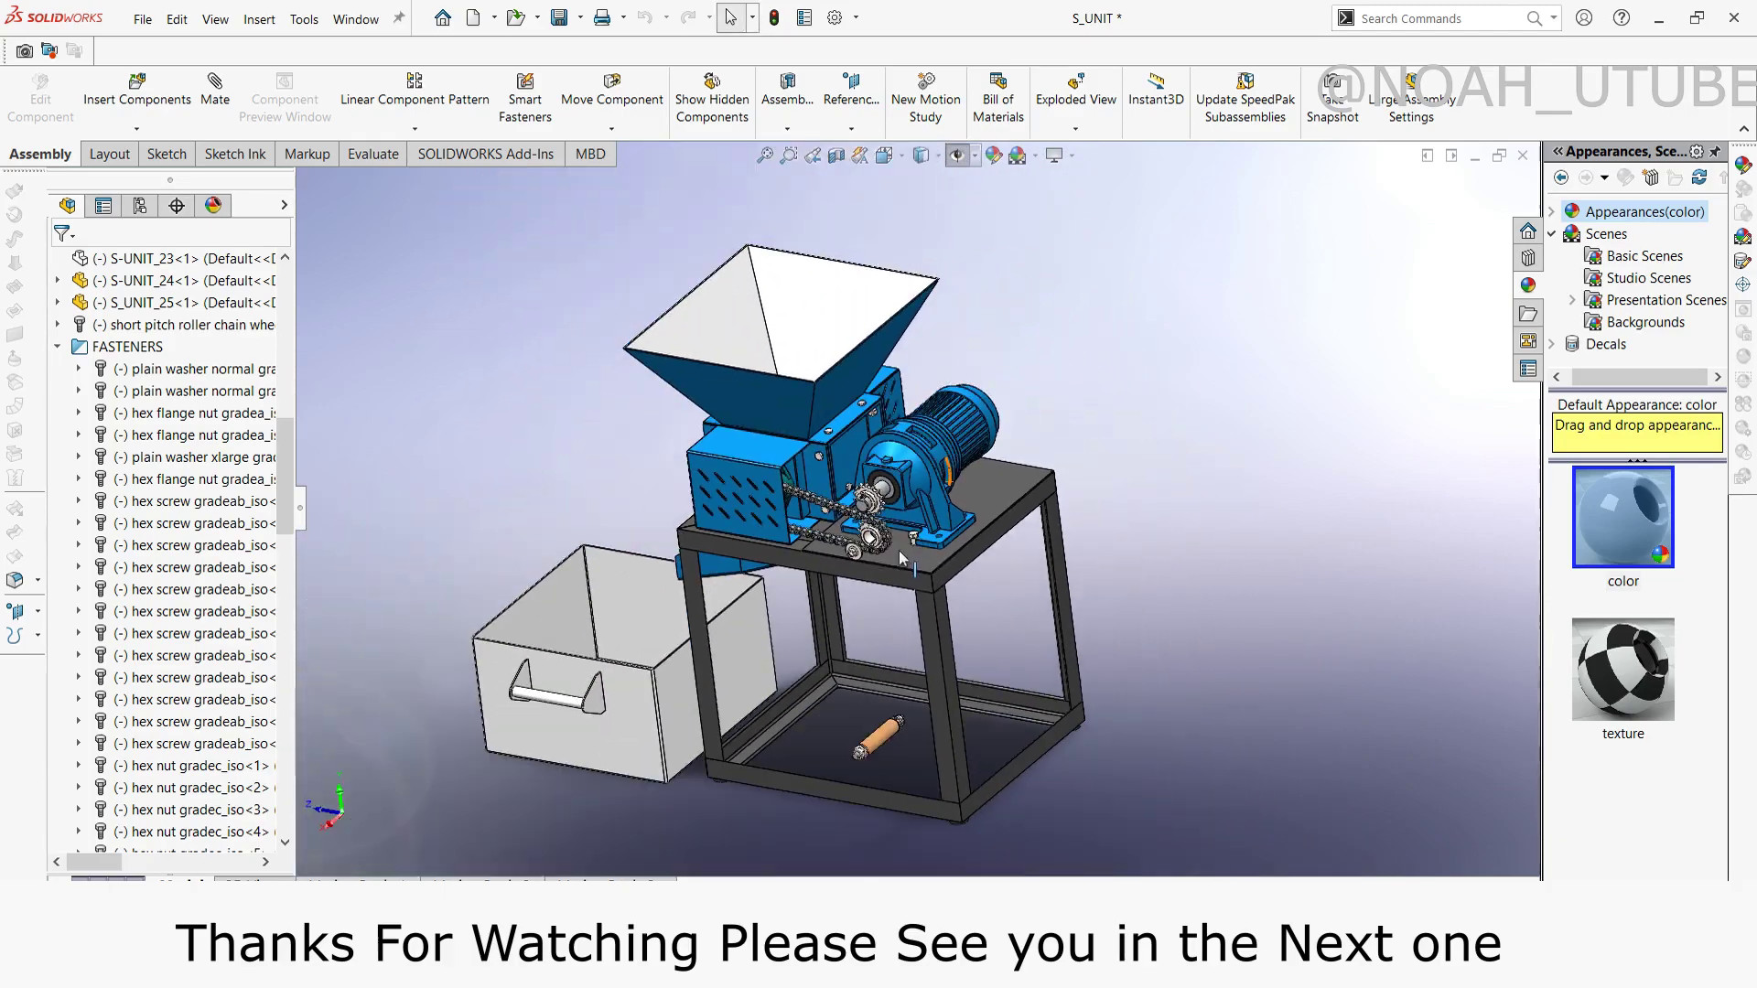